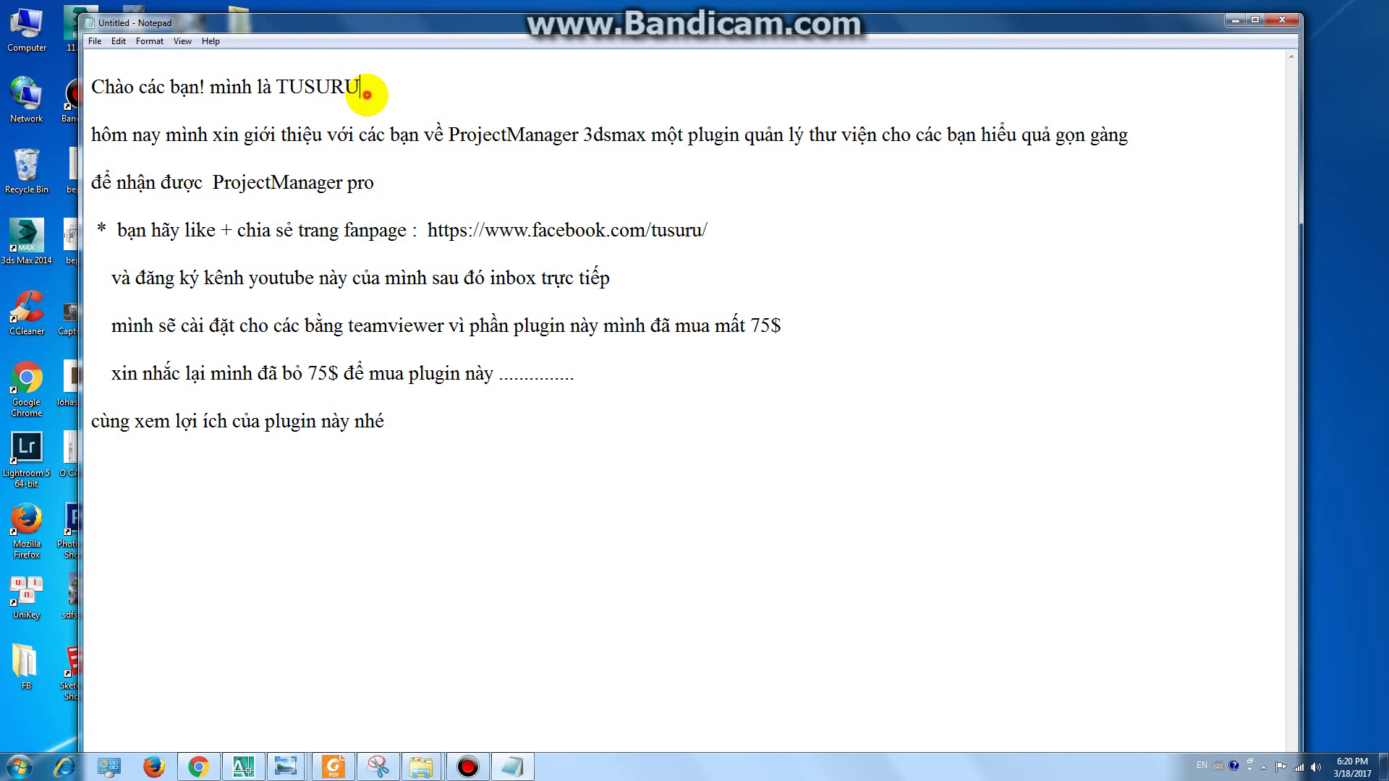
- Highlight the greeting, ProjectManager 3dsmax introduction, fanpage and YouTube subscribe lines in turn
{"action": "left_click_drag", "start_coordinate": [94, 87], "coordinate": [373, 87]}
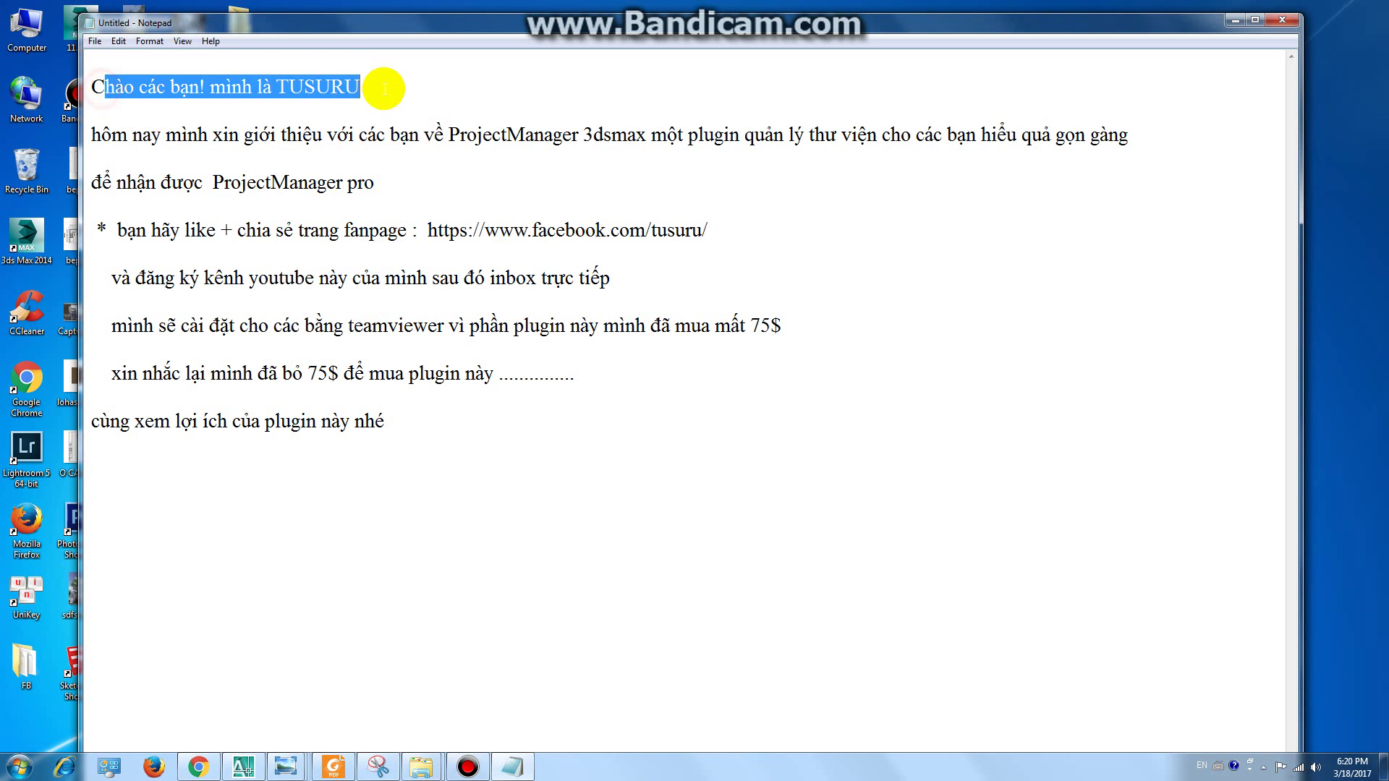
{"action": "left_click", "coordinate": [405, 93]}
{"action": "left_click_drag", "start_coordinate": [95, 135], "coordinate": [1093, 136]}
{"action": "left_click", "coordinate": [935, 181]}
{"action": "left_click_drag", "start_coordinate": [448, 134], "coordinate": [636, 140]}
{"action": "left_click", "coordinate": [637, 167]}
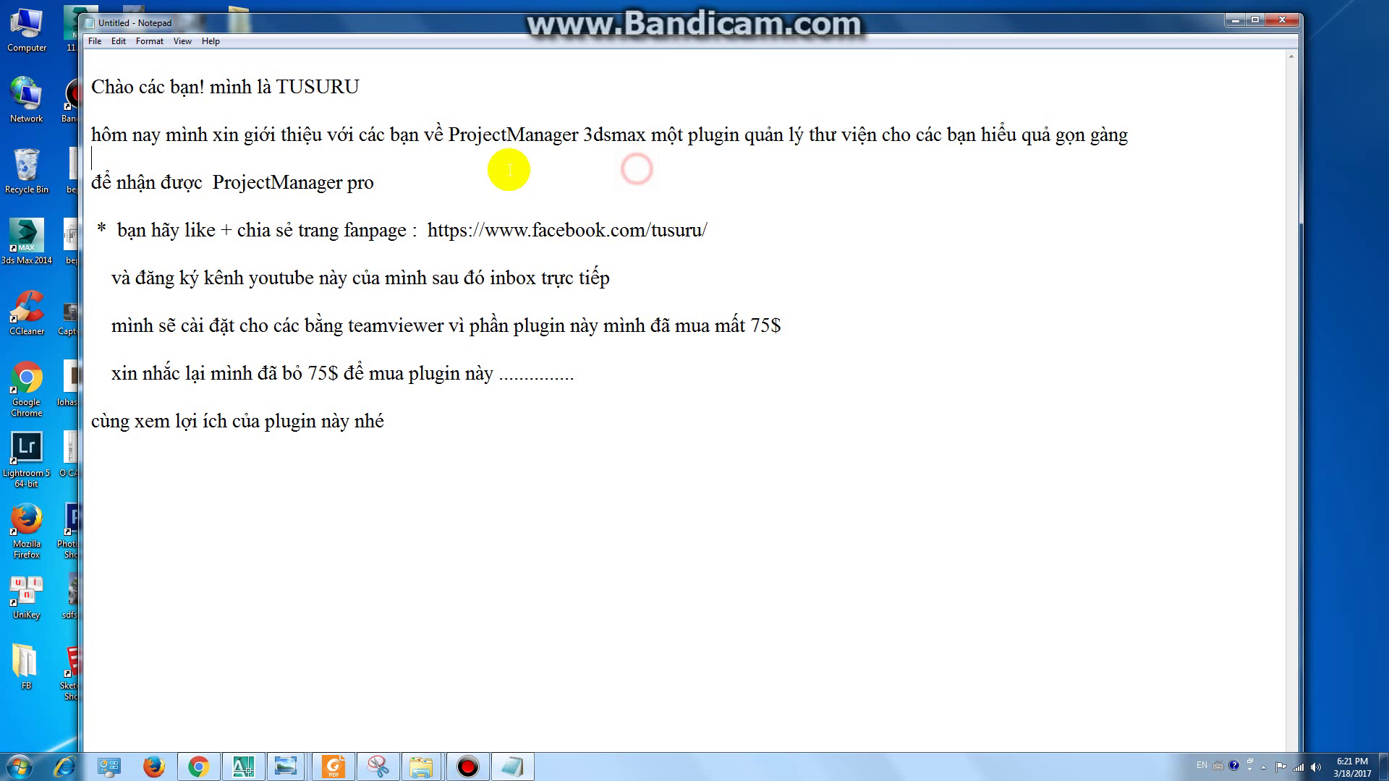
{"action": "mouse_move", "coordinate": [96, 184]}
{"action": "left_mouse_down"}
{"action": "mouse_move", "coordinate": [406, 183]}
{"action": "mouse_move", "coordinate": [220, 177]}
{"action": "left_mouse_up"}
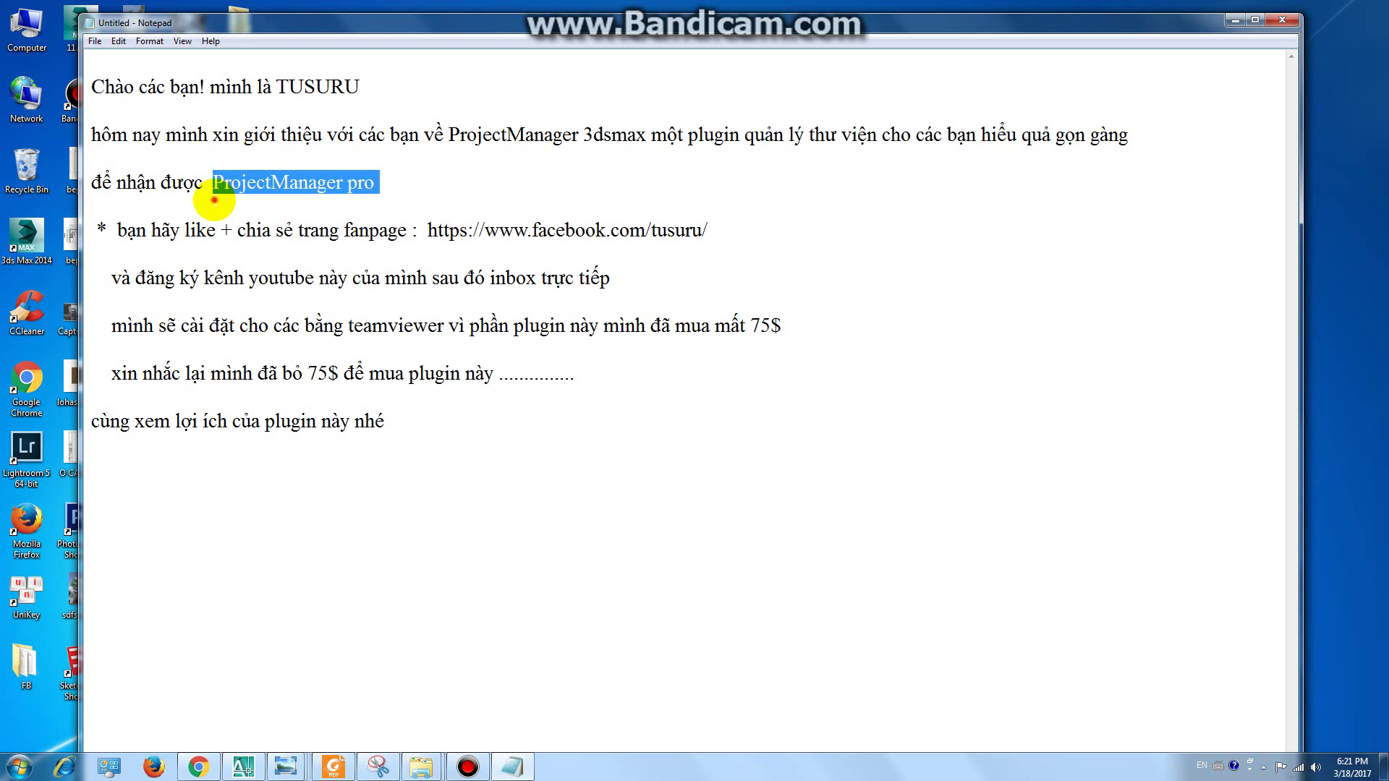
{"action": "left_click_drag", "start_coordinate": [117, 230], "coordinate": [737, 236]}
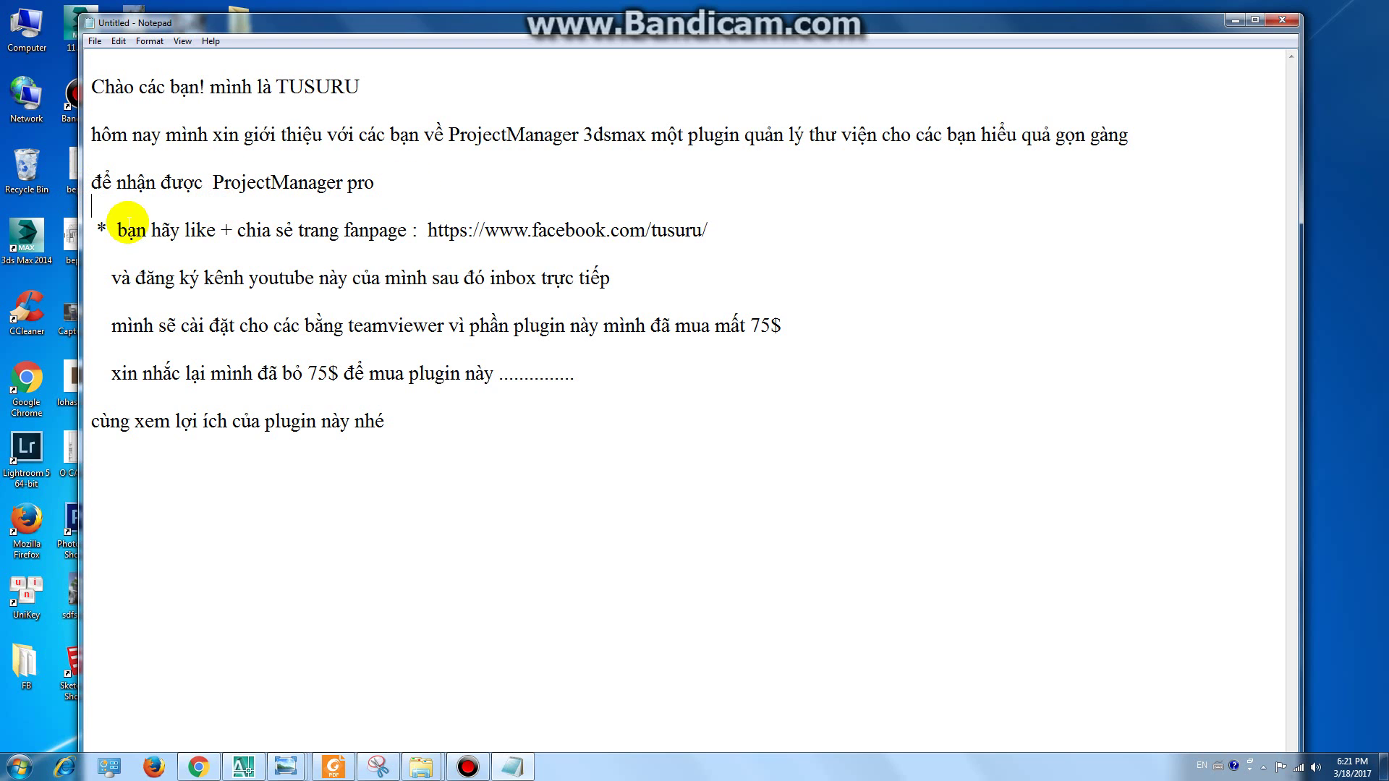
{"action": "left_click", "coordinate": [736, 236]}
{"action": "left_click_drag", "start_coordinate": [112, 278], "coordinate": [667, 281]}
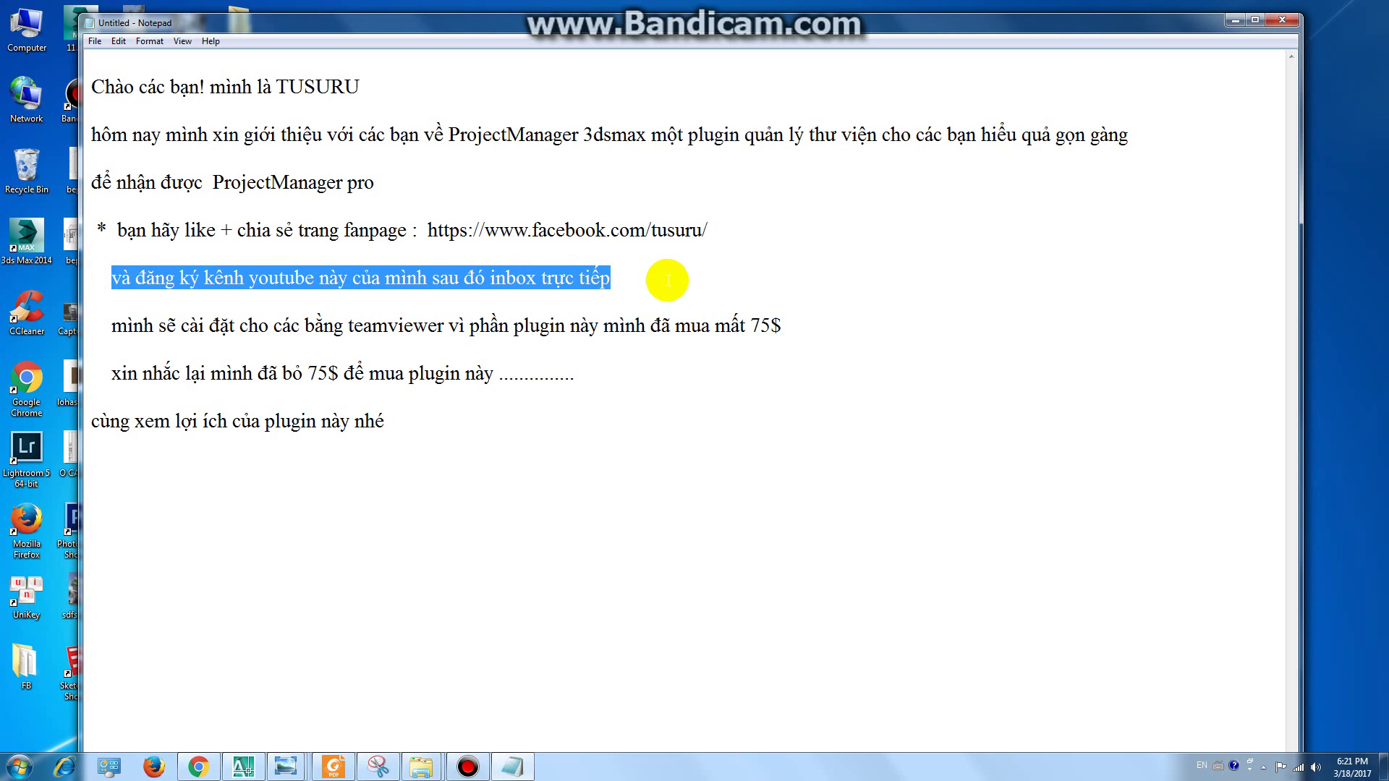
{"action": "left_click", "coordinate": [944, 431]}
- Adjust the system volume from the taskbar tray control
{"action": "left_click", "coordinate": [1314, 769]}
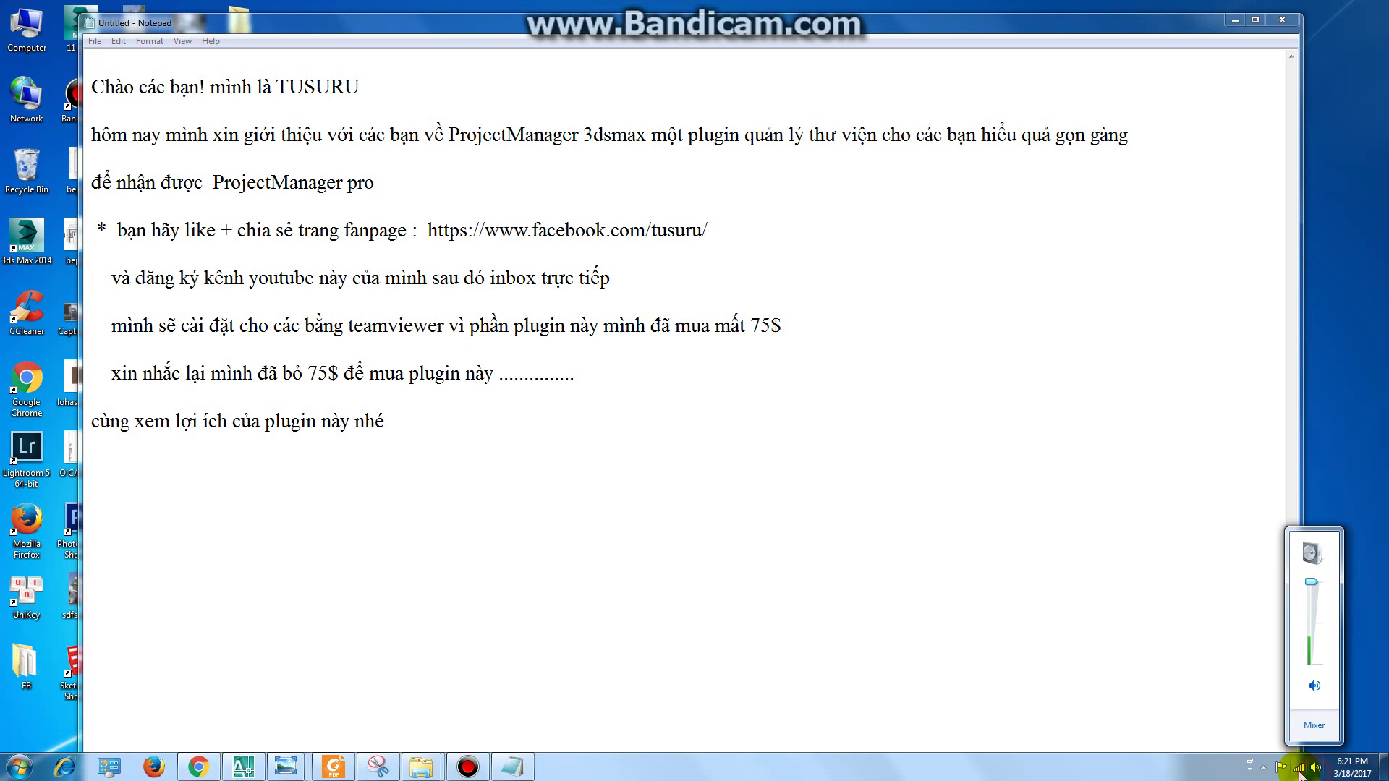
{"action": "scroll", "coordinate": [1291, 724], "scroll_direction": "down", "scroll_amount": 3}
{"action": "scroll", "coordinate": [1293, 719], "scroll_direction": "down", "scroll_amount": 3}
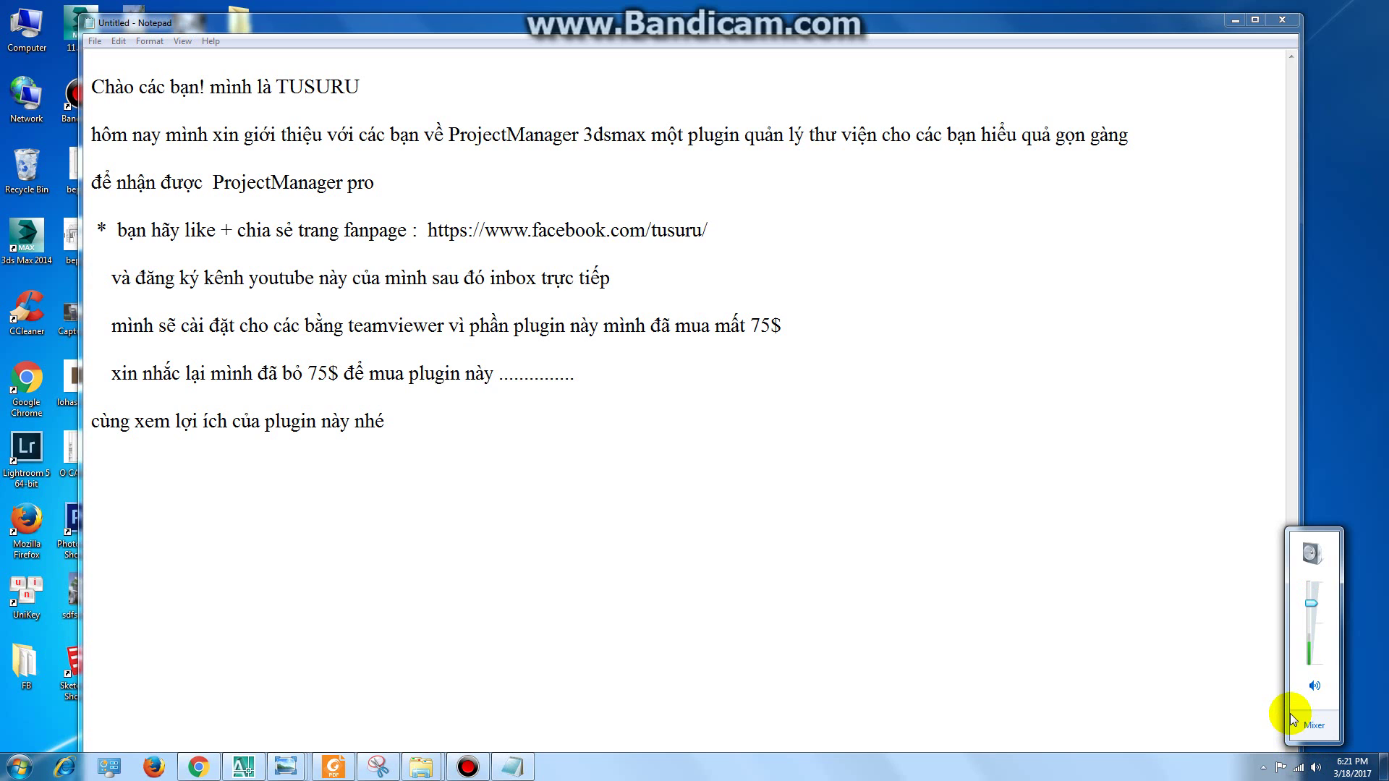
{"action": "left_click", "coordinate": [1089, 561]}
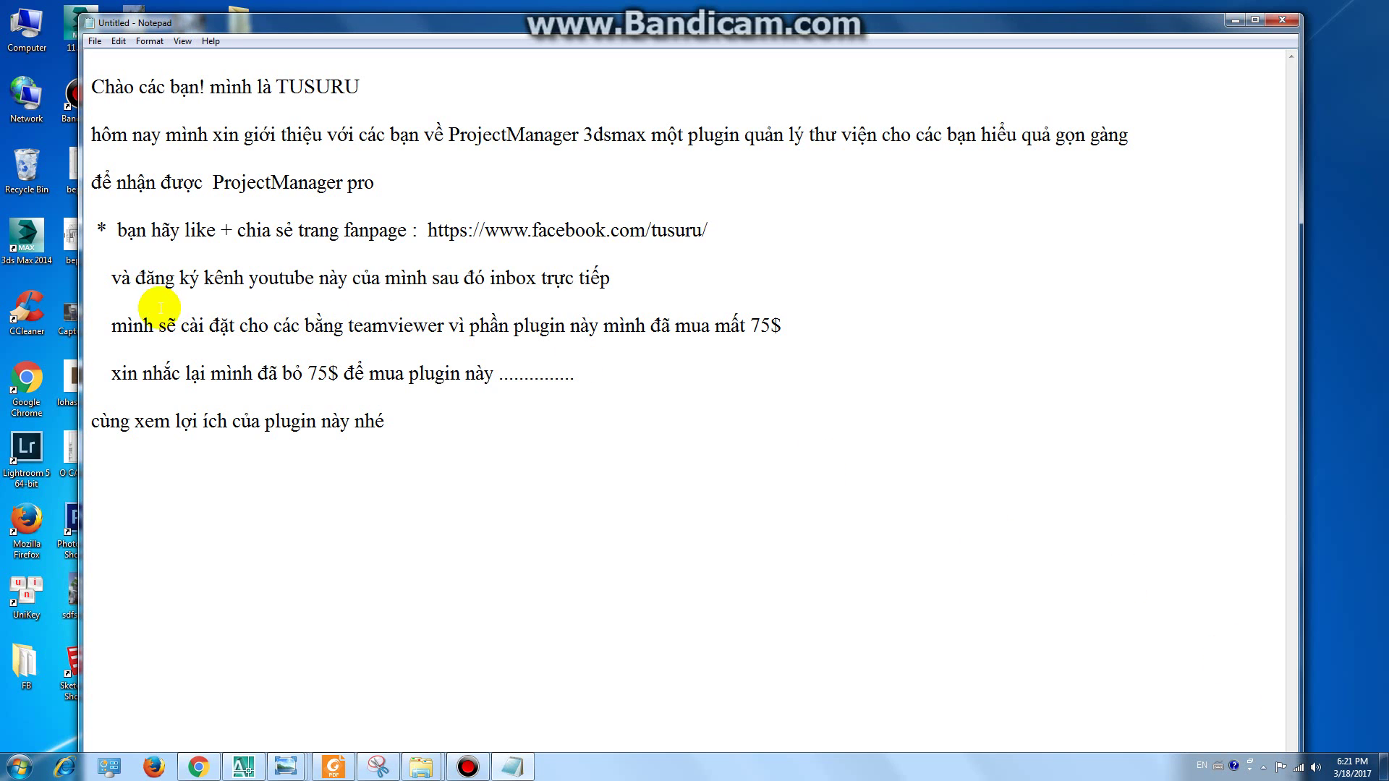
- Highlight the teamviewer line, the 75$ payment reminder and the closing line of the notes
{"action": "left_click", "coordinate": [518, 300]}
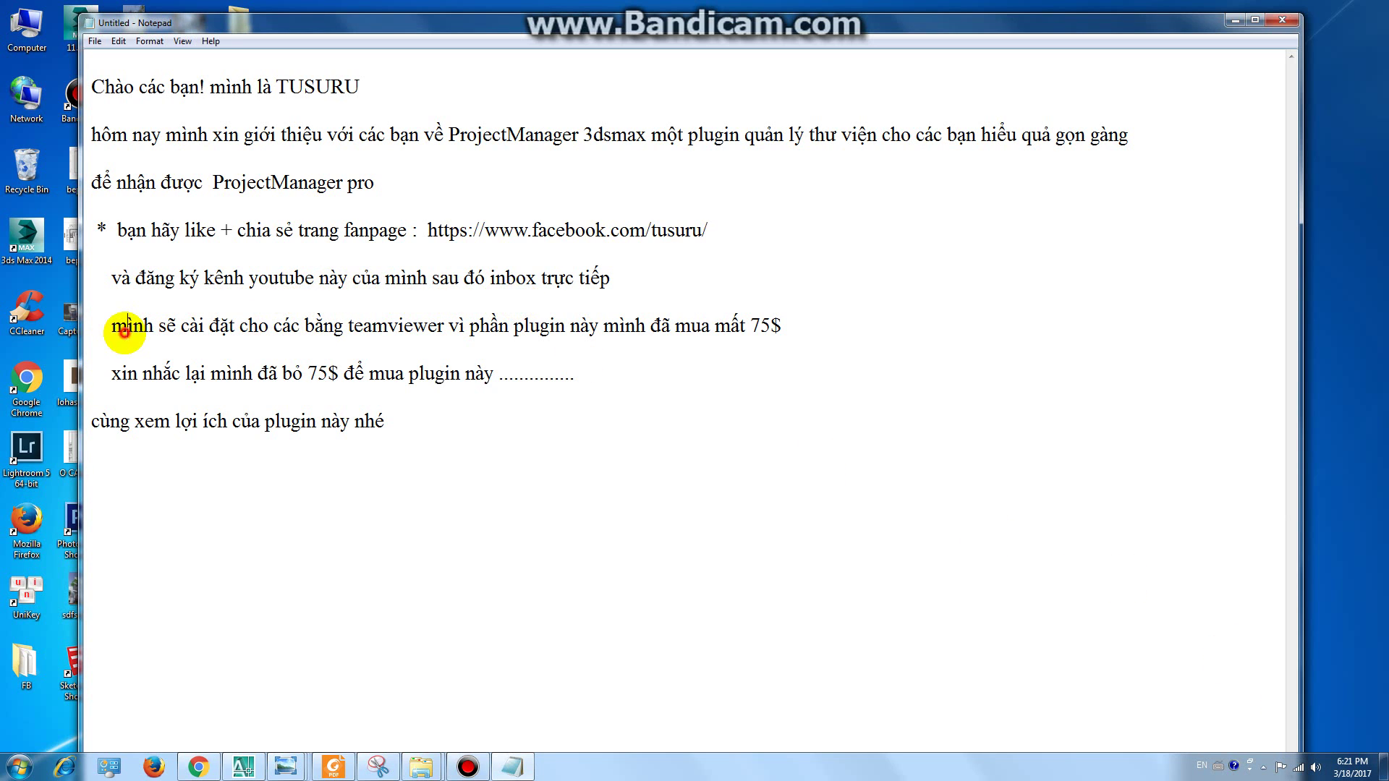
{"action": "left_click_drag", "start_coordinate": [124, 329], "coordinate": [576, 344]}
{"action": "left_click", "coordinate": [692, 379]}
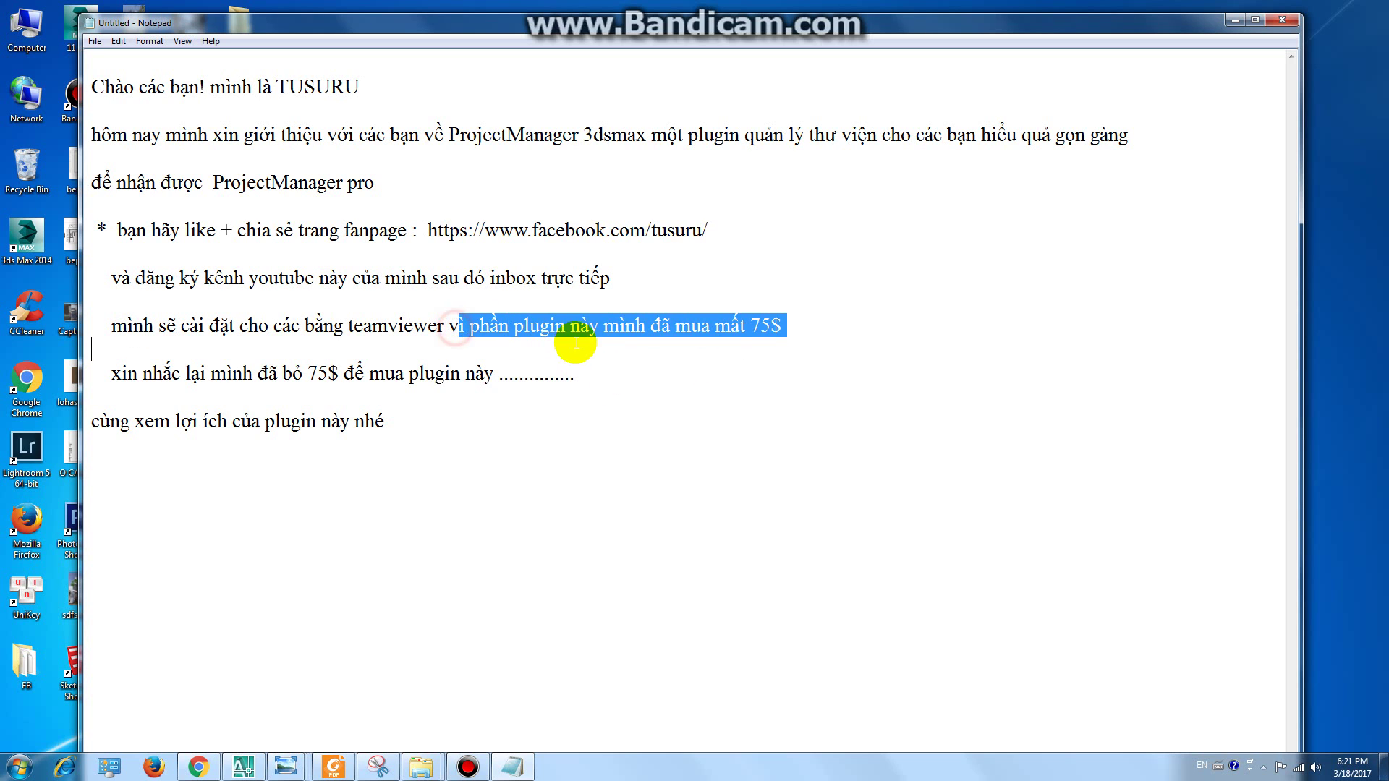
{"action": "left_click", "coordinate": [722, 370]}
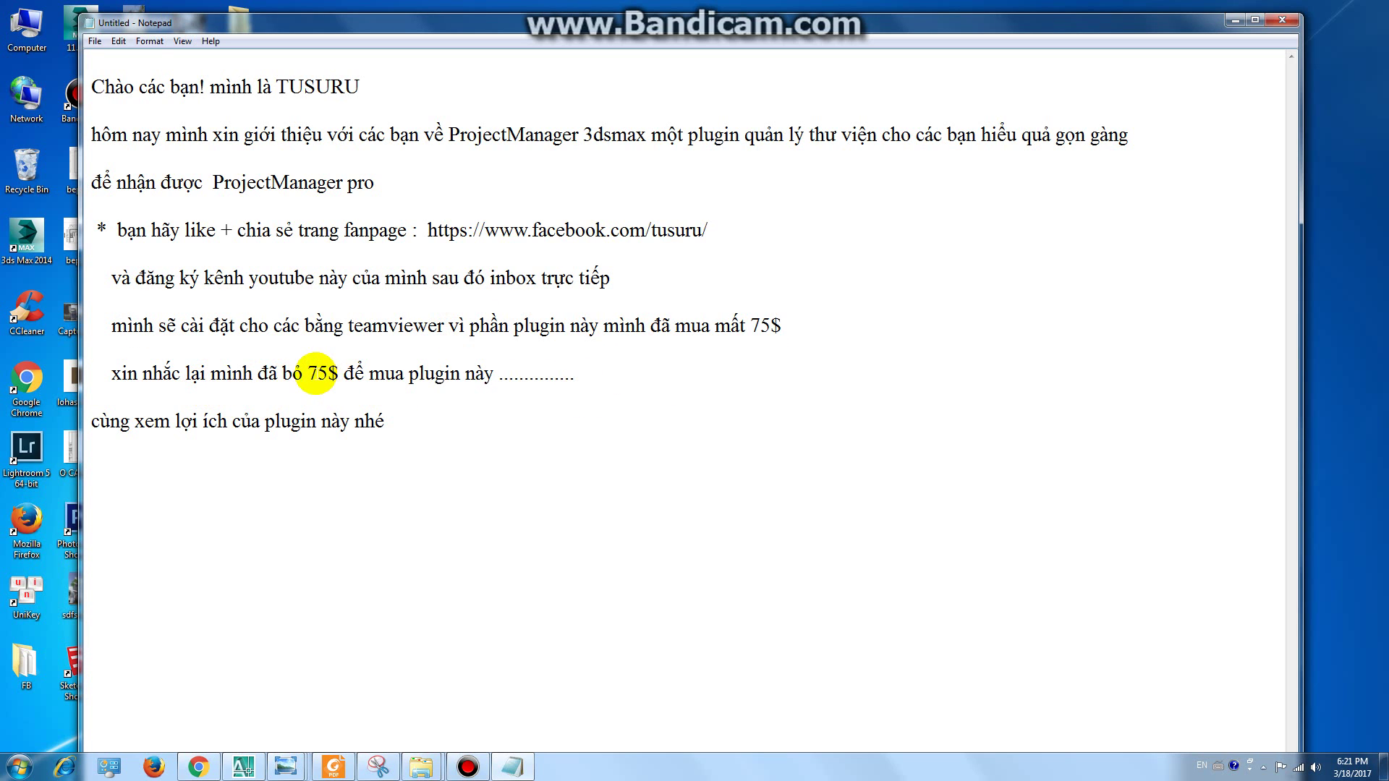
{"action": "left_click_drag", "start_coordinate": [304, 373], "coordinate": [361, 374]}
{"action": "left_click", "coordinate": [357, 389]}
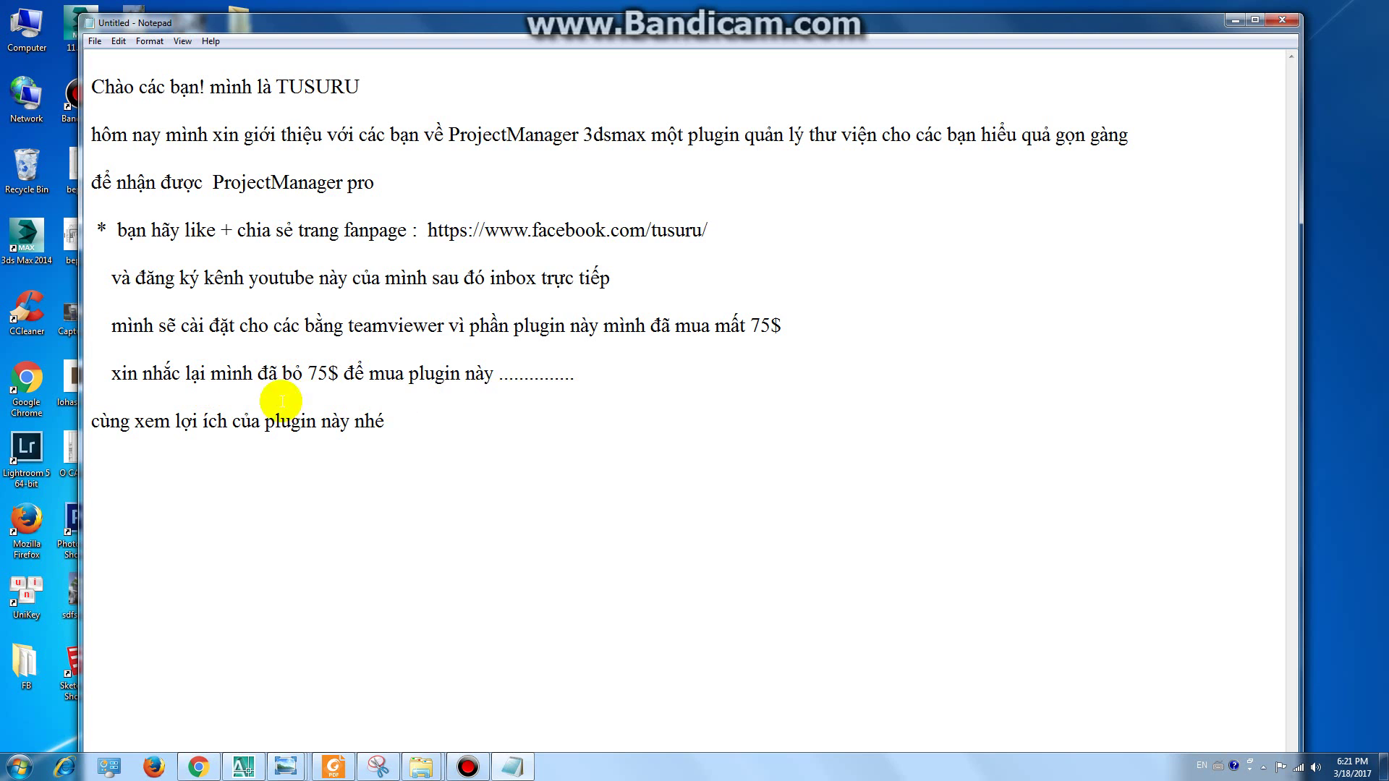
{"action": "left_click_drag", "start_coordinate": [87, 427], "coordinate": [419, 428]}
{"action": "left_click", "coordinate": [462, 429]}
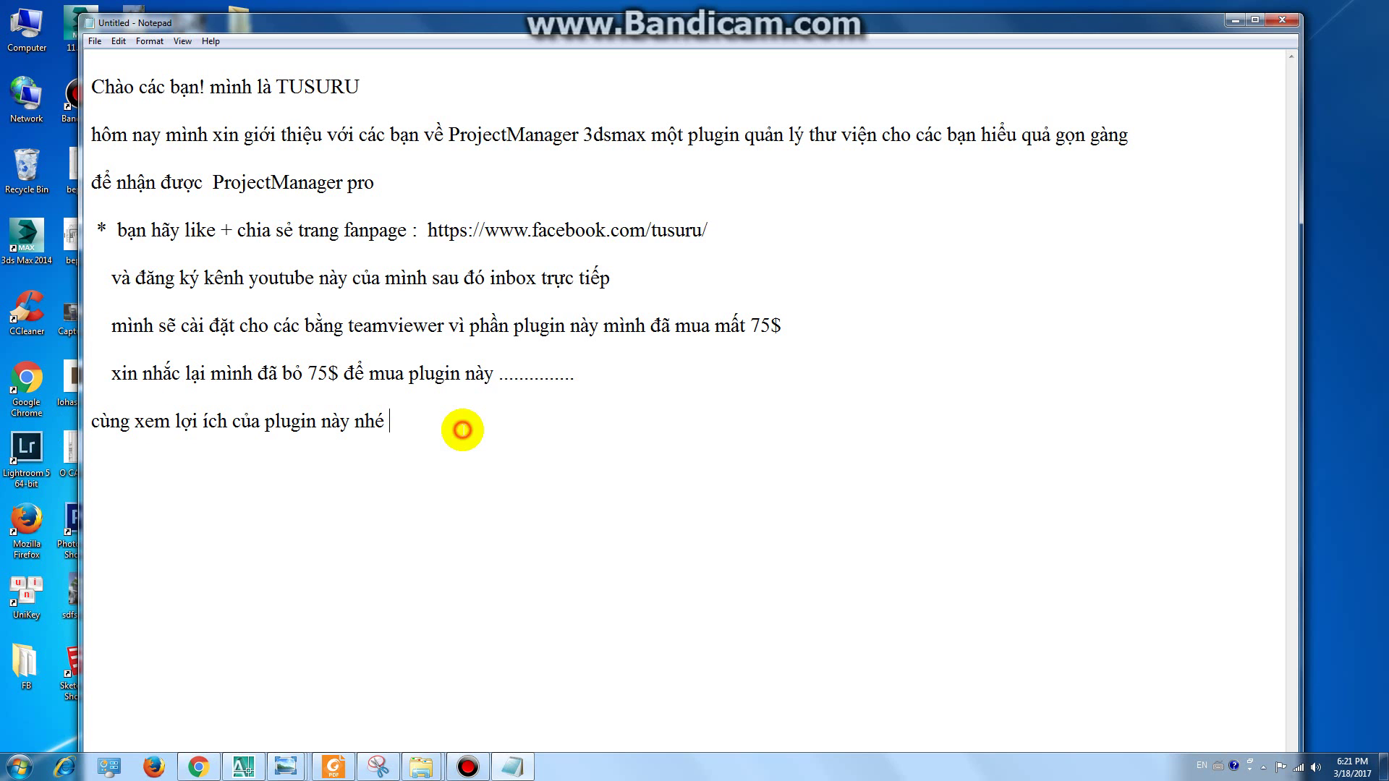
- Show the Facebook fanpage and YouTube channel tabs in Chrome
{"action": "left_click", "coordinate": [198, 766]}
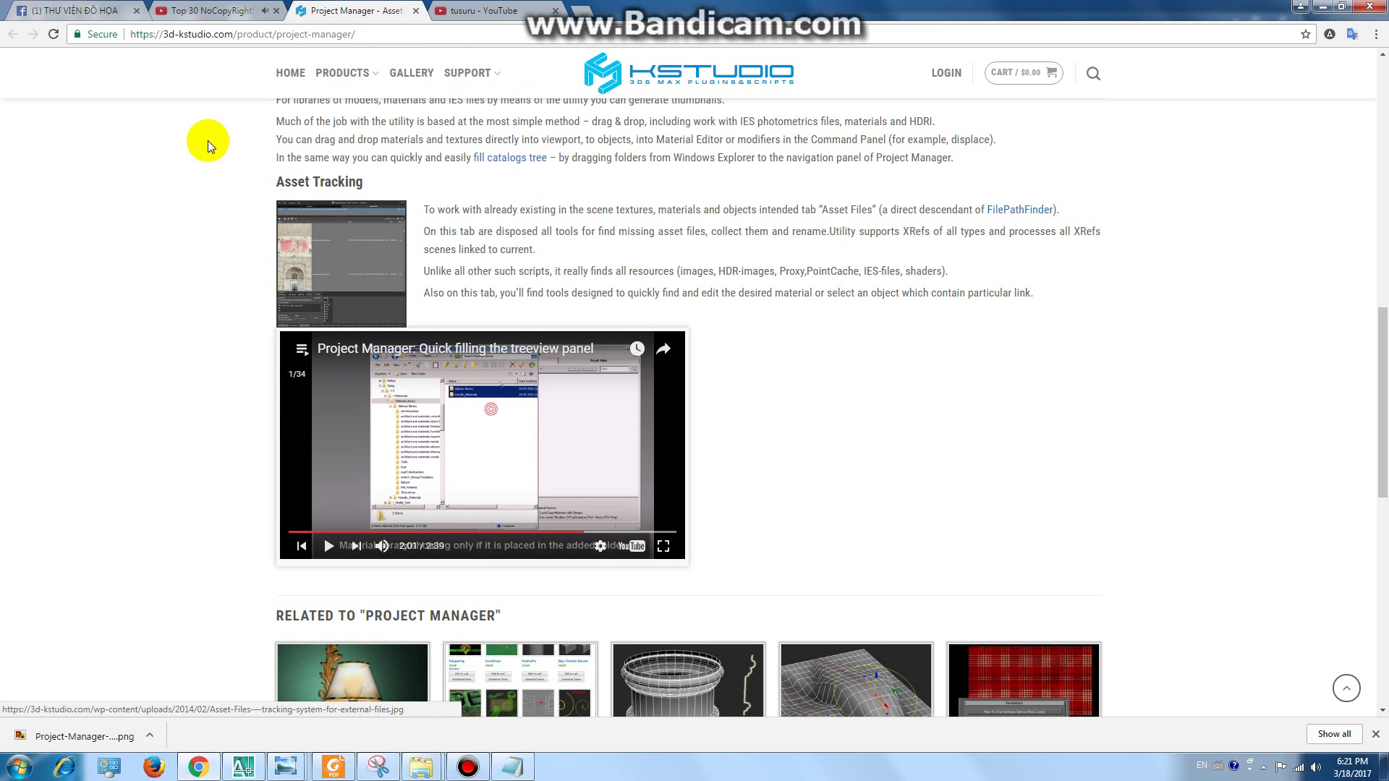
{"action": "left_click", "coordinate": [25, 11]}
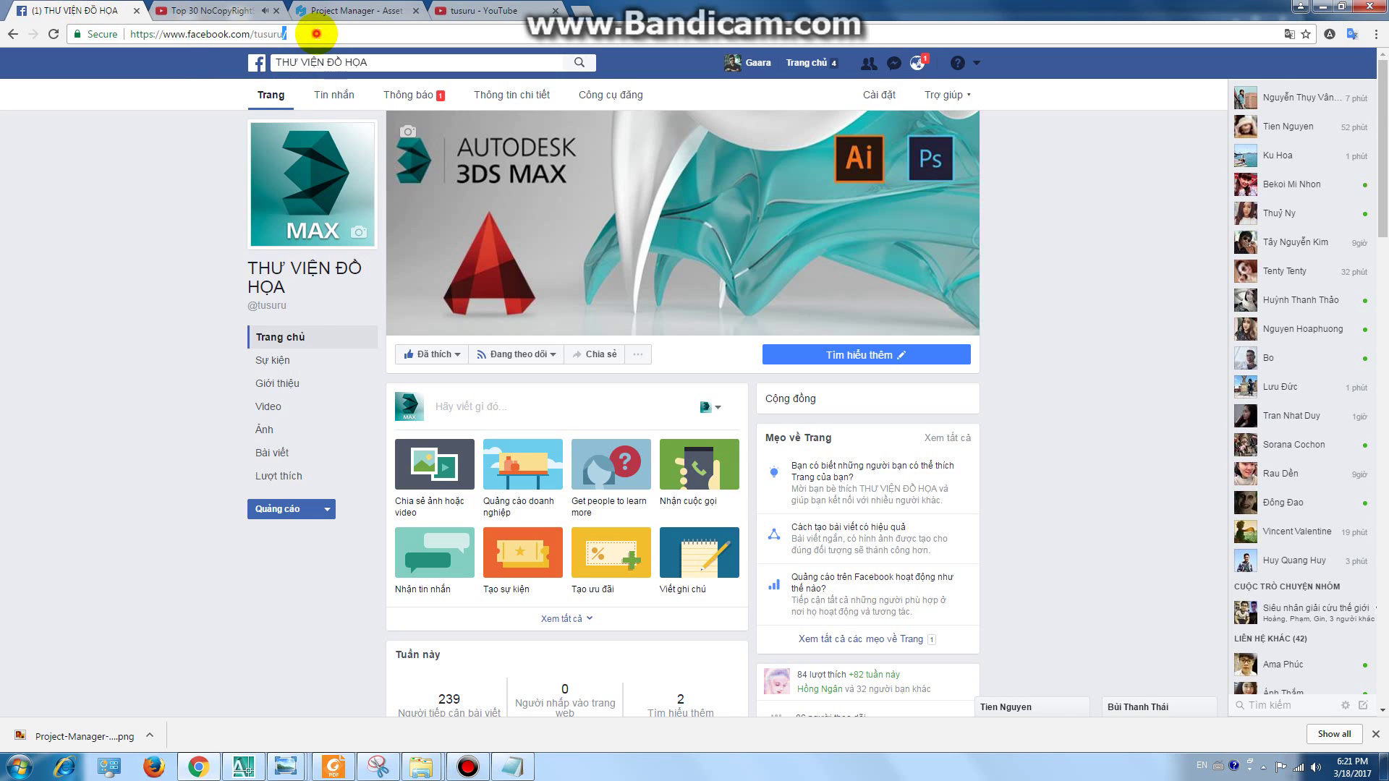
{"action": "left_click", "coordinate": [448, 9]}
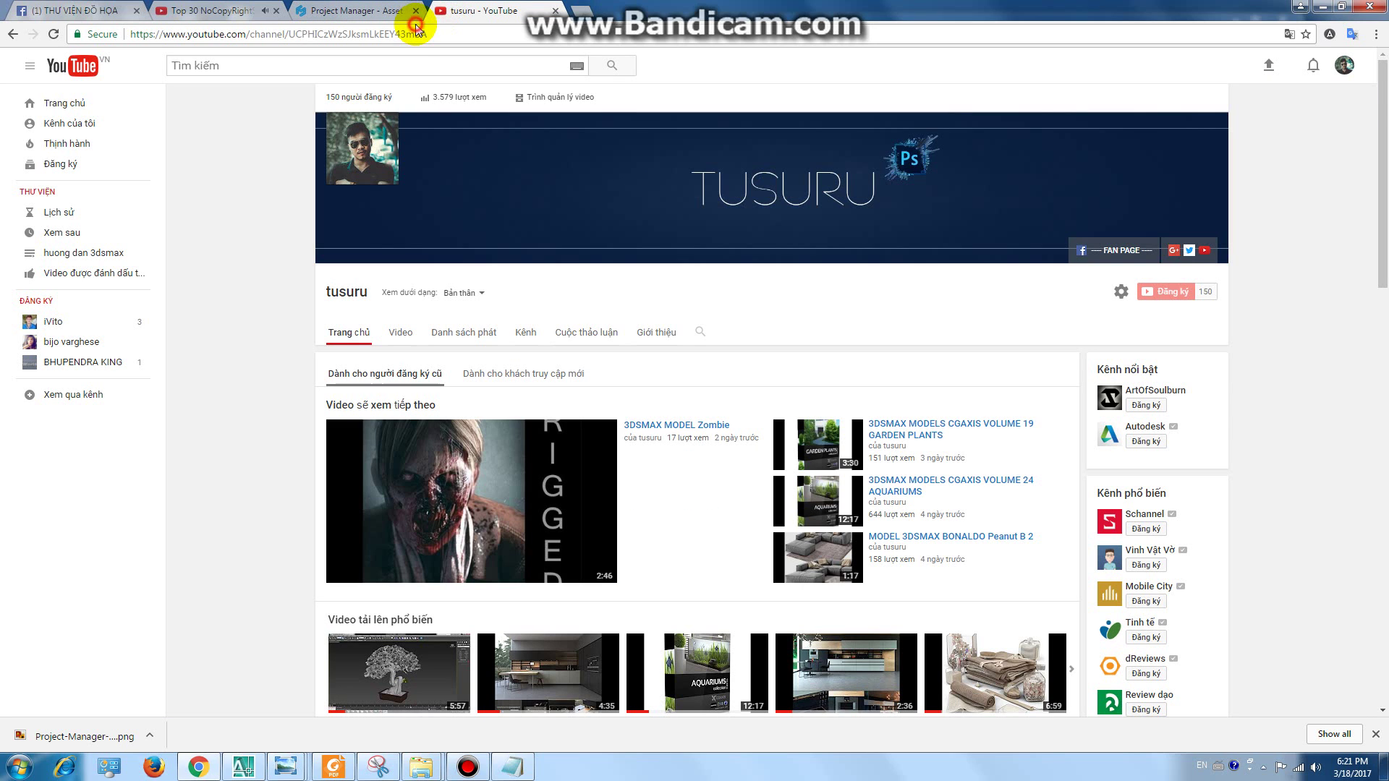
{"action": "left_click", "coordinate": [899, 314]}
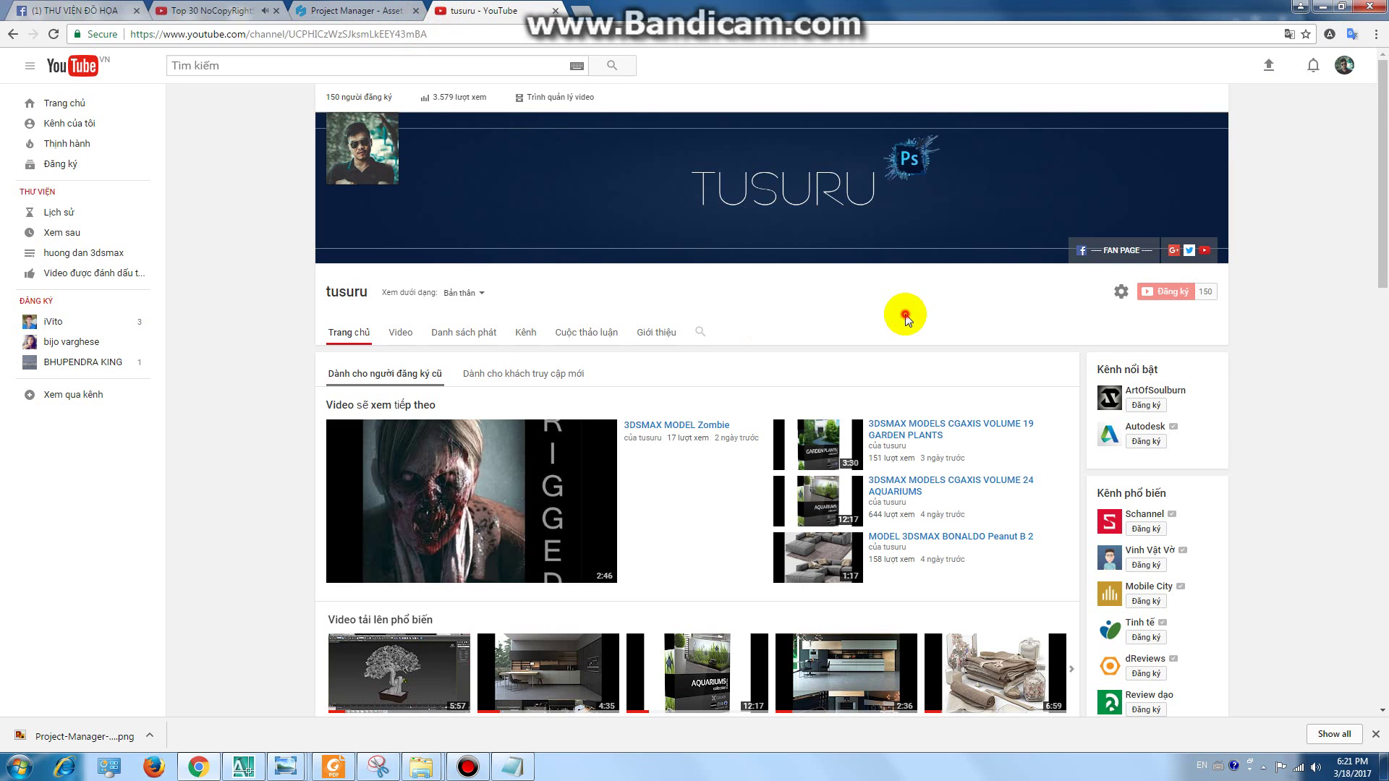
{"action": "mouse_move", "coordinate": [1118, 250]}
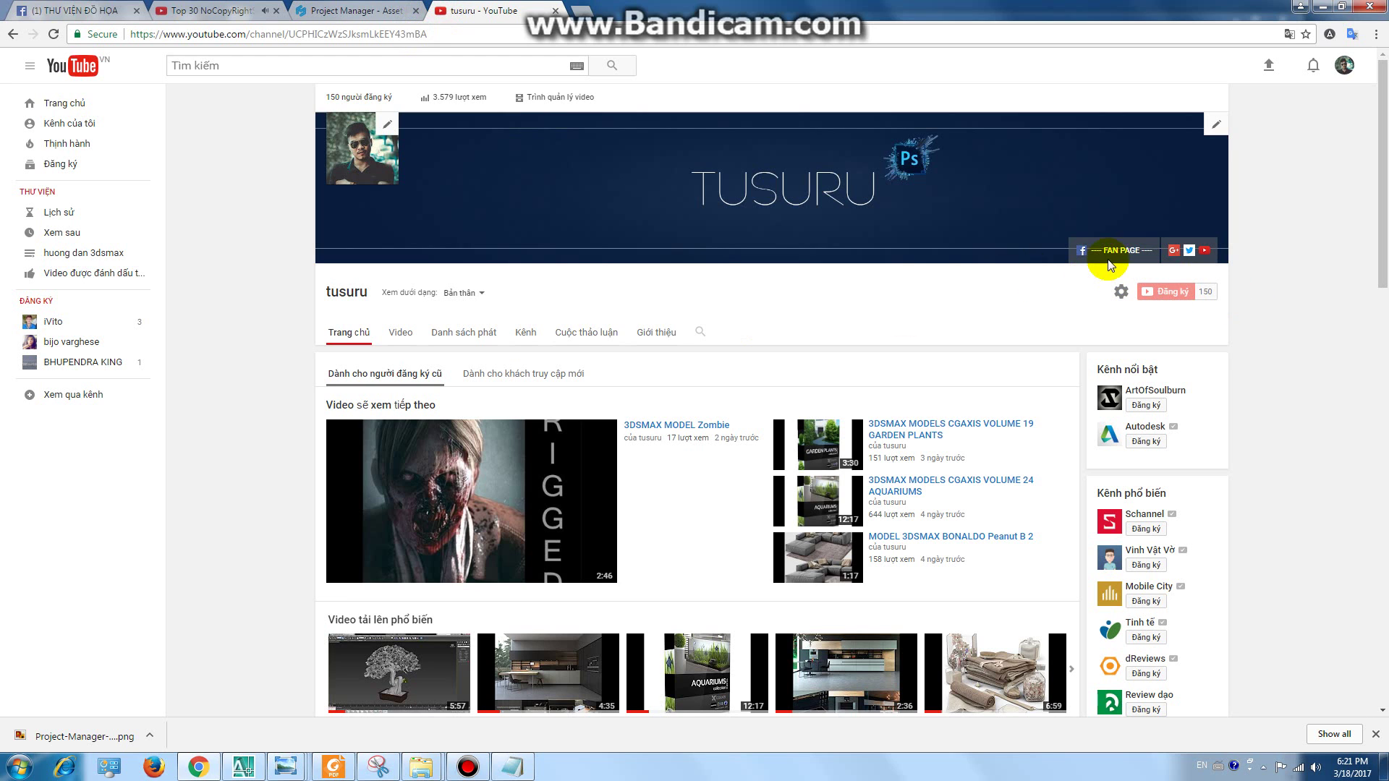
- On the KStudio Project Manager page, point out the $75.00 price and product title
{"action": "left_click", "coordinate": [358, 10]}
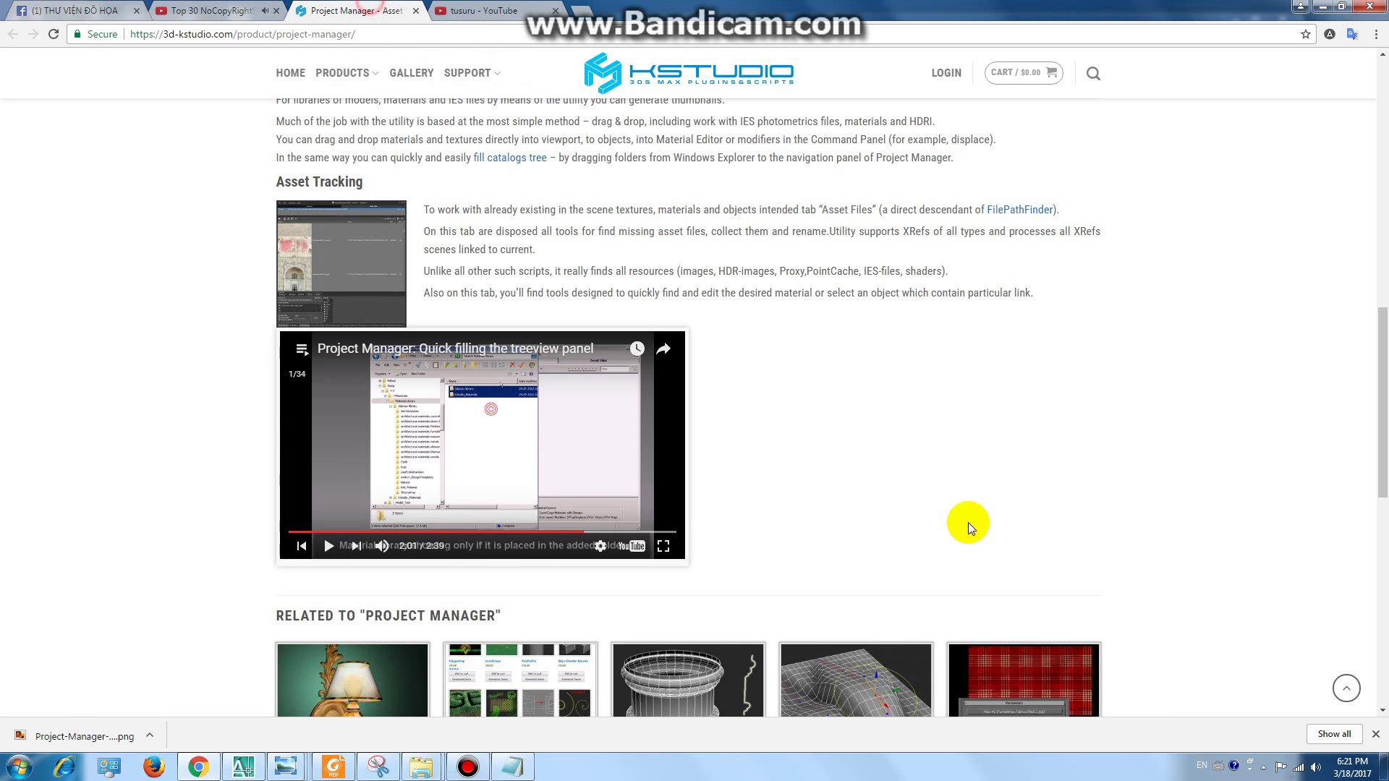
{"action": "scroll", "coordinate": [957, 432], "scroll_direction": "up", "scroll_amount": 4}
{"action": "scroll", "coordinate": [957, 431], "scroll_direction": "up", "scroll_amount": 5}
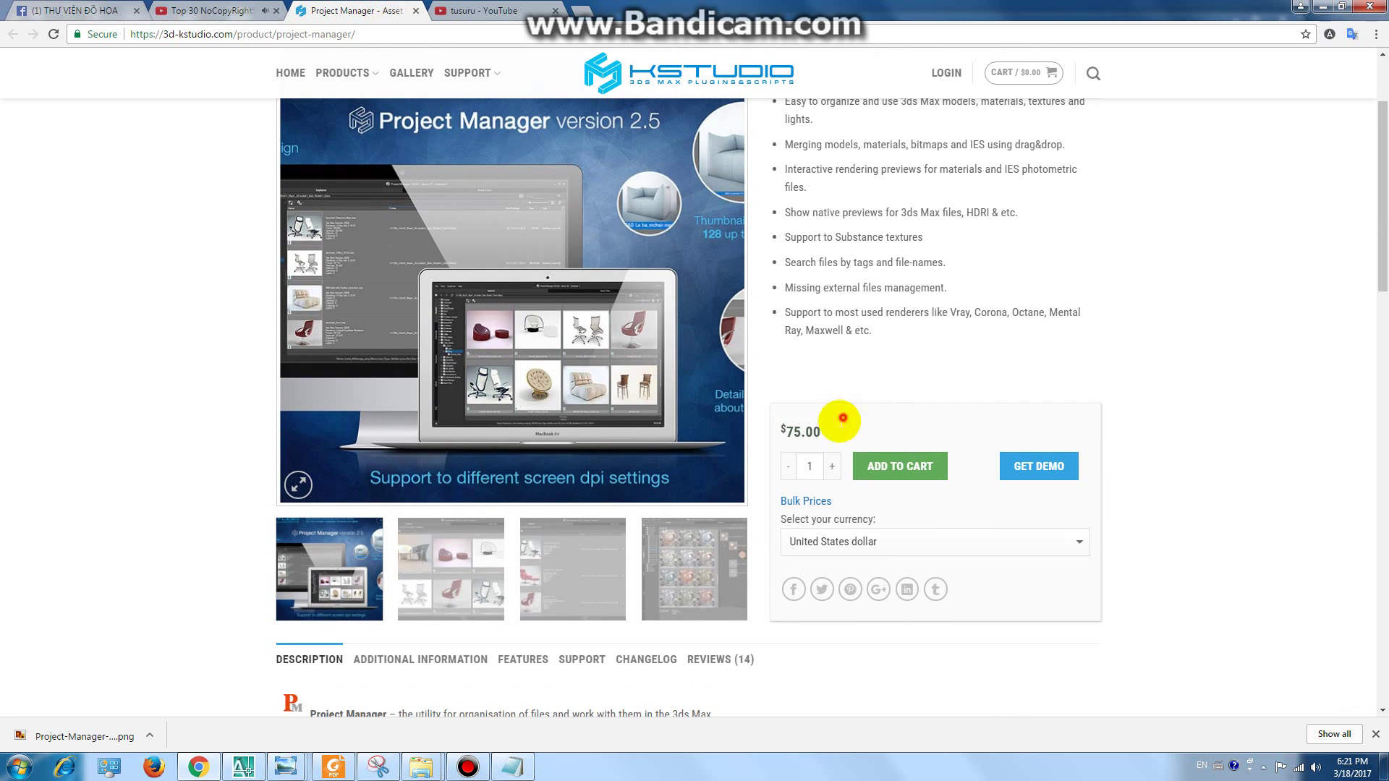
{"action": "left_click_drag", "start_coordinate": [825, 432], "coordinate": [780, 429]}
{"action": "left_click", "coordinate": [970, 406]}
{"action": "scroll", "coordinate": [884, 167], "scroll_direction": "up", "scroll_amount": 2}
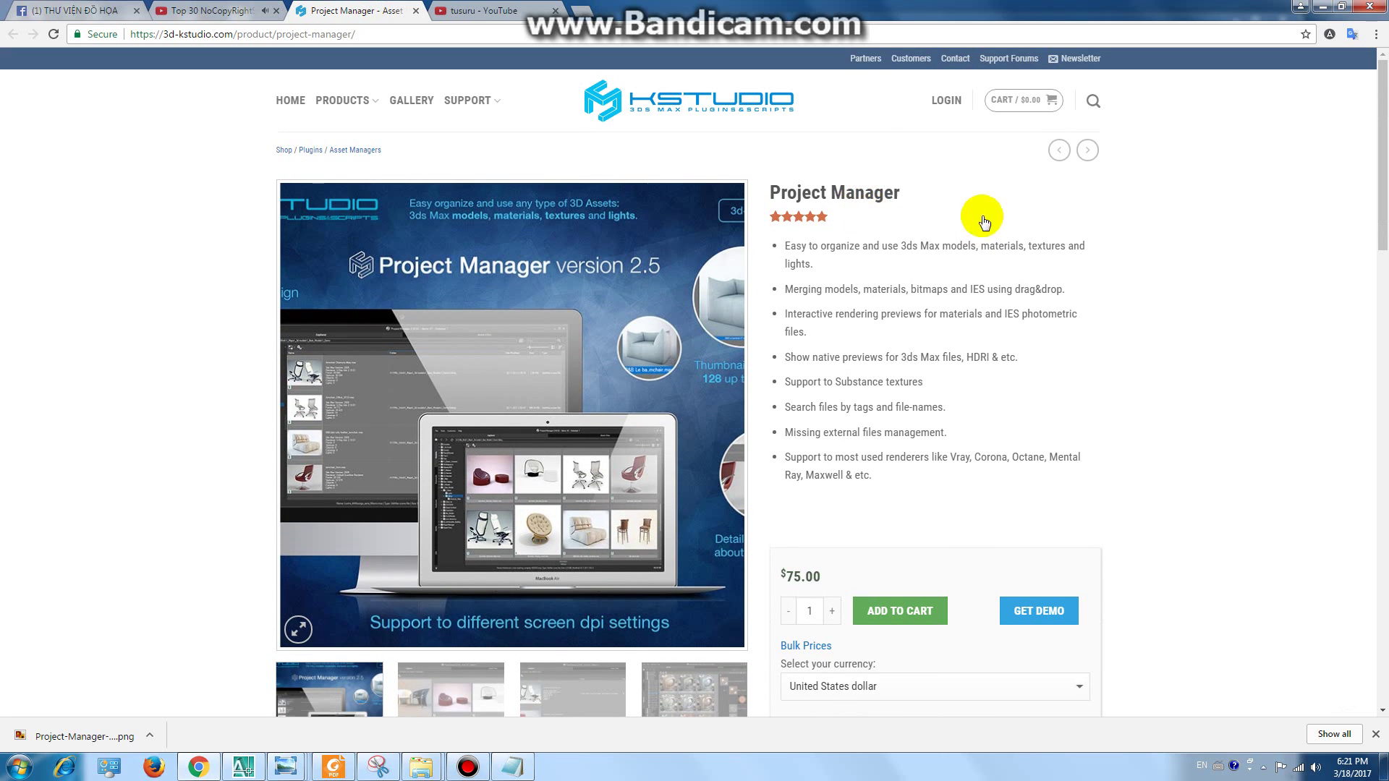
{"action": "left_click_drag", "start_coordinate": [788, 206], "coordinate": [765, 187]}
{"action": "left_click", "coordinate": [1205, 253]}
- Revisit the notes' closing line, then launch 3ds Max 2014 from the Start menu
{"action": "left_click", "coordinate": [19, 767]}
{"action": "left_click", "coordinate": [534, 772]}
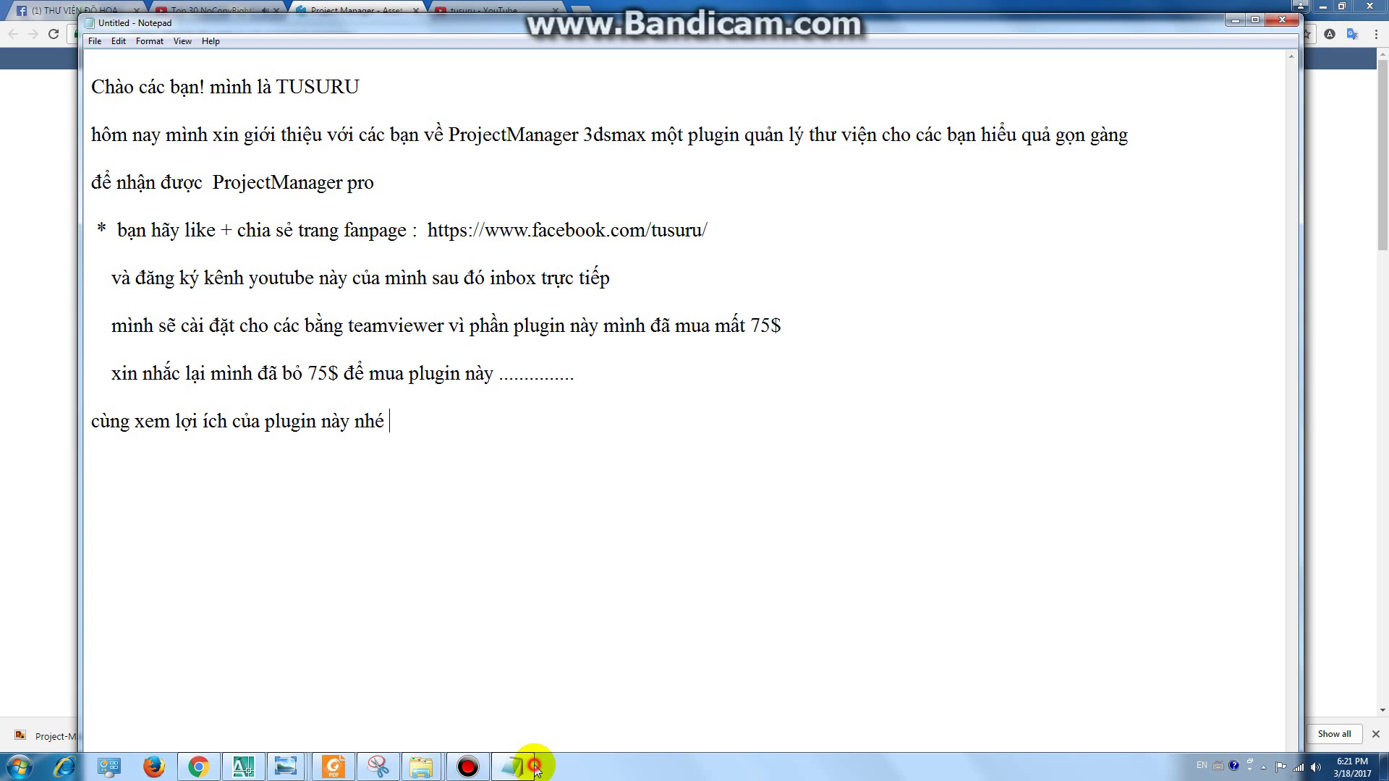
{"action": "left_click_drag", "start_coordinate": [443, 427], "coordinate": [92, 420]}
{"action": "left_click", "coordinate": [44, 459]}
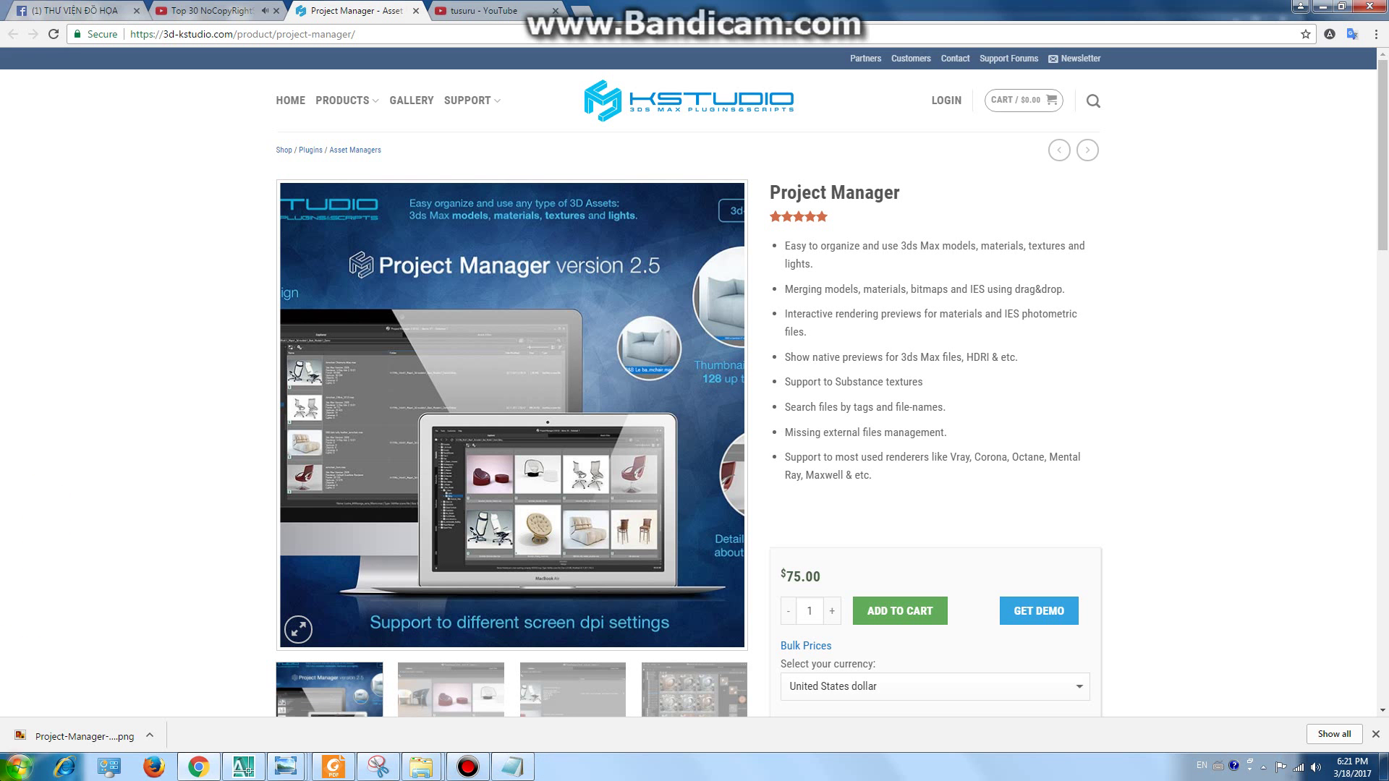
{"action": "left_click", "coordinate": [20, 767]}
{"action": "left_click", "coordinate": [40, 426]}
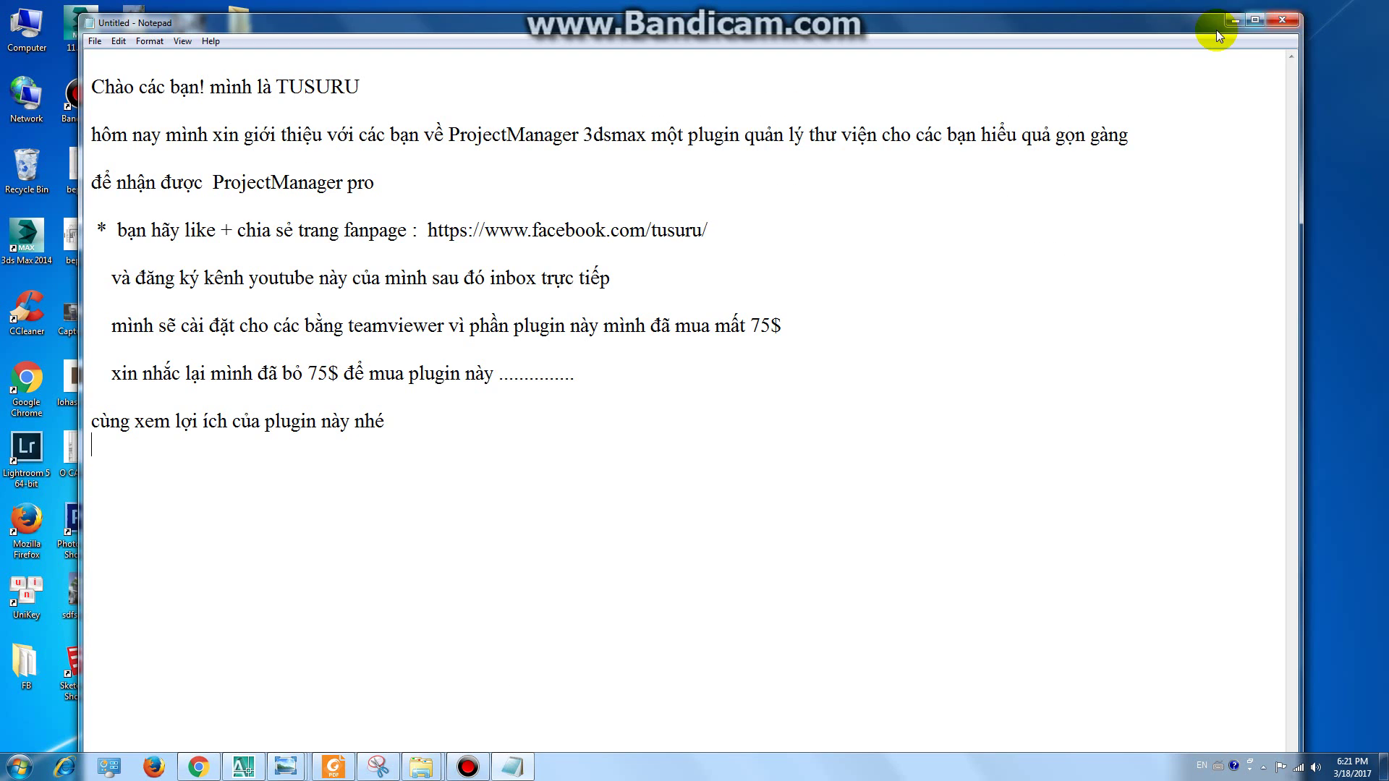
- Minimize Notepad and Chrome so the empty four-viewport 3ds Max scene is visible
{"action": "left_click", "coordinate": [1235, 21]}
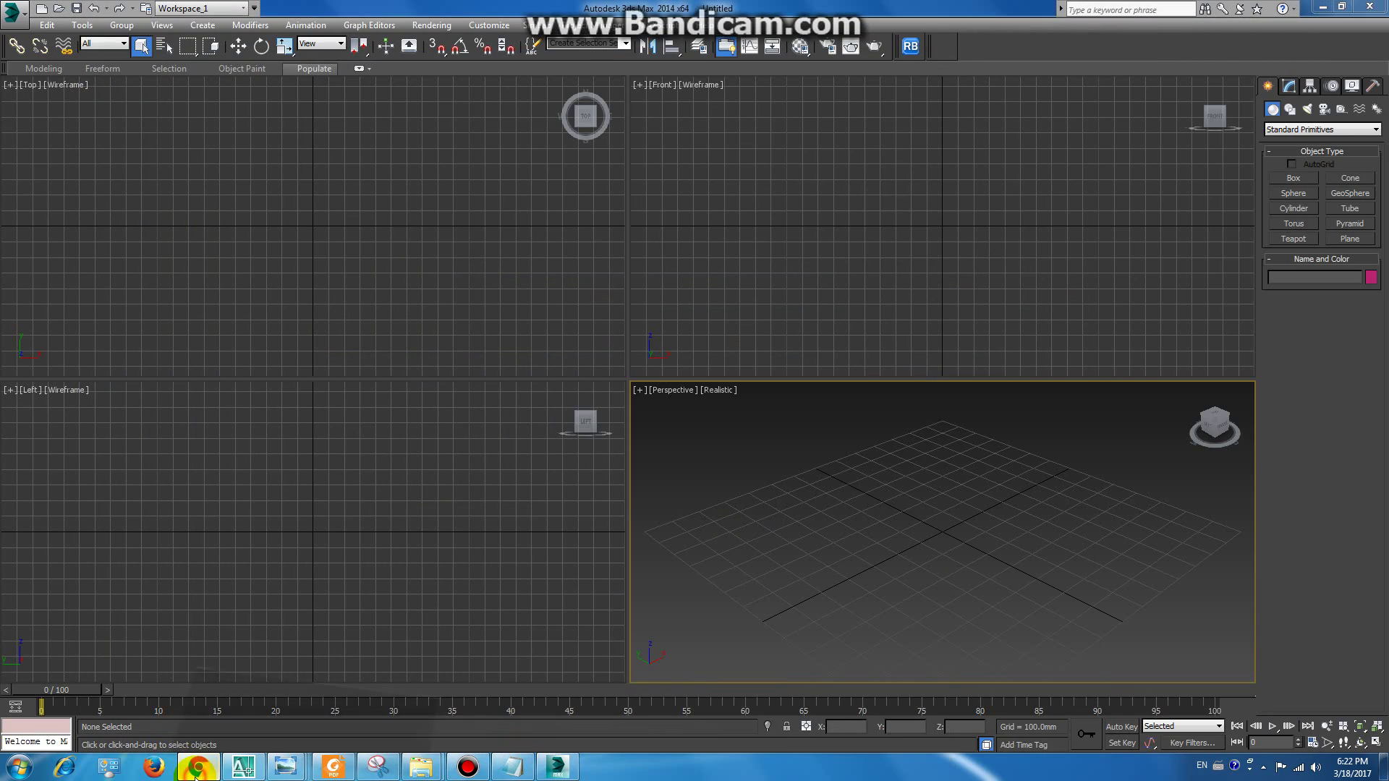
{"action": "left_click", "coordinate": [195, 775]}
{"action": "left_click", "coordinate": [195, 777]}
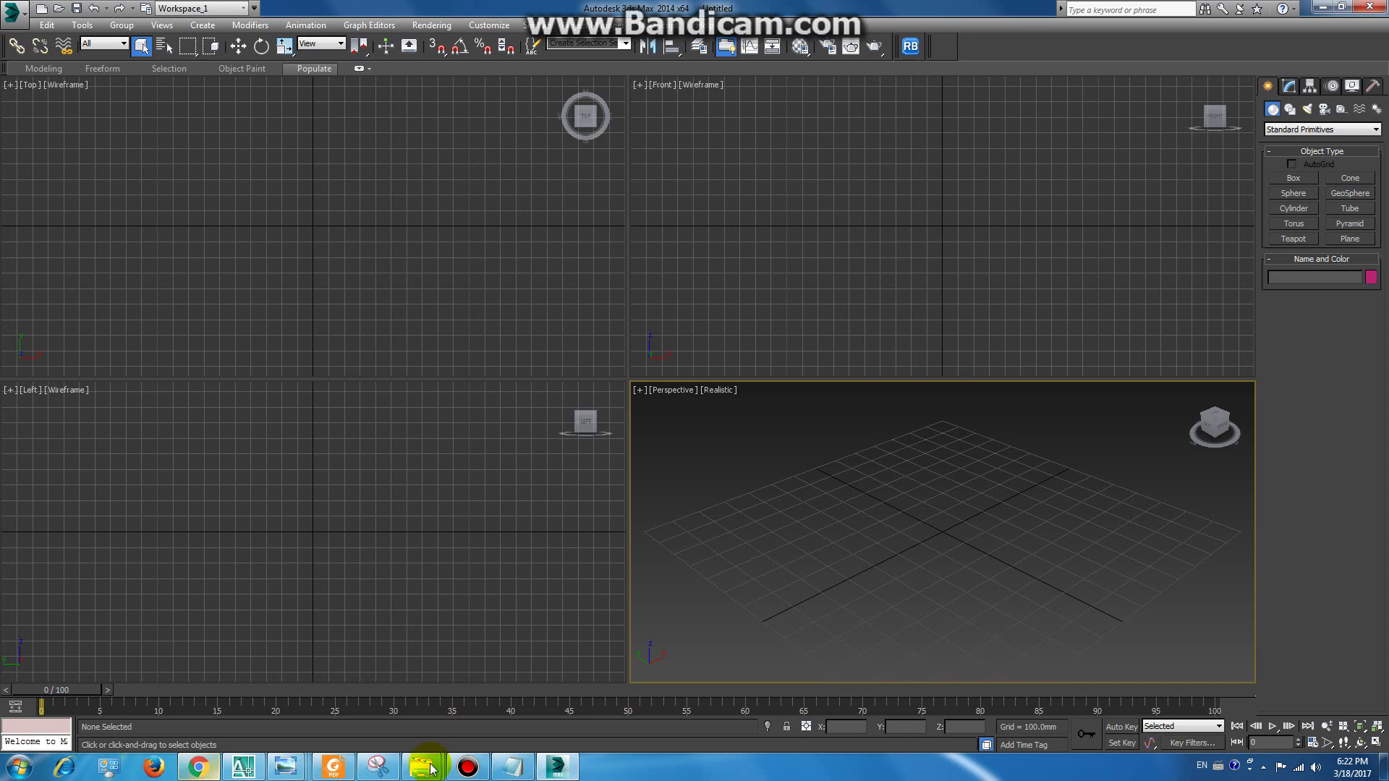
{"action": "left_click", "coordinate": [500, 771]}
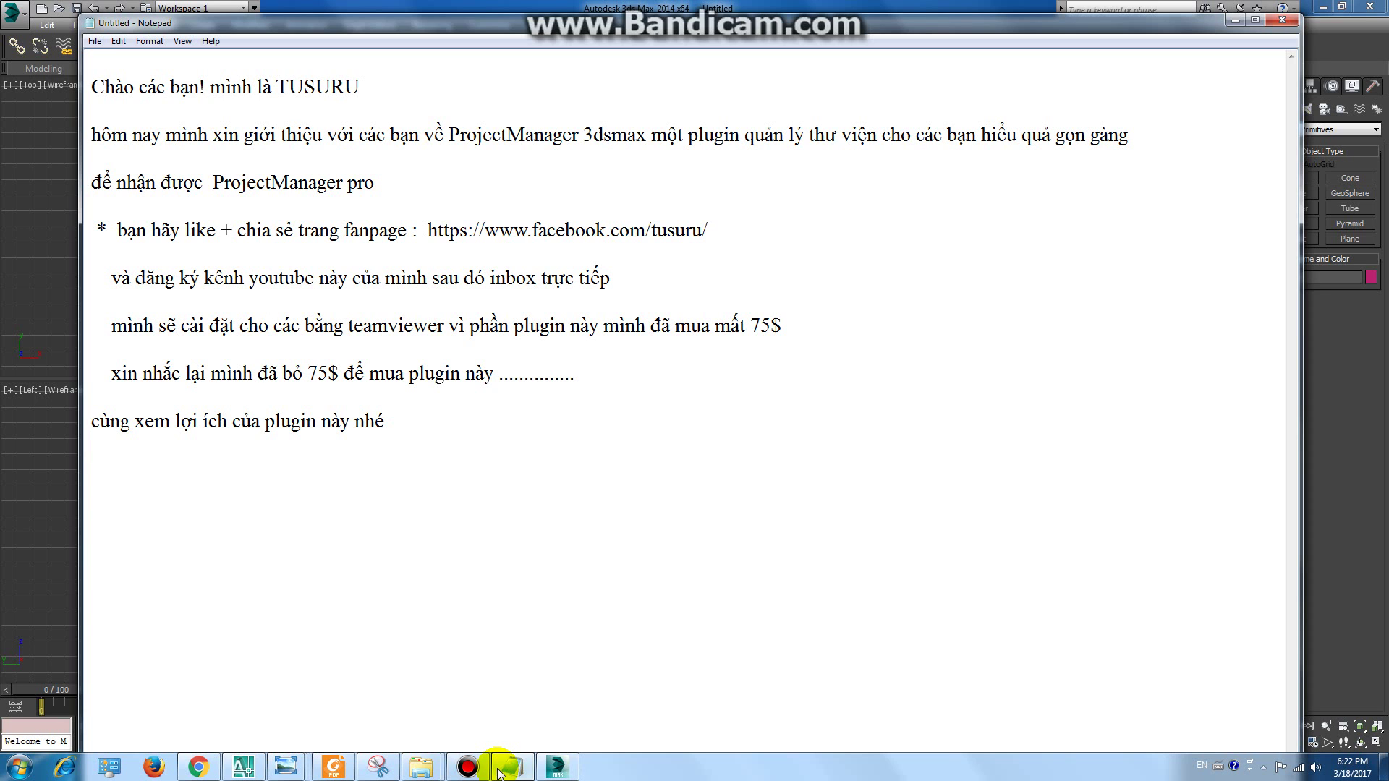
{"action": "left_click", "coordinate": [501, 771]}
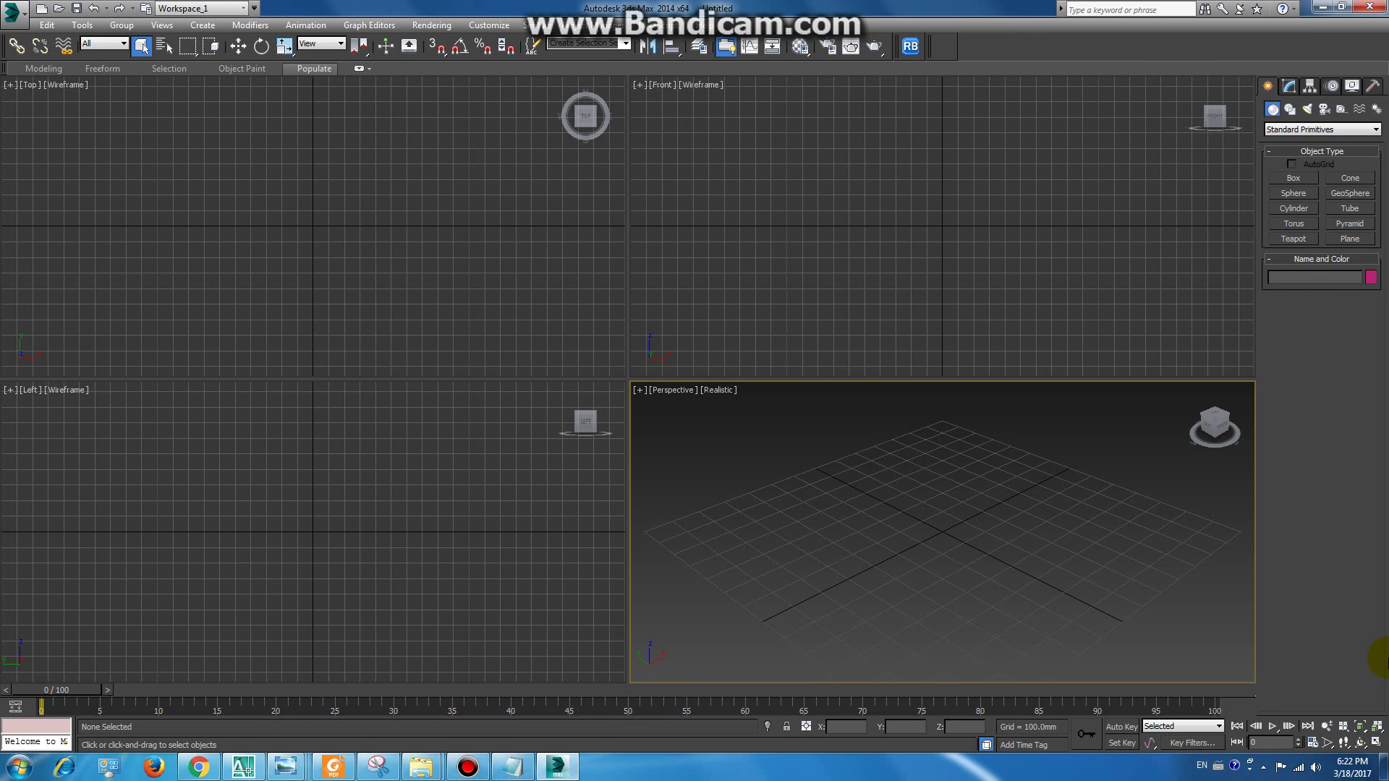
- Maximize the Perspective viewport and draw a box, Box001, on the grid
{"action": "key", "text": "alt+w"}
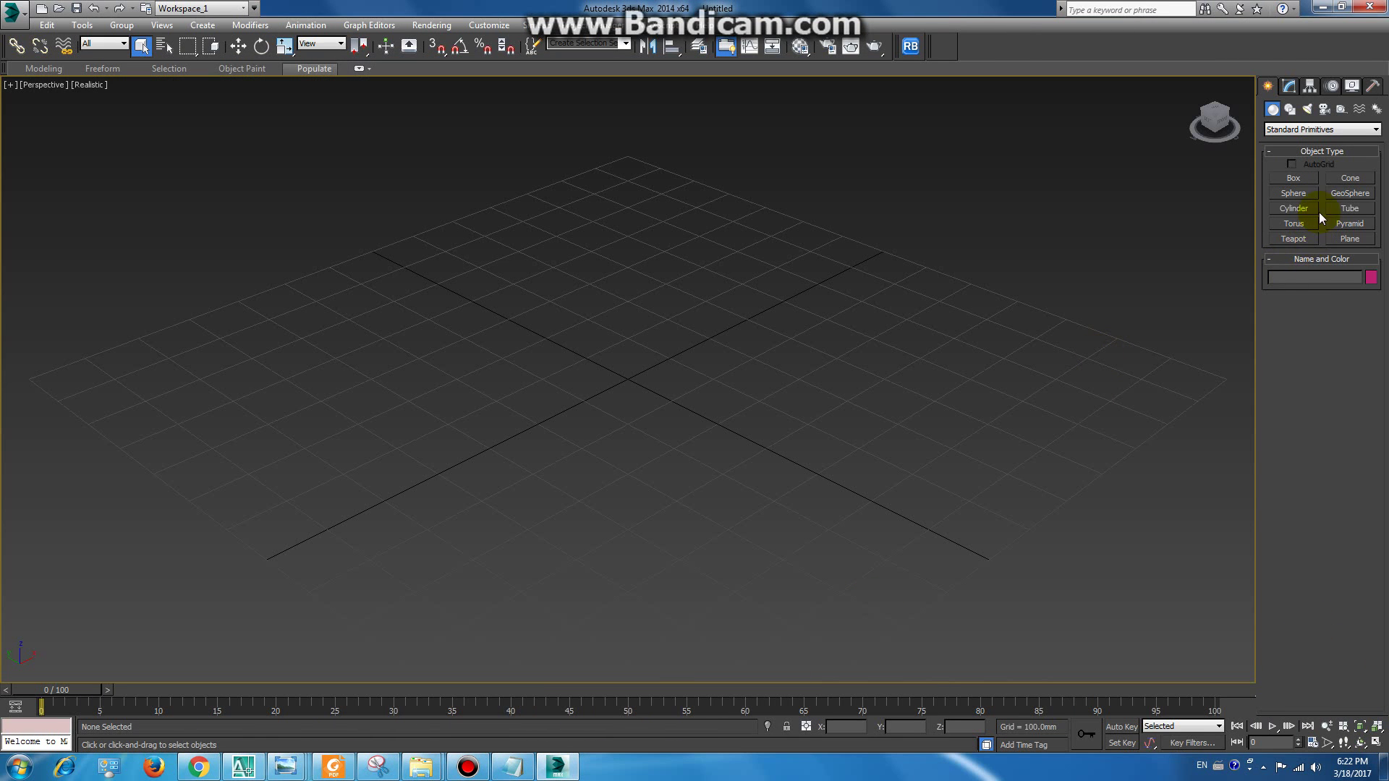
{"action": "left_click", "coordinate": [1305, 180]}
{"action": "left_click_drag", "start_coordinate": [458, 360], "coordinate": [983, 428]}
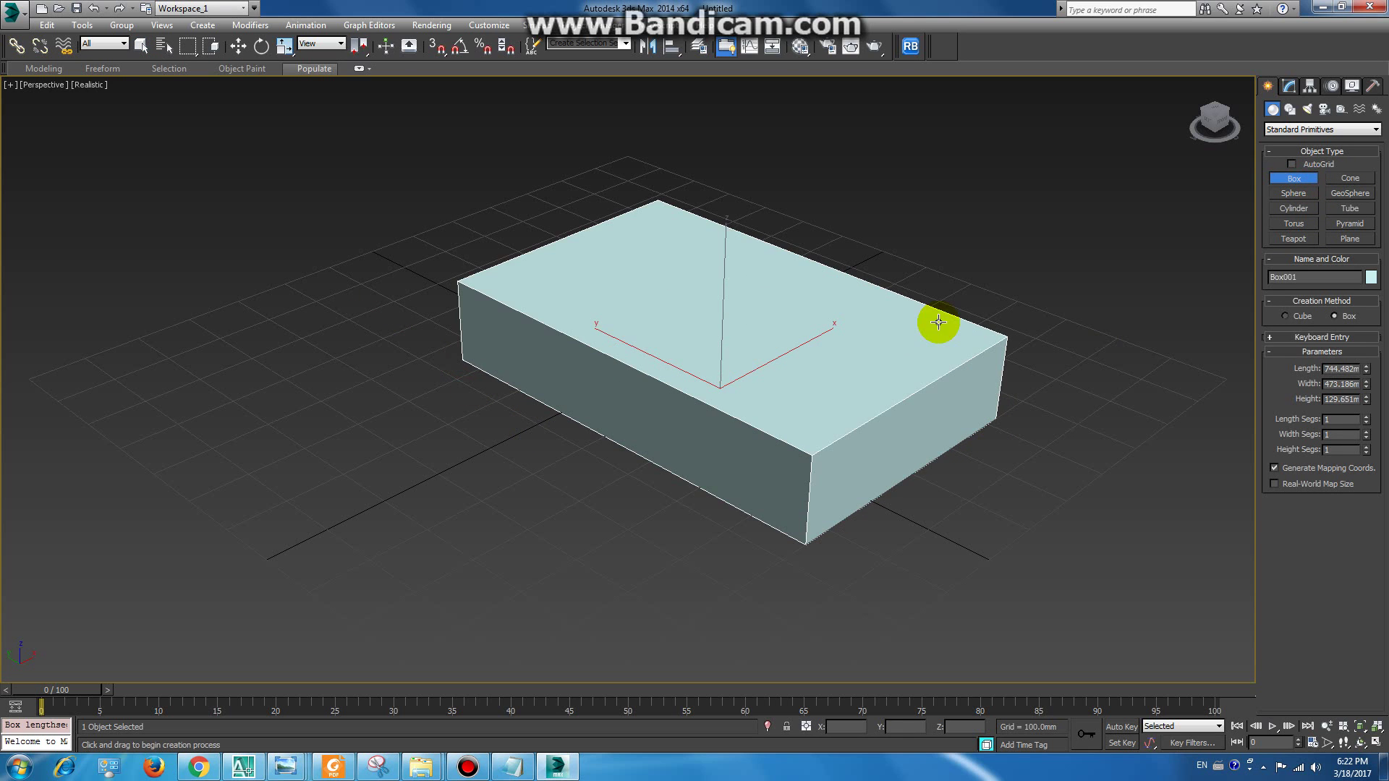
{"action": "left_click", "coordinate": [938, 324]}
{"action": "middle_click_drag", "start_coordinate": [556, 320], "coordinate": [87, 117], "text": "alt"}
- Launch the Project Manager library browser from the plugin menu
{"action": "left_click", "coordinate": [238, 46]}
{"action": "left_click", "coordinate": [440, 133]}
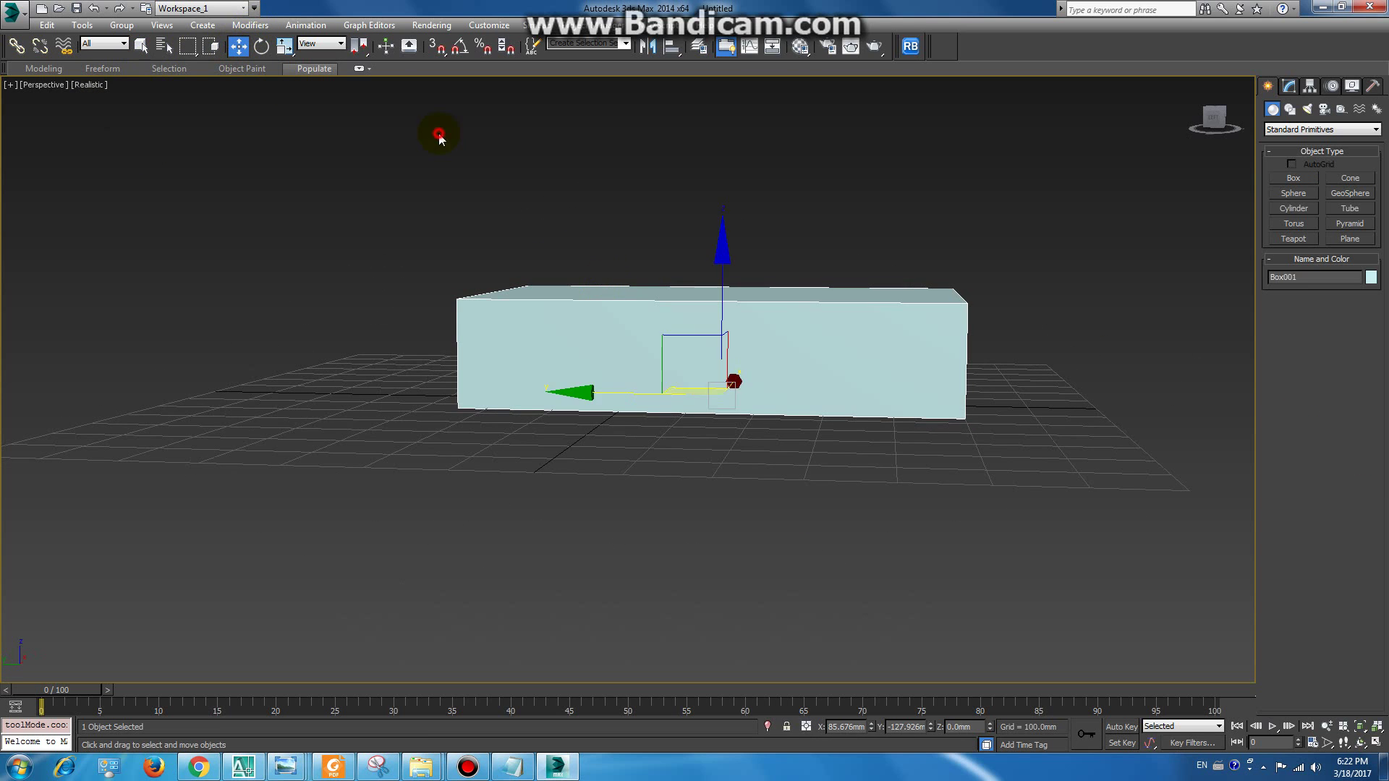
{"action": "middle_click_drag", "start_coordinate": [440, 133], "coordinate": [665, 298], "text": "alt"}
{"action": "left_click", "coordinate": [582, 25]}
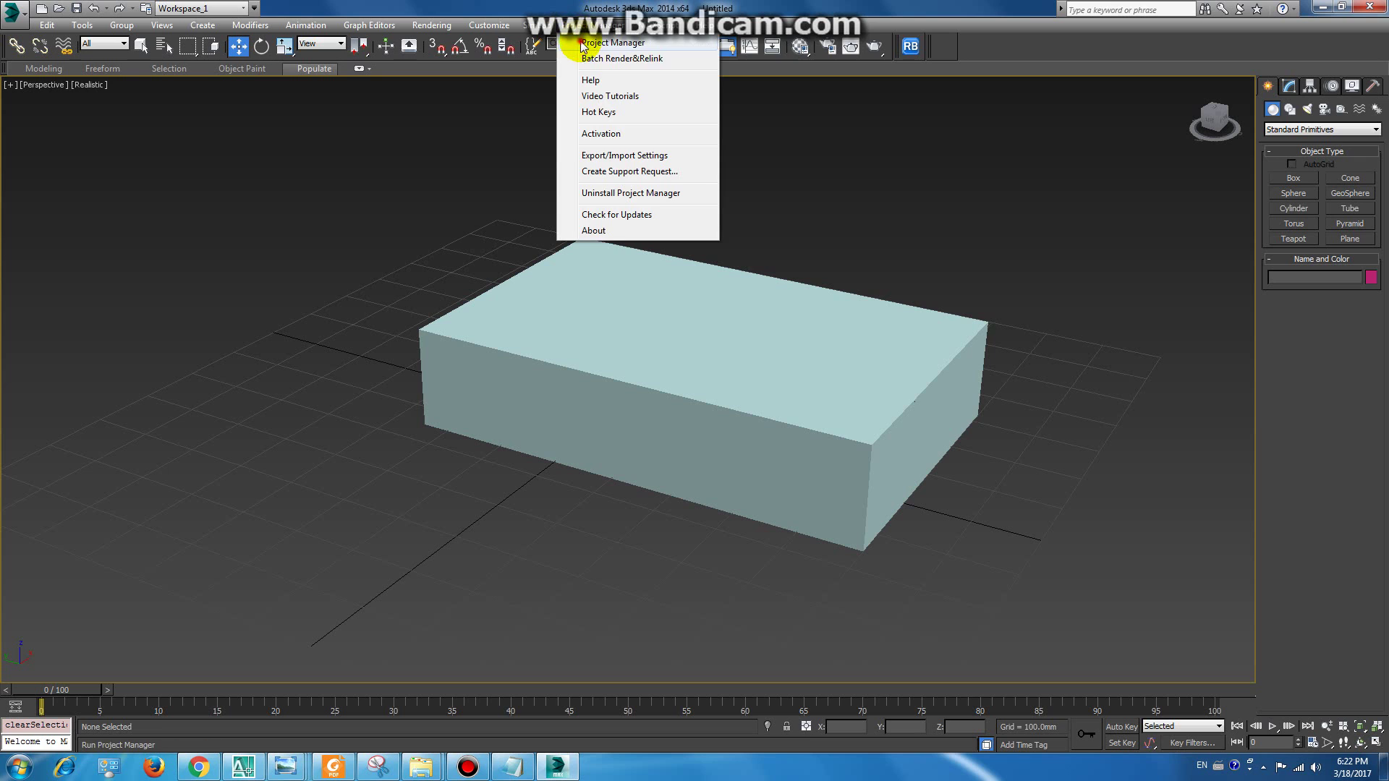
{"action": "left_click", "coordinate": [583, 43]}
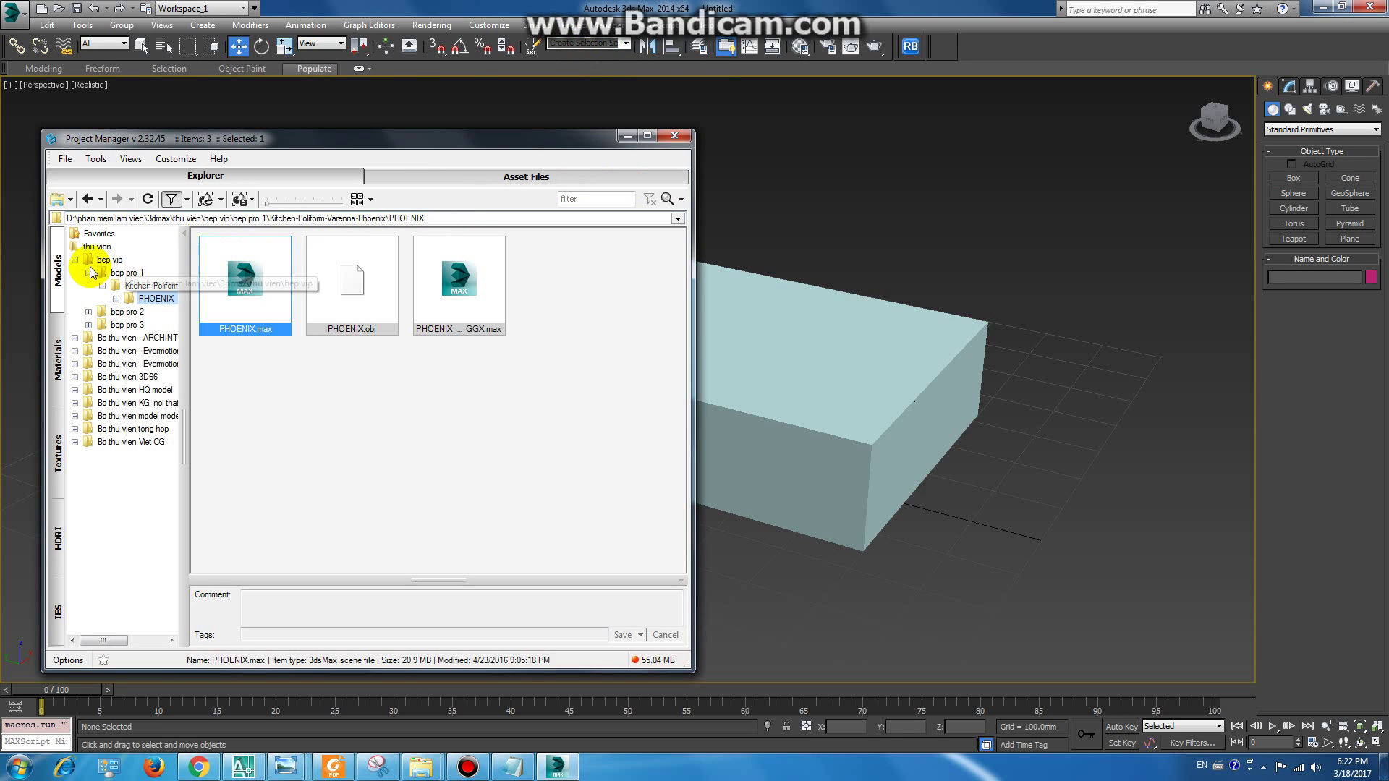
- Drop the 2.IES photometric light from Project Manager's IES library into the scene
{"action": "left_click", "coordinate": [73, 262]}
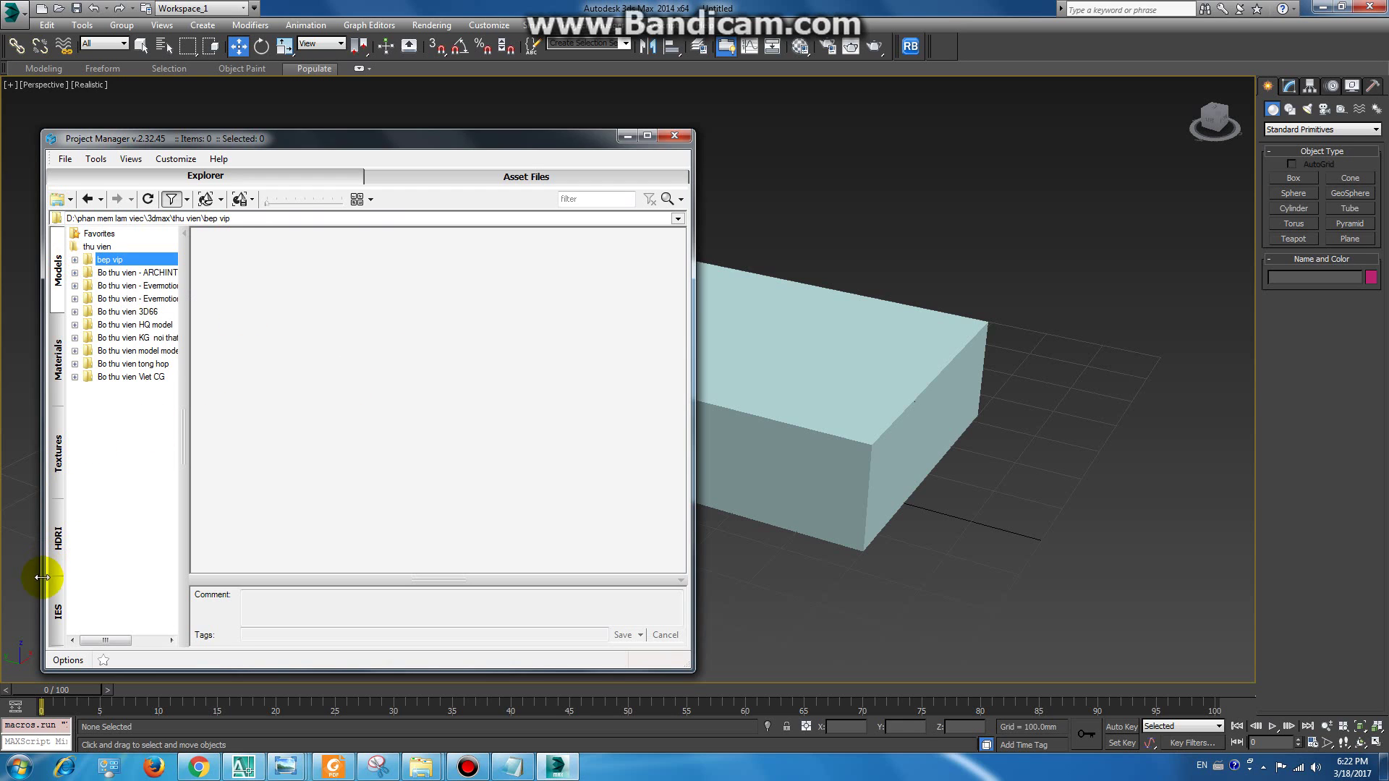
{"action": "left_click", "coordinate": [63, 612]}
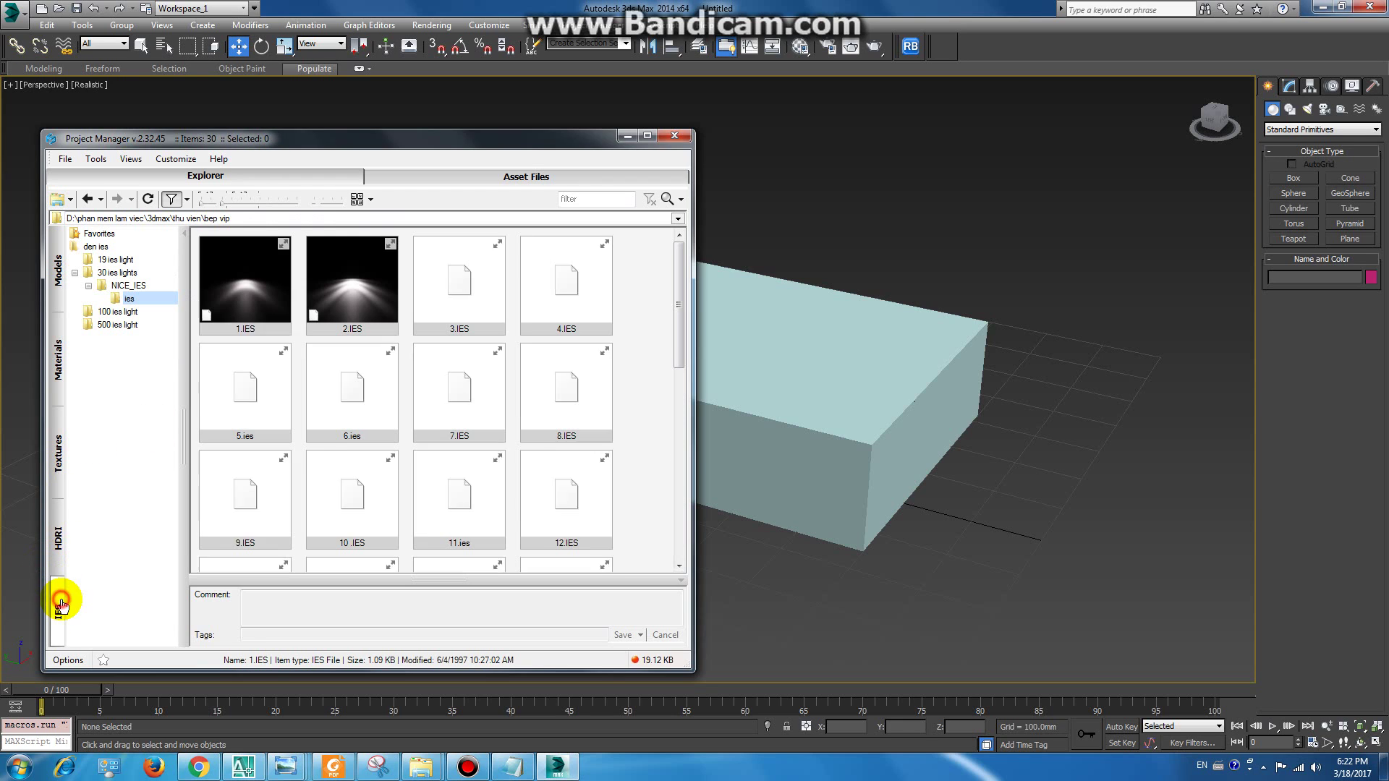
{"action": "left_click", "coordinate": [363, 288]}
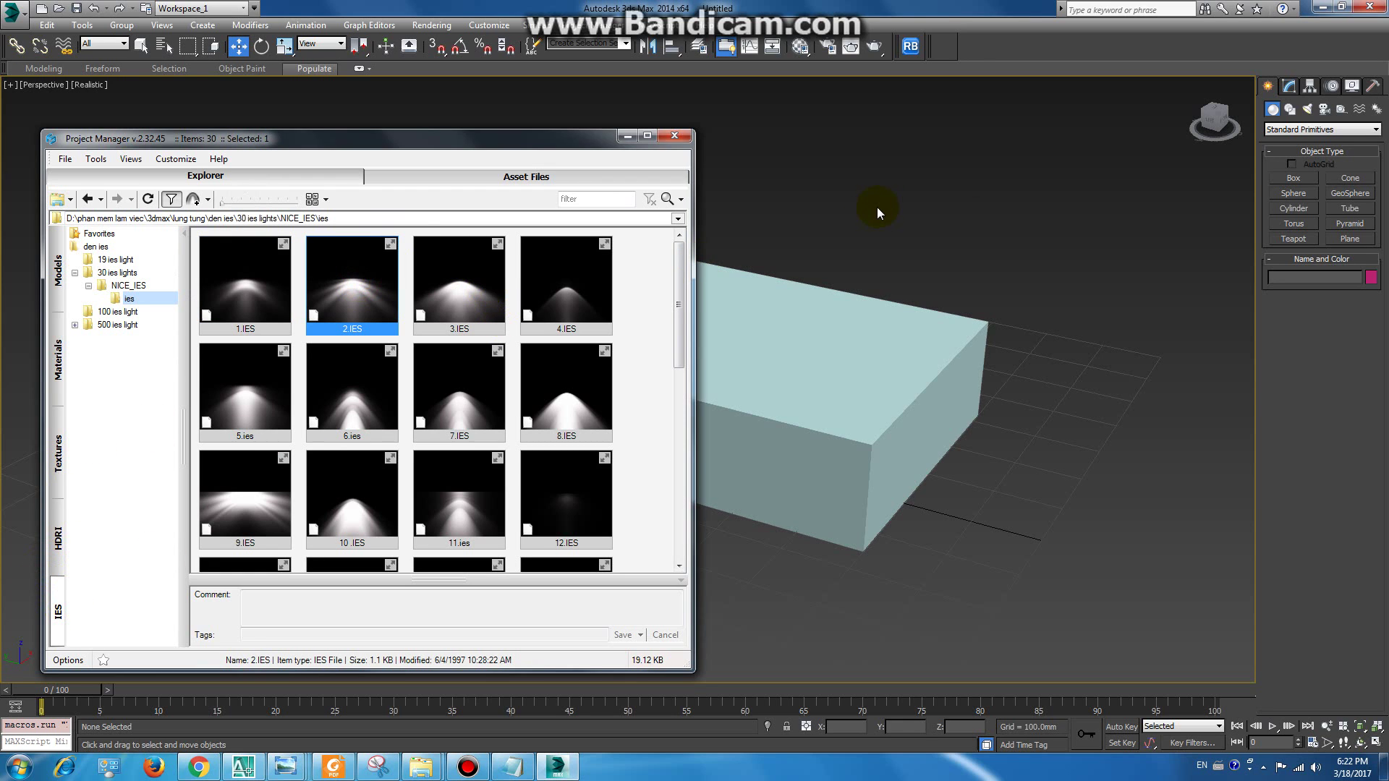
{"action": "mouse_move", "coordinate": [957, 275]}
{"action": "middle_mouse_down"}
{"action": "mouse_move", "coordinate": [971, 333]}
{"action": "mouse_move", "coordinate": [1035, 284]}
{"action": "middle_mouse_up"}
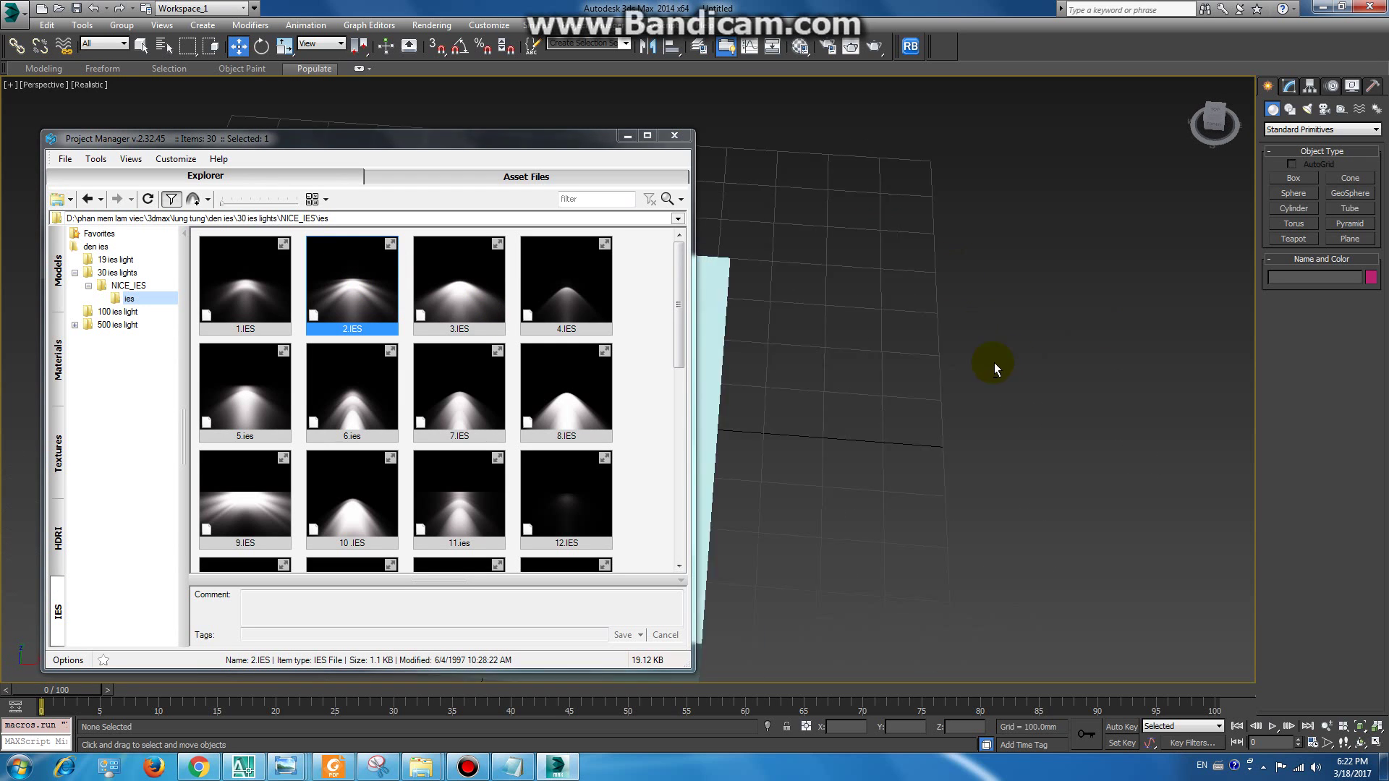
{"action": "scroll", "coordinate": [1035, 284], "scroll_direction": "down", "scroll_amount": 3}
{"action": "left_click", "coordinate": [326, 271]}
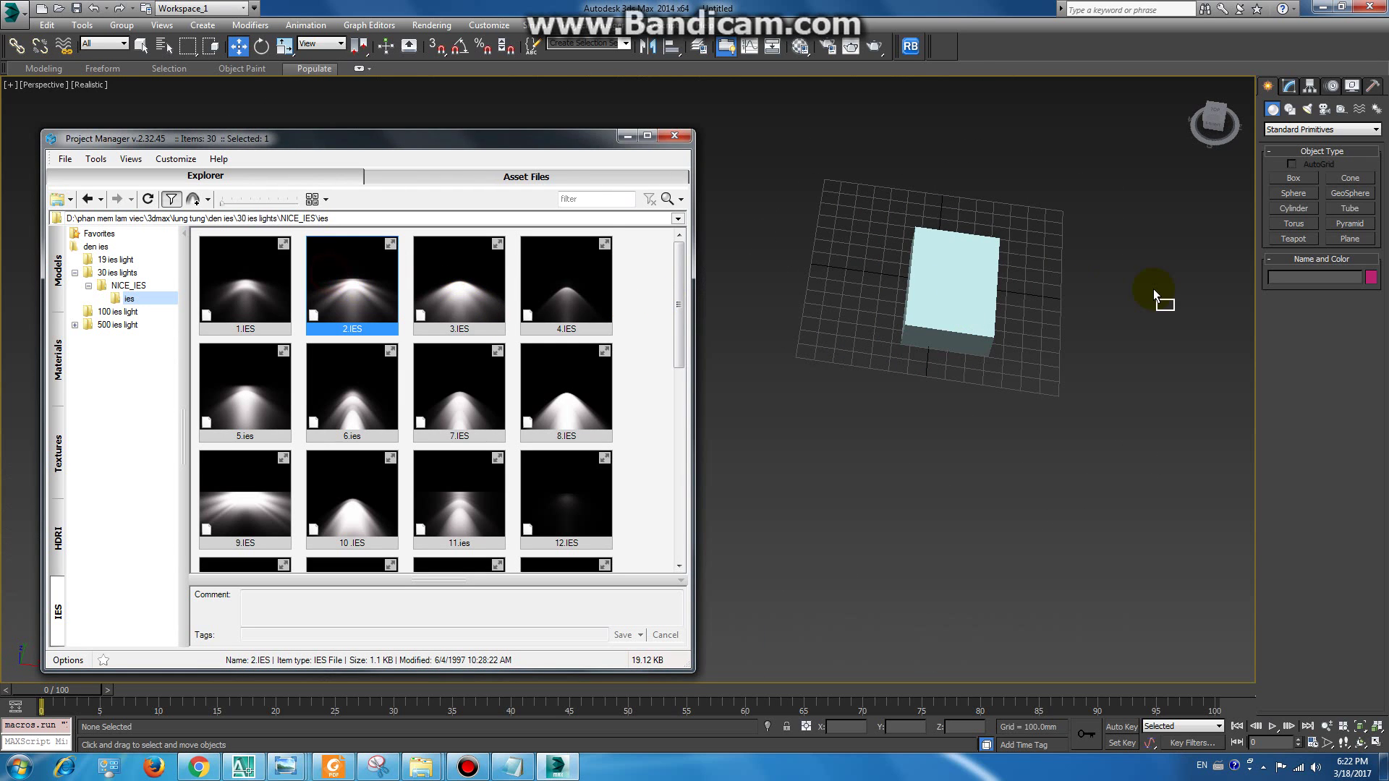
{"action": "left_click_drag", "start_coordinate": [1154, 289], "coordinate": [1109, 297]}
{"action": "middle_click_drag", "start_coordinate": [1067, 313], "coordinate": [1138, 296], "text": "alt"}
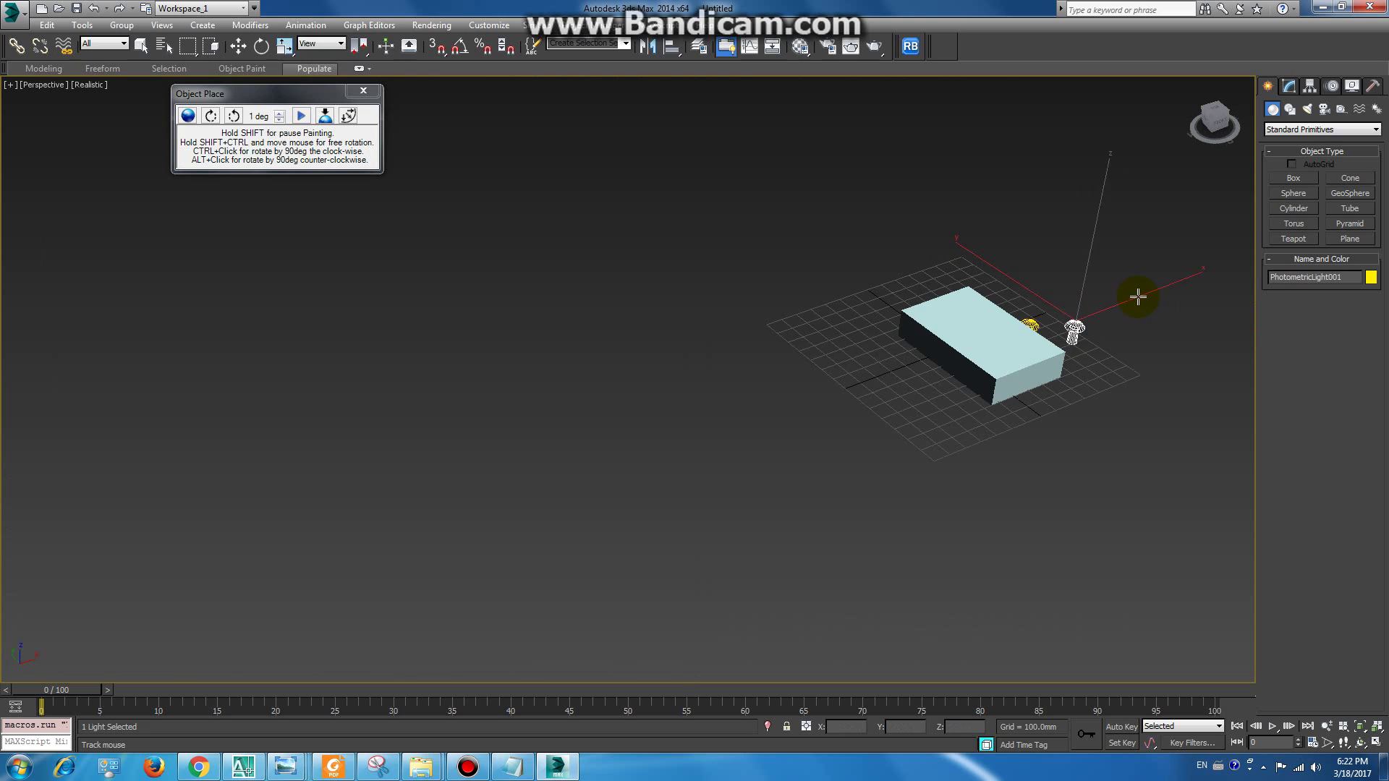
- Replace the misplaced light with a new one and move it above the box
{"action": "left_click", "coordinate": [238, 47]}
{"action": "left_click", "coordinate": [365, 110]}
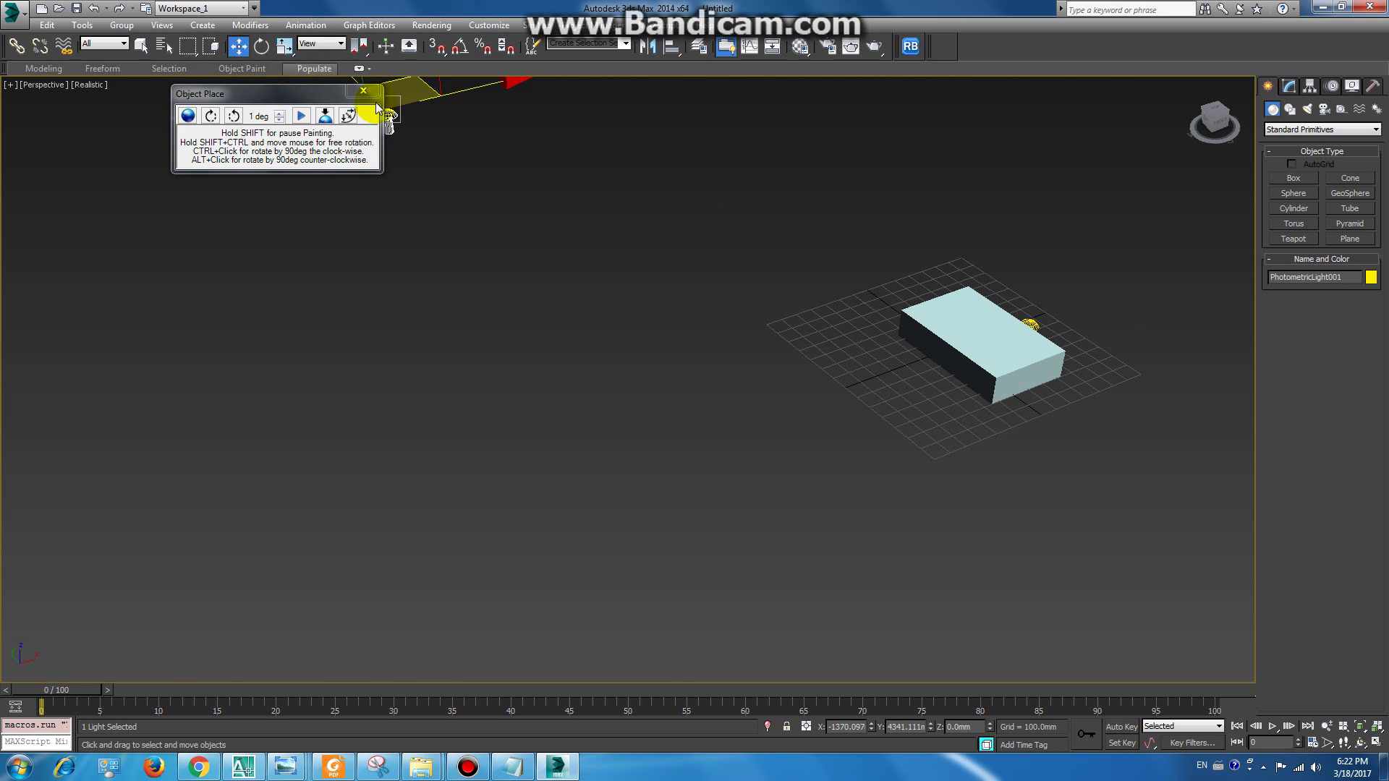
{"action": "key", "text": "Delete"}
{"action": "middle_click_drag", "start_coordinate": [977, 335], "coordinate": [953, 372], "text": "alt"}
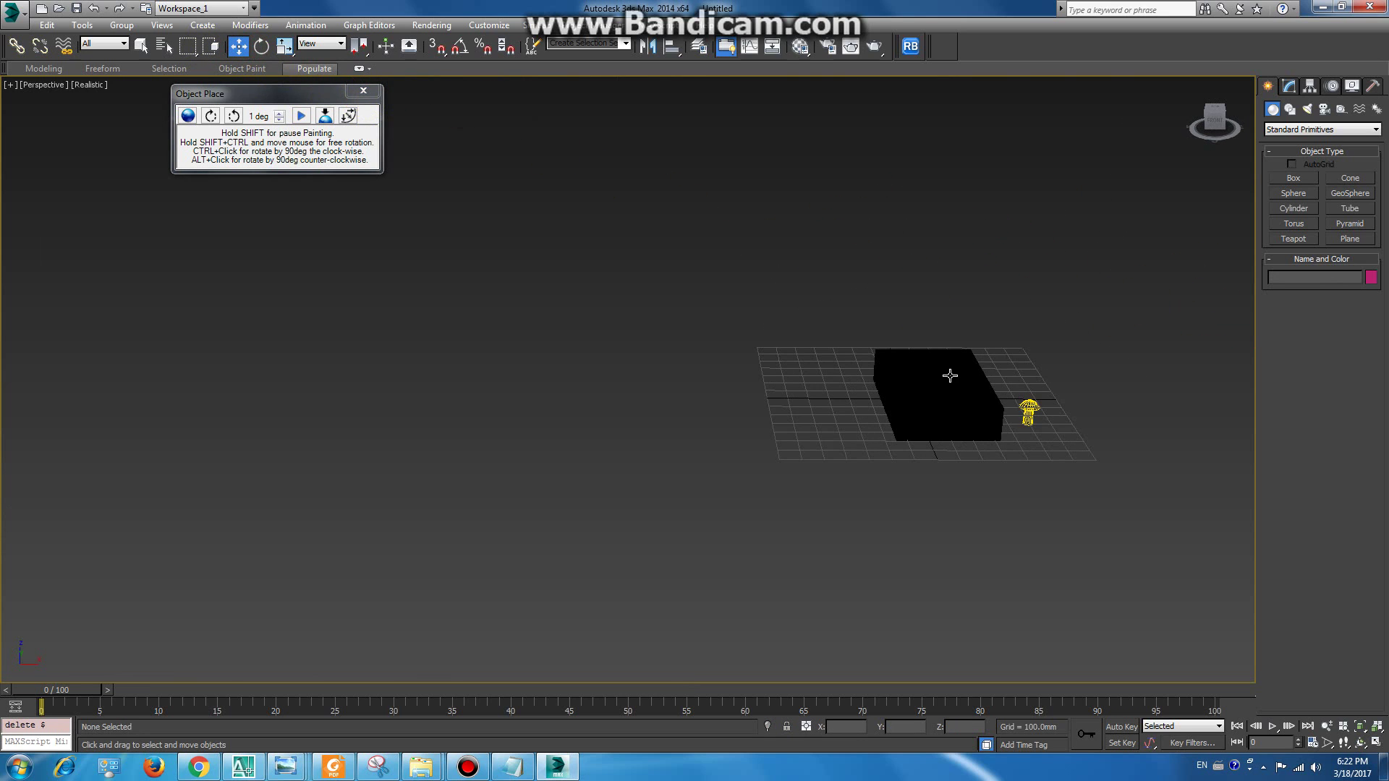
{"action": "left_click", "coordinate": [1026, 410]}
{"action": "left_click_drag", "start_coordinate": [1039, 376], "coordinate": [1057, 131]}
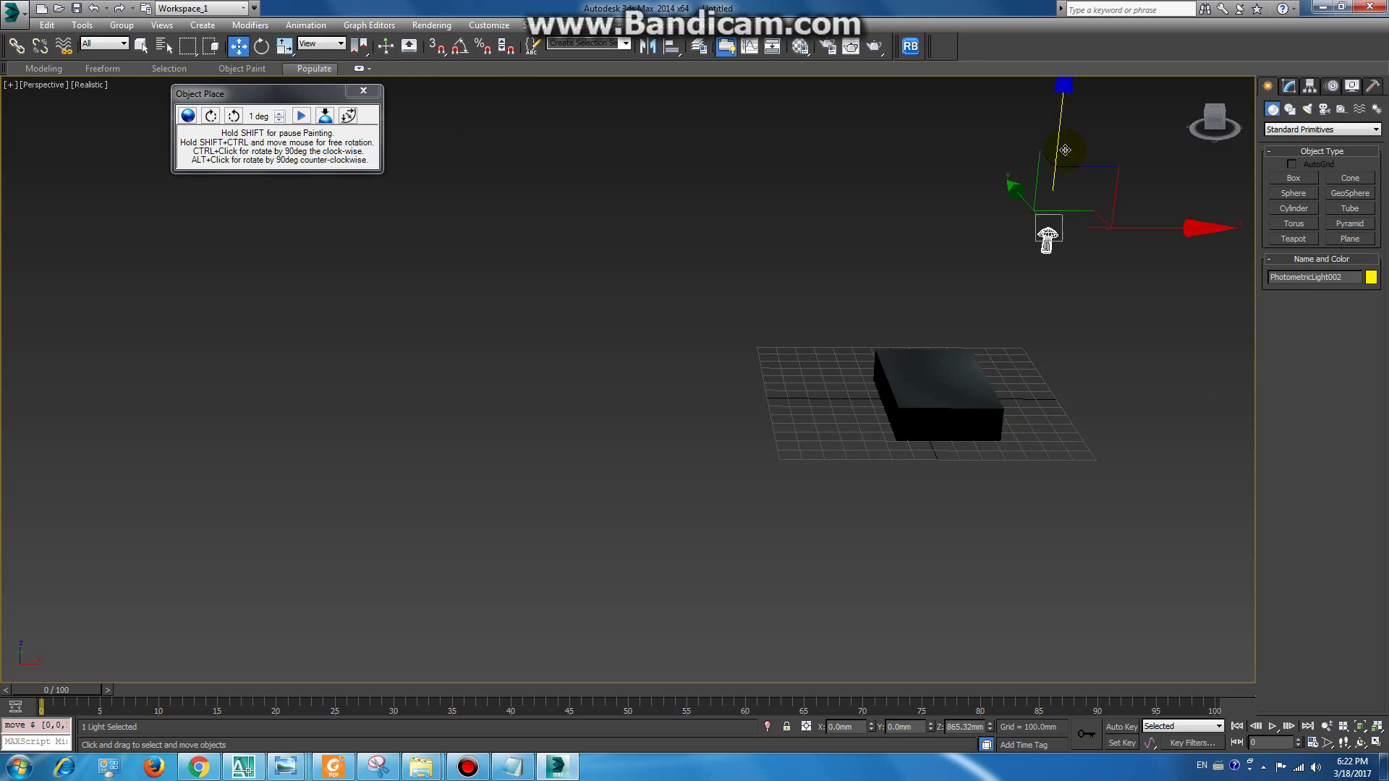
{"action": "left_click_drag", "start_coordinate": [1175, 265], "coordinate": [1068, 241]}
- Scale the box up so the light spots its top
{"action": "left_click", "coordinate": [979, 435]}
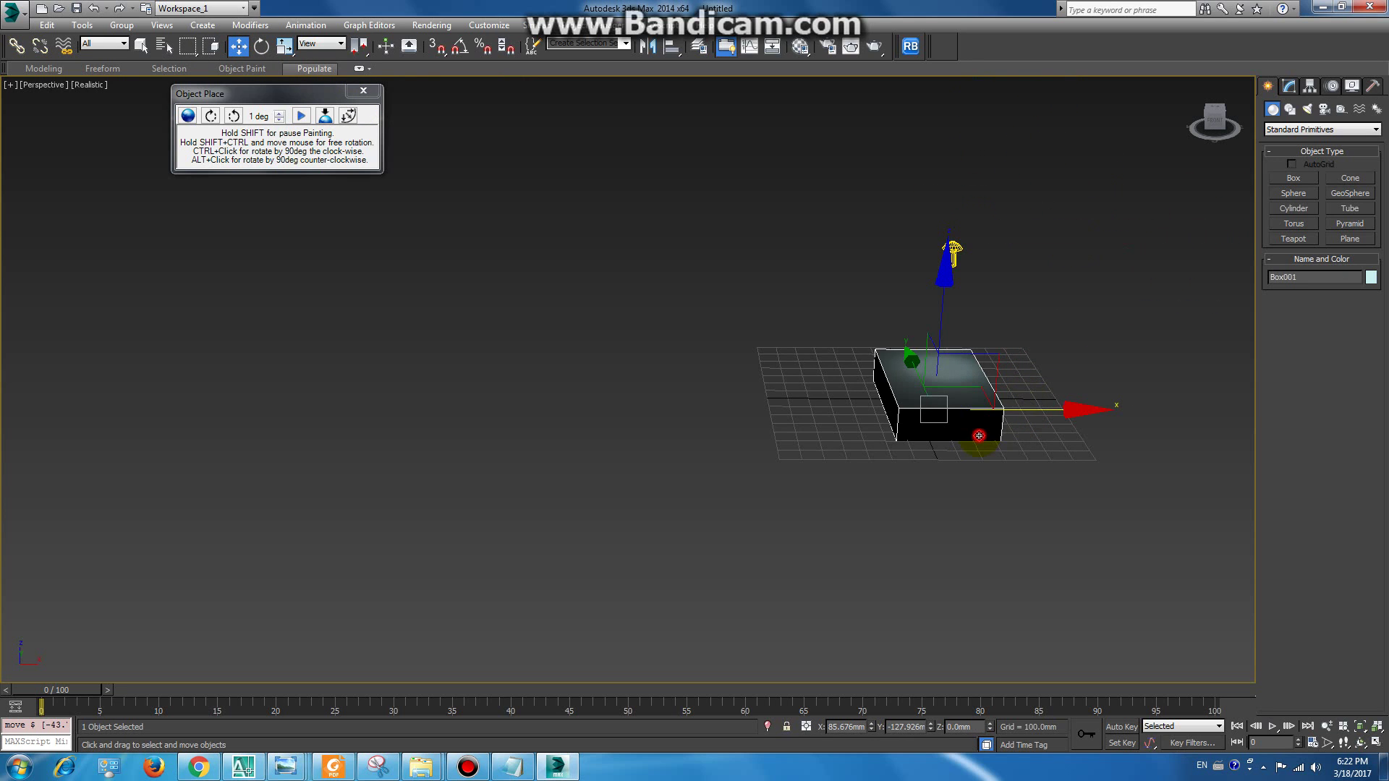
{"action": "key", "text": "r"}
{"action": "left_click_drag", "start_coordinate": [844, 375], "coordinate": [731, 340]}
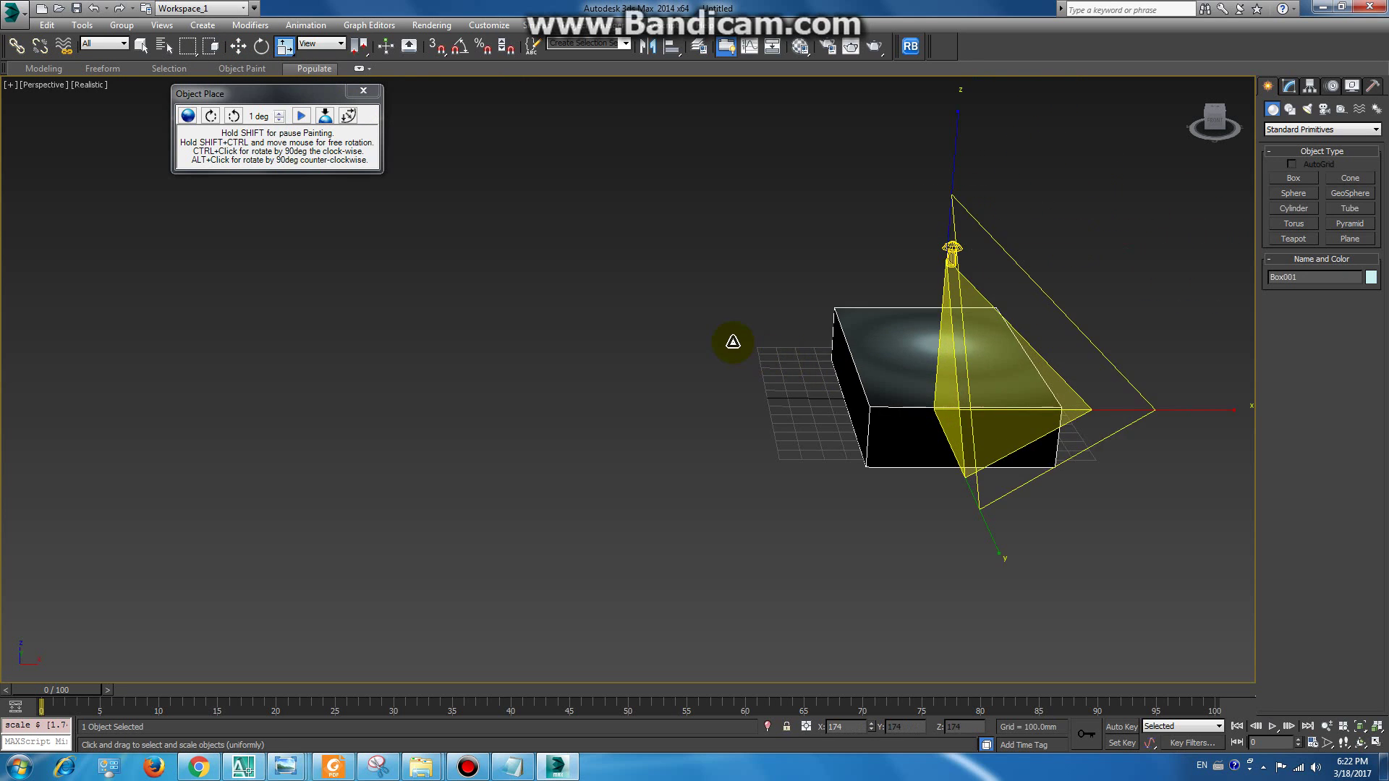
{"action": "left_click", "coordinate": [725, 435]}
{"action": "scroll", "coordinate": [956, 258], "scroll_direction": "up", "scroll_amount": 2}
{"action": "scroll", "coordinate": [872, 410], "scroll_direction": "up", "scroll_amount": 3}
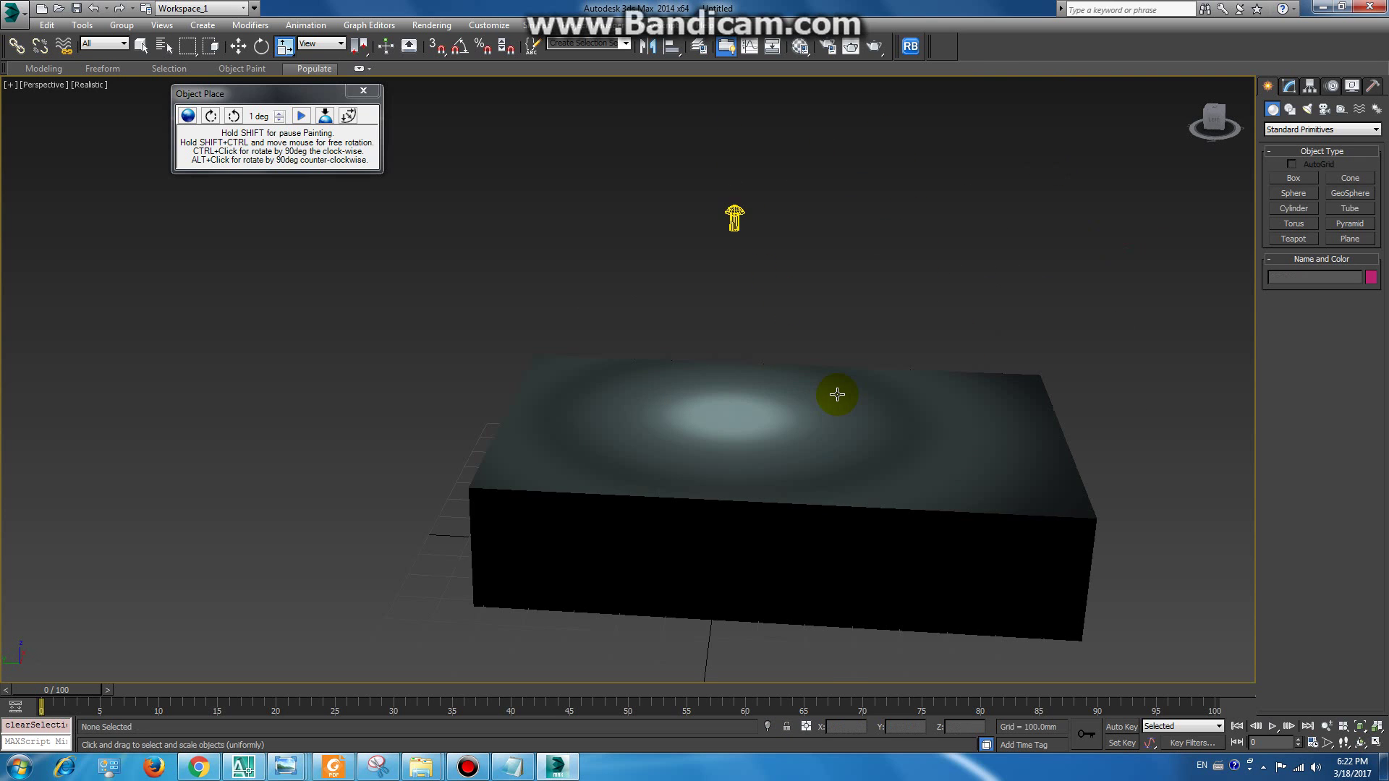
{"action": "scroll", "coordinate": [867, 415], "scroll_direction": "up", "scroll_amount": 3}
{"action": "middle_click_drag", "start_coordinate": [698, 365], "coordinate": [756, 444]}
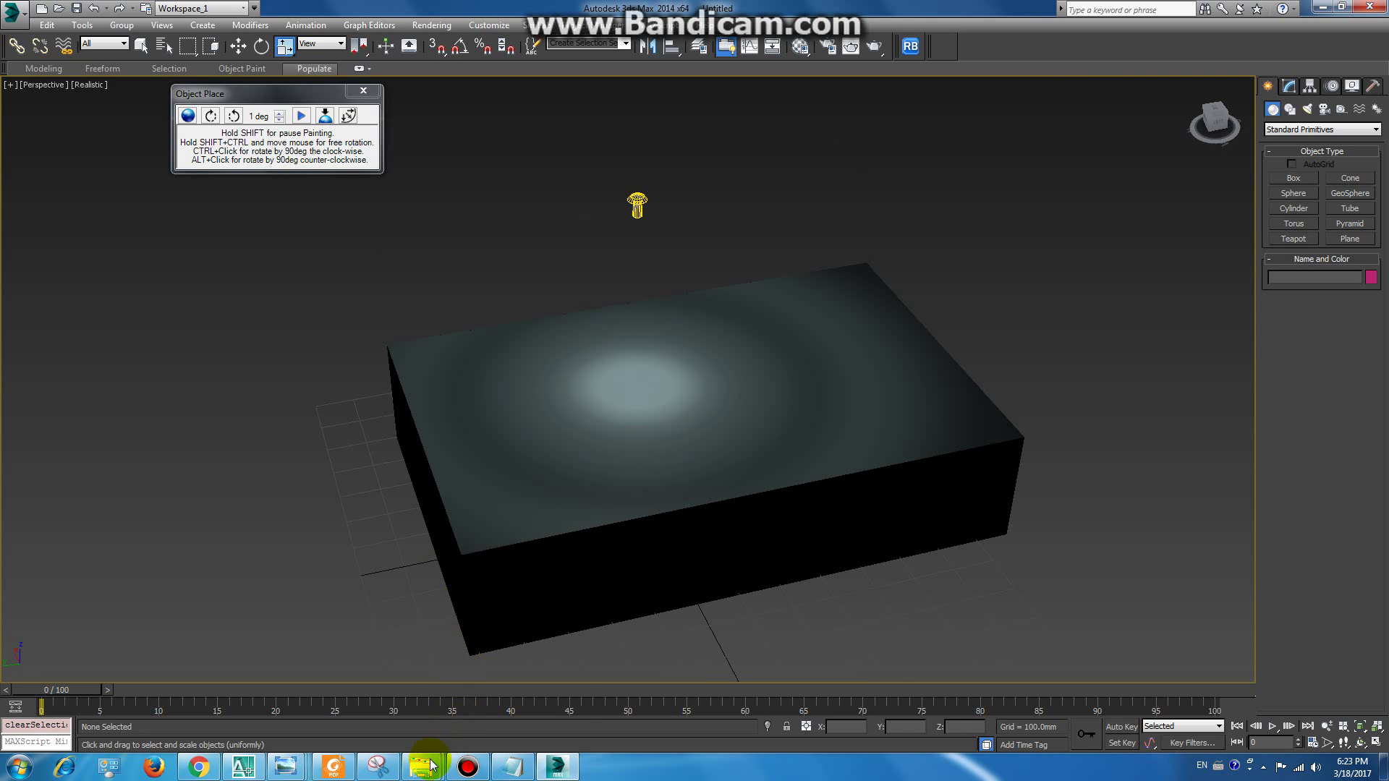
{"action": "left_click", "coordinate": [753, 407]}
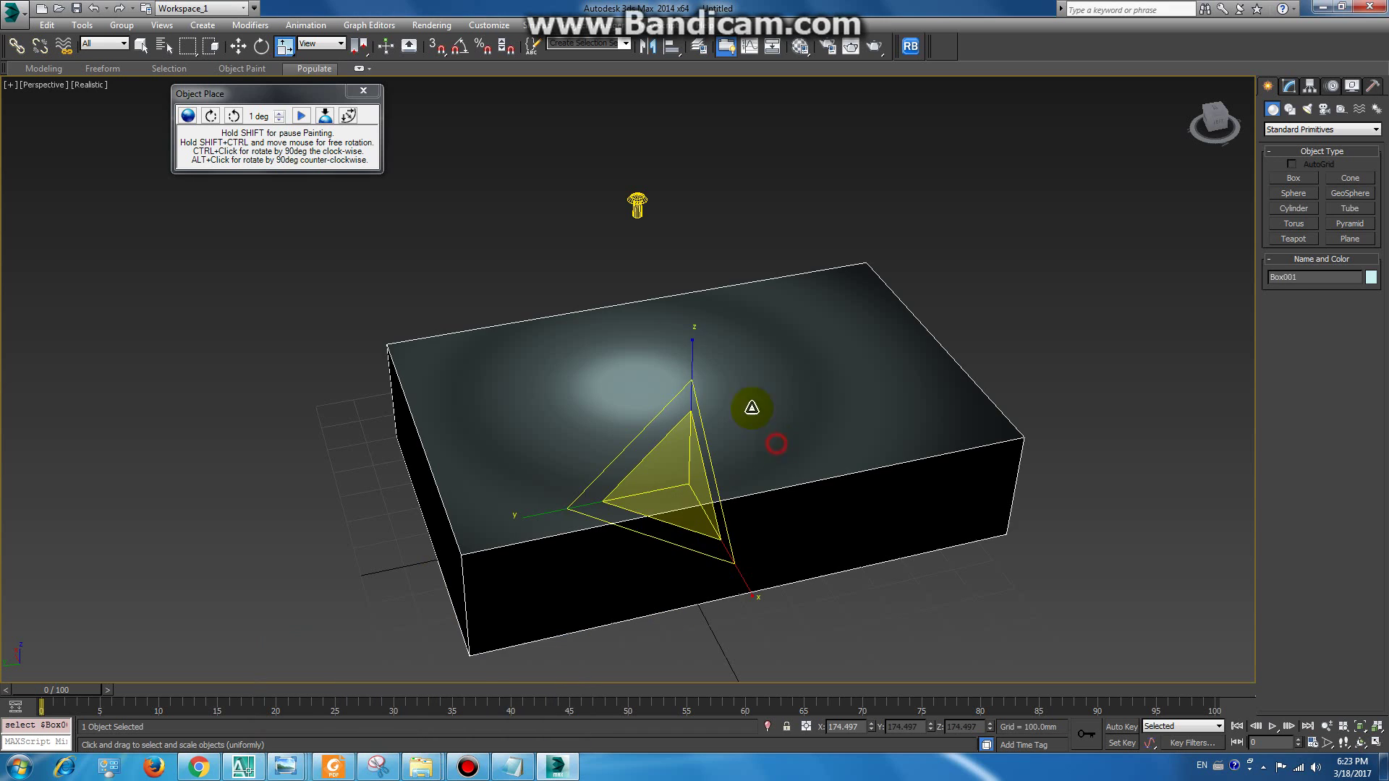
{"action": "left_click", "coordinate": [369, 92]}
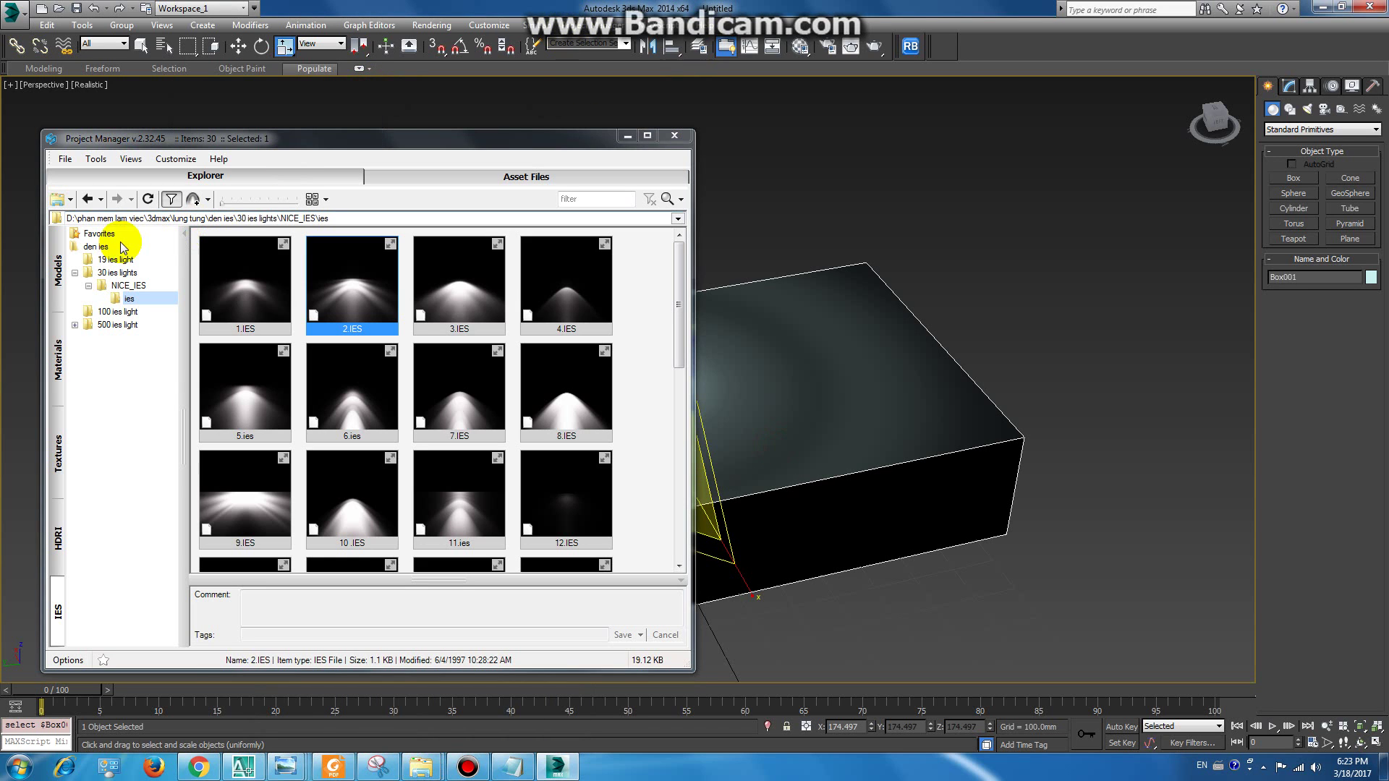
- Switch Project Manager to Models and expand thu vien to the Evermotion Archmodels folder
{"action": "left_click", "coordinate": [75, 273]}
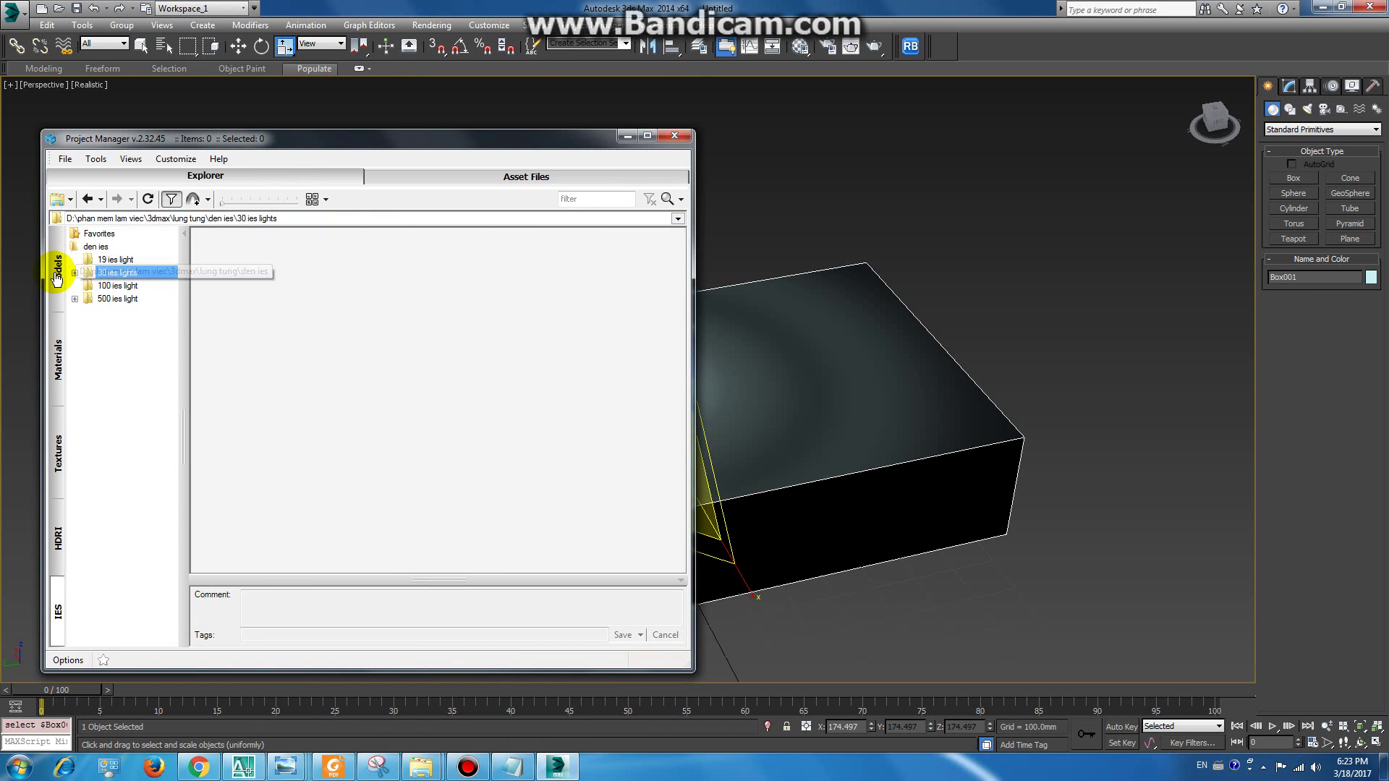
{"action": "left_click", "coordinate": [63, 271]}
{"action": "left_click", "coordinate": [93, 247]}
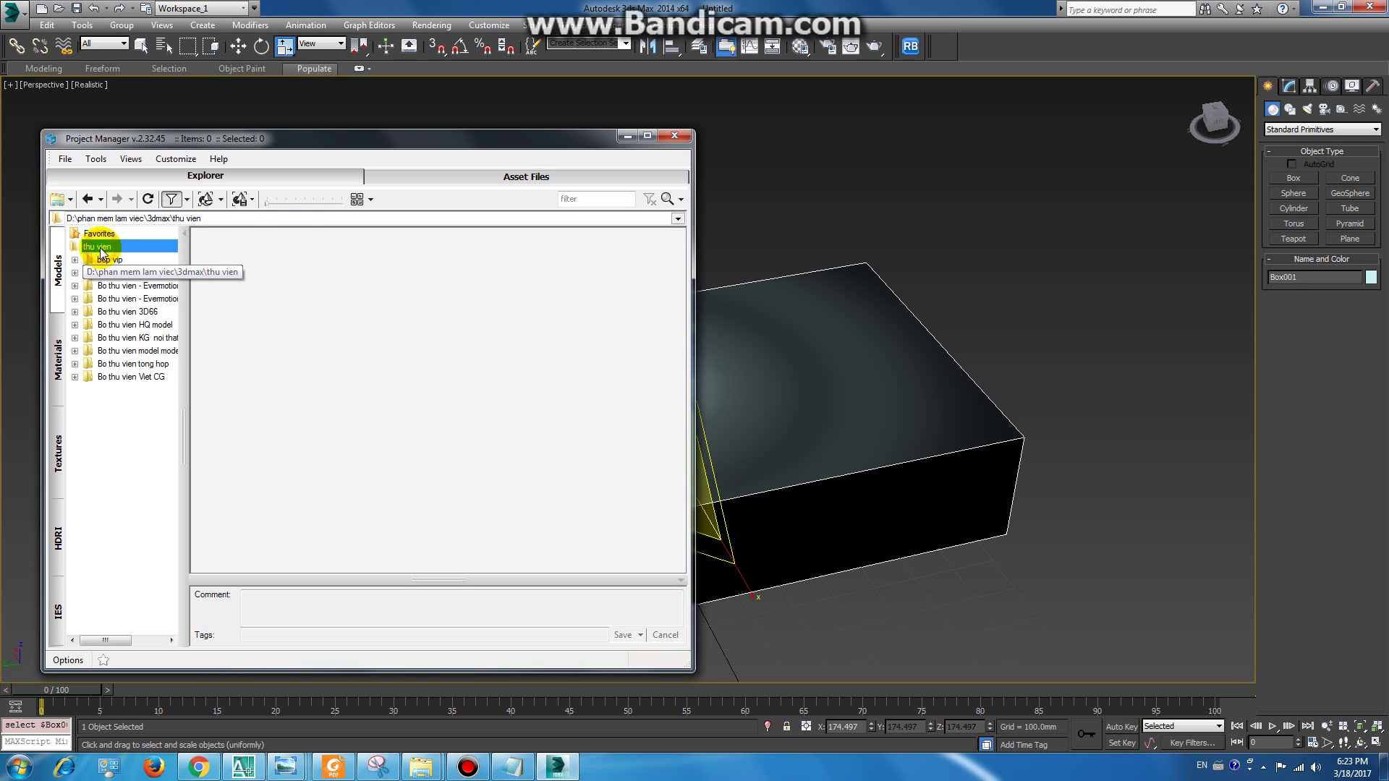
{"action": "left_click", "coordinate": [74, 299]}
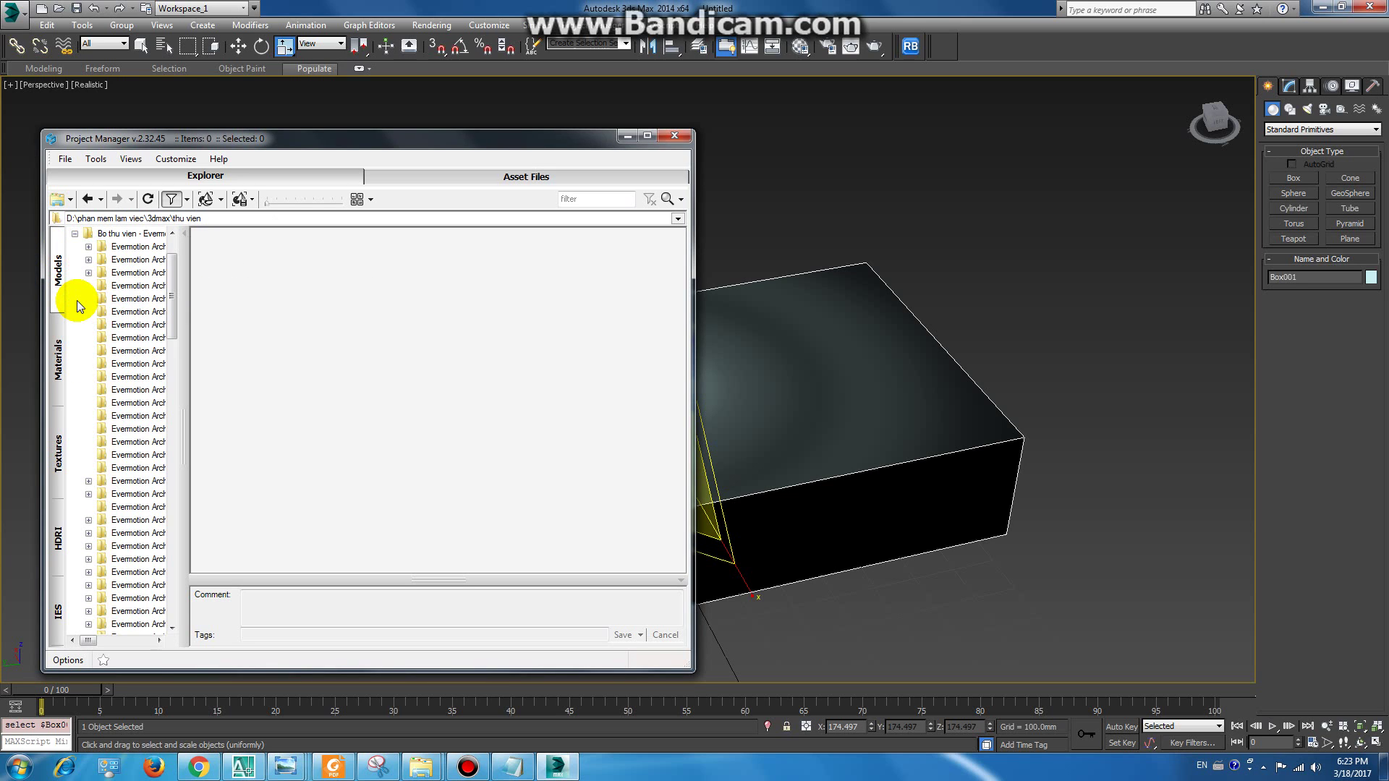
{"action": "double_click", "coordinate": [125, 249]}
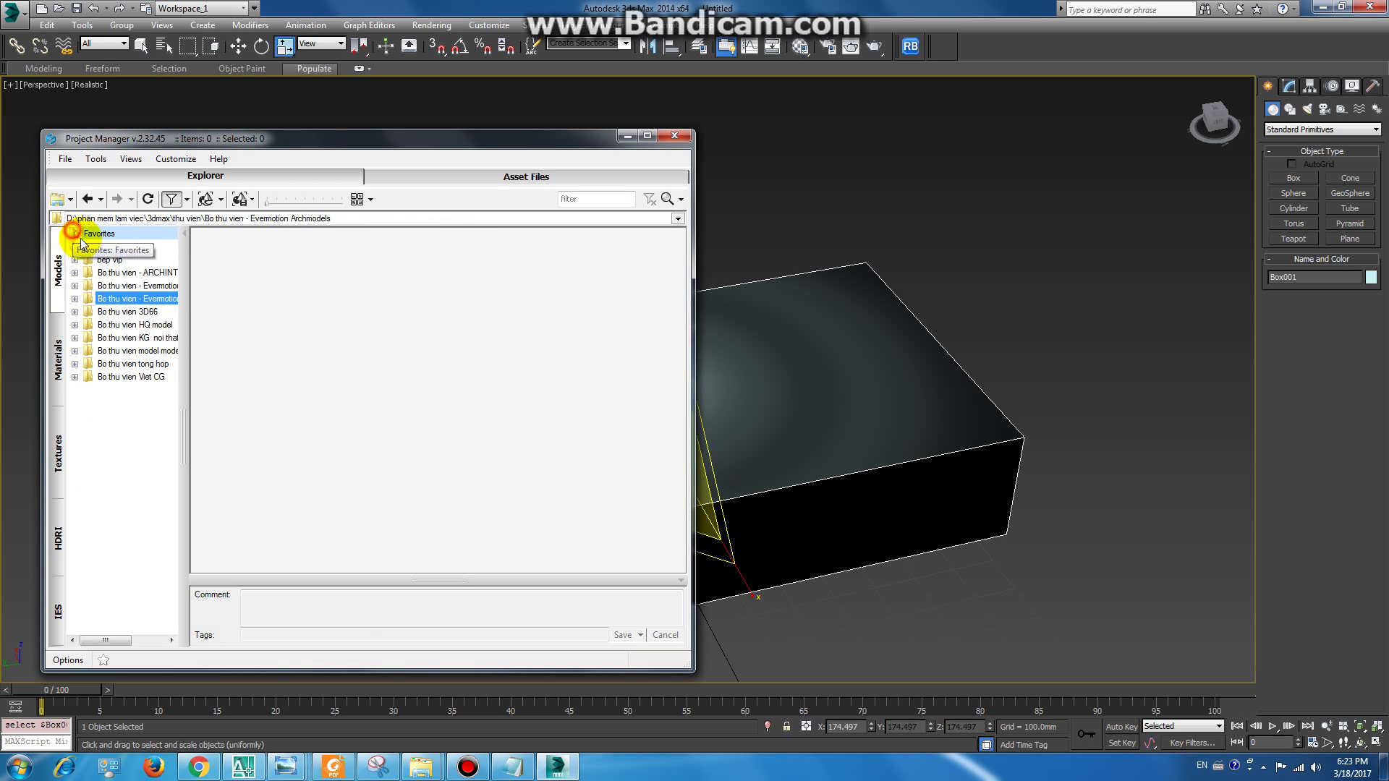
{"action": "left_click", "coordinate": [75, 233]}
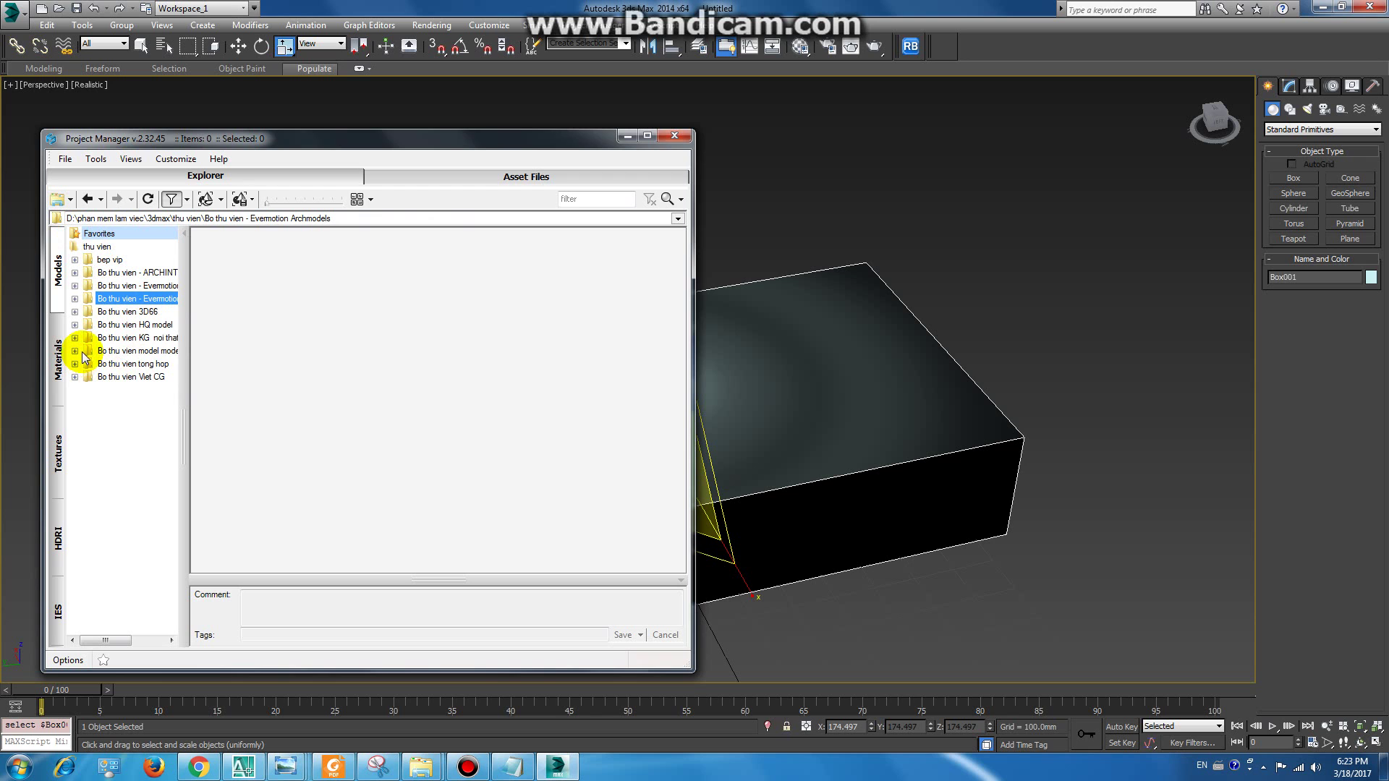
{"action": "mouse_move", "coordinate": [510, 767]}
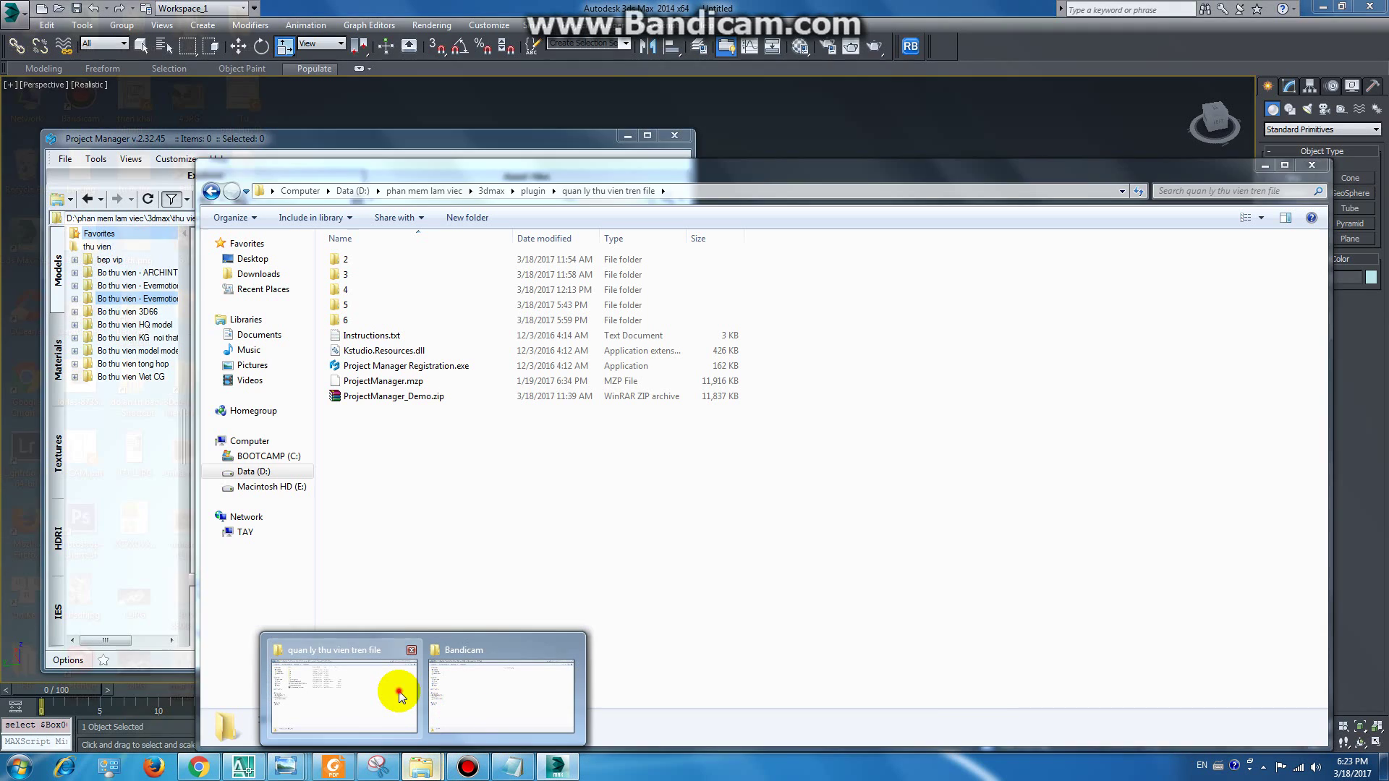
- Open Explorer on Data (D:) and place its window to the right of 3ds Max
{"action": "left_click", "coordinate": [399, 696]}
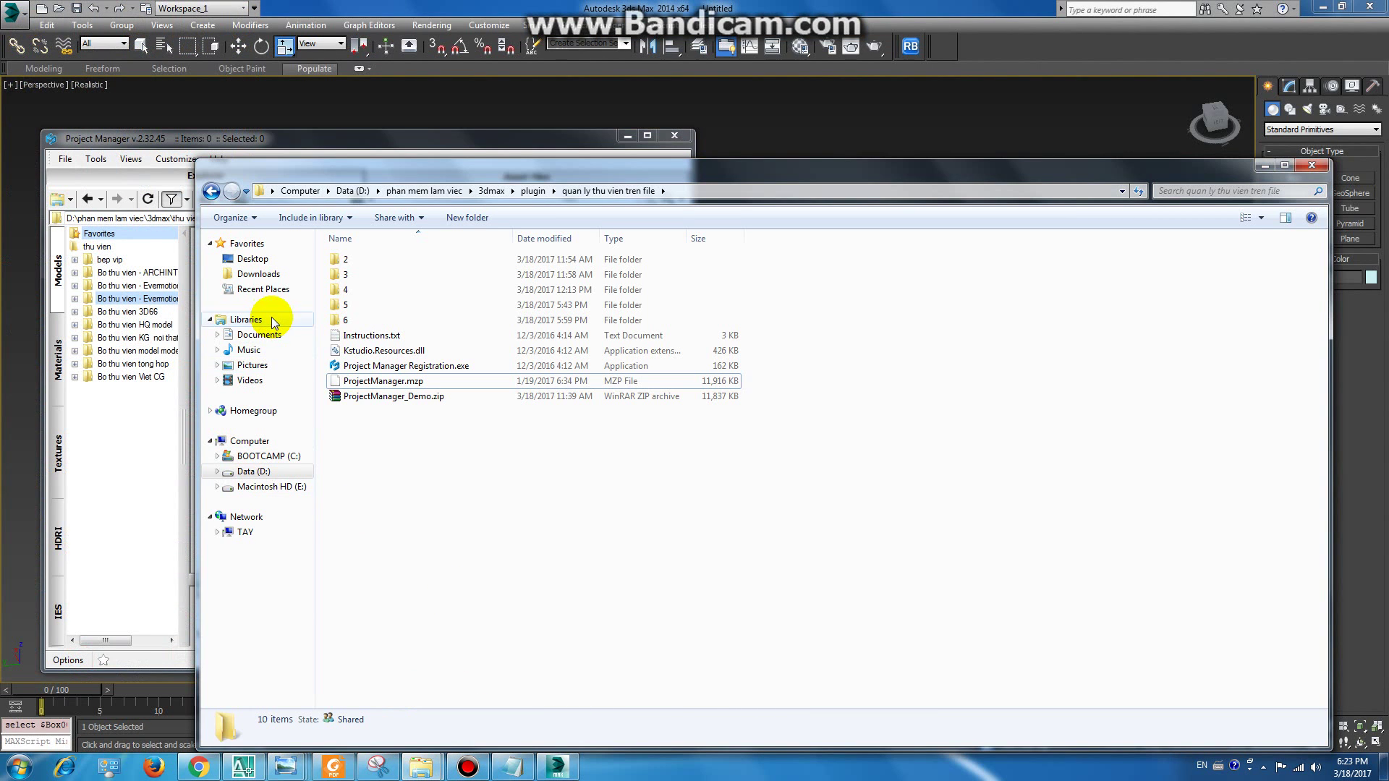
{"action": "left_click", "coordinate": [1311, 168]}
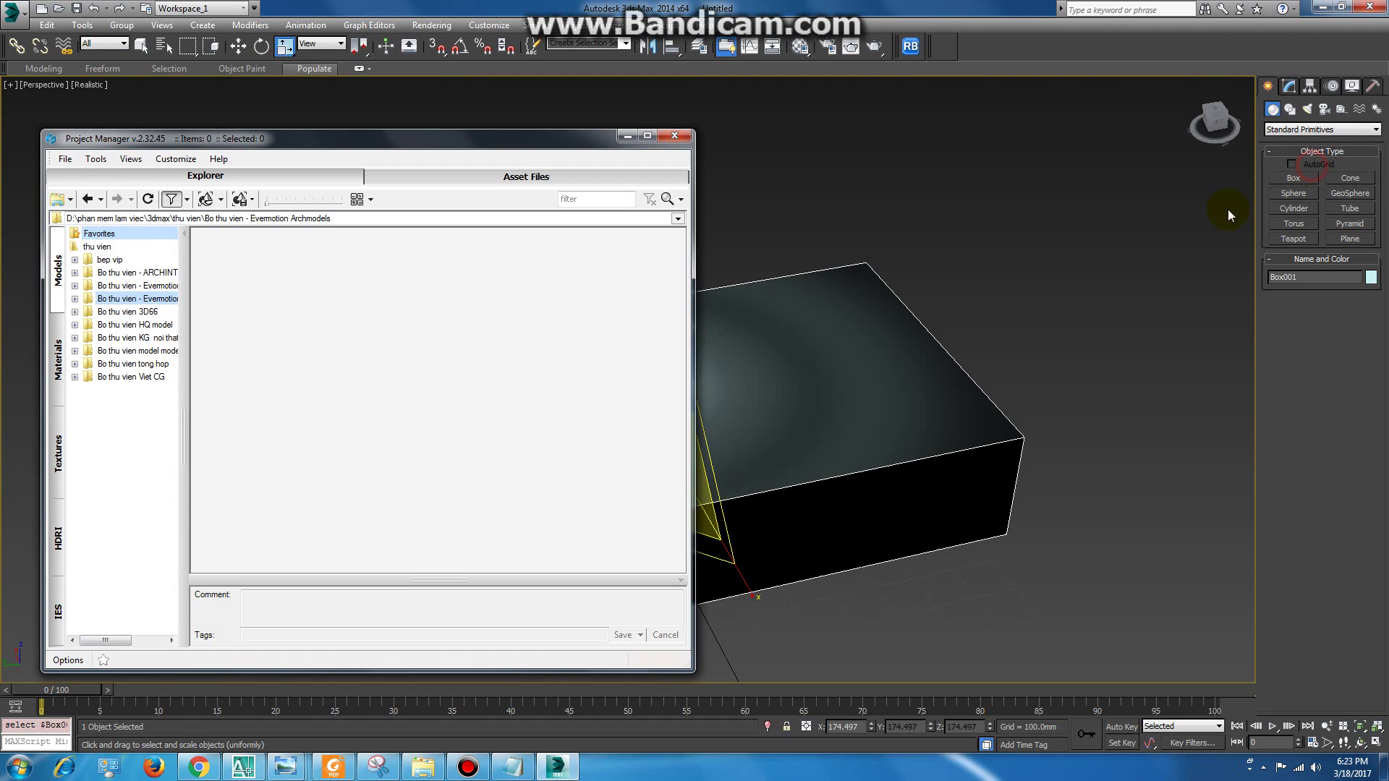
{"action": "left_click", "coordinate": [416, 767]}
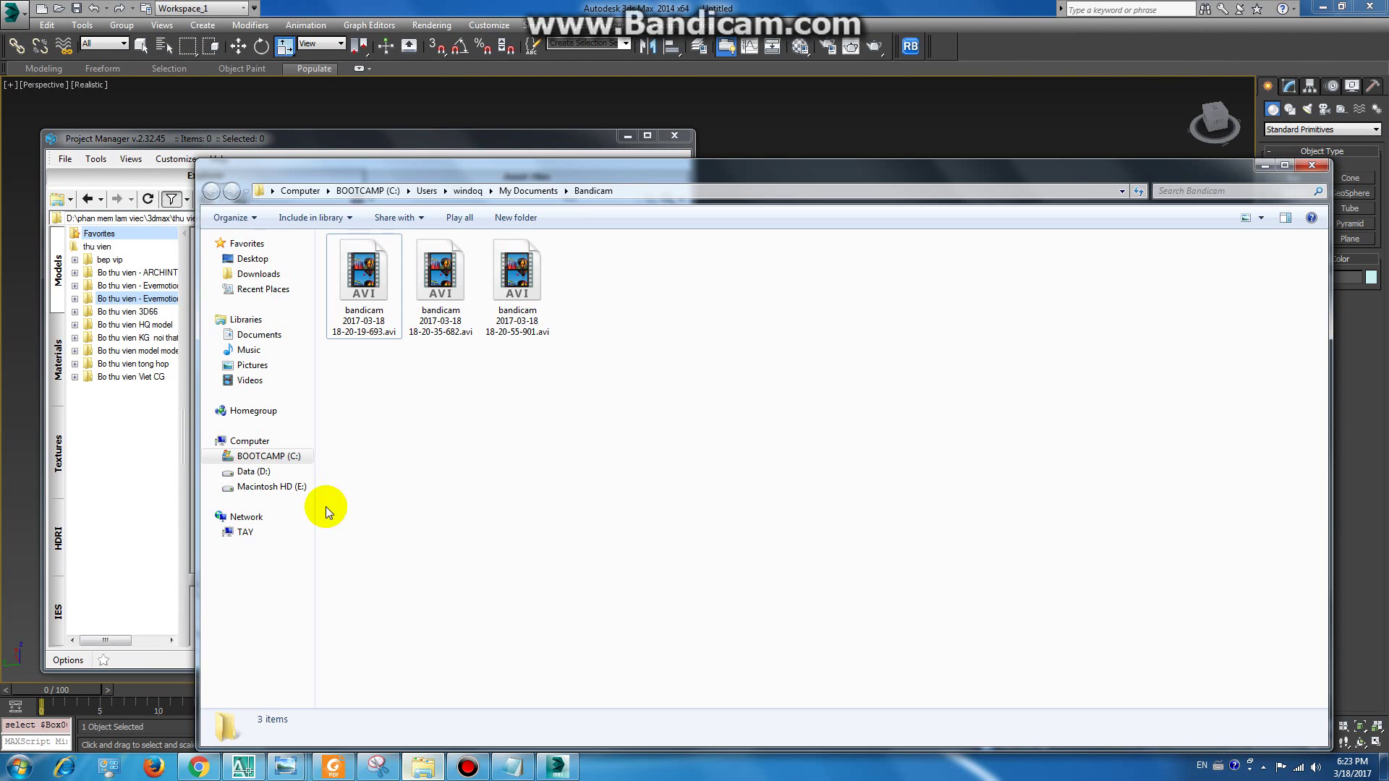
{"action": "left_click", "coordinate": [249, 349]}
{"action": "left_click", "coordinate": [254, 471]}
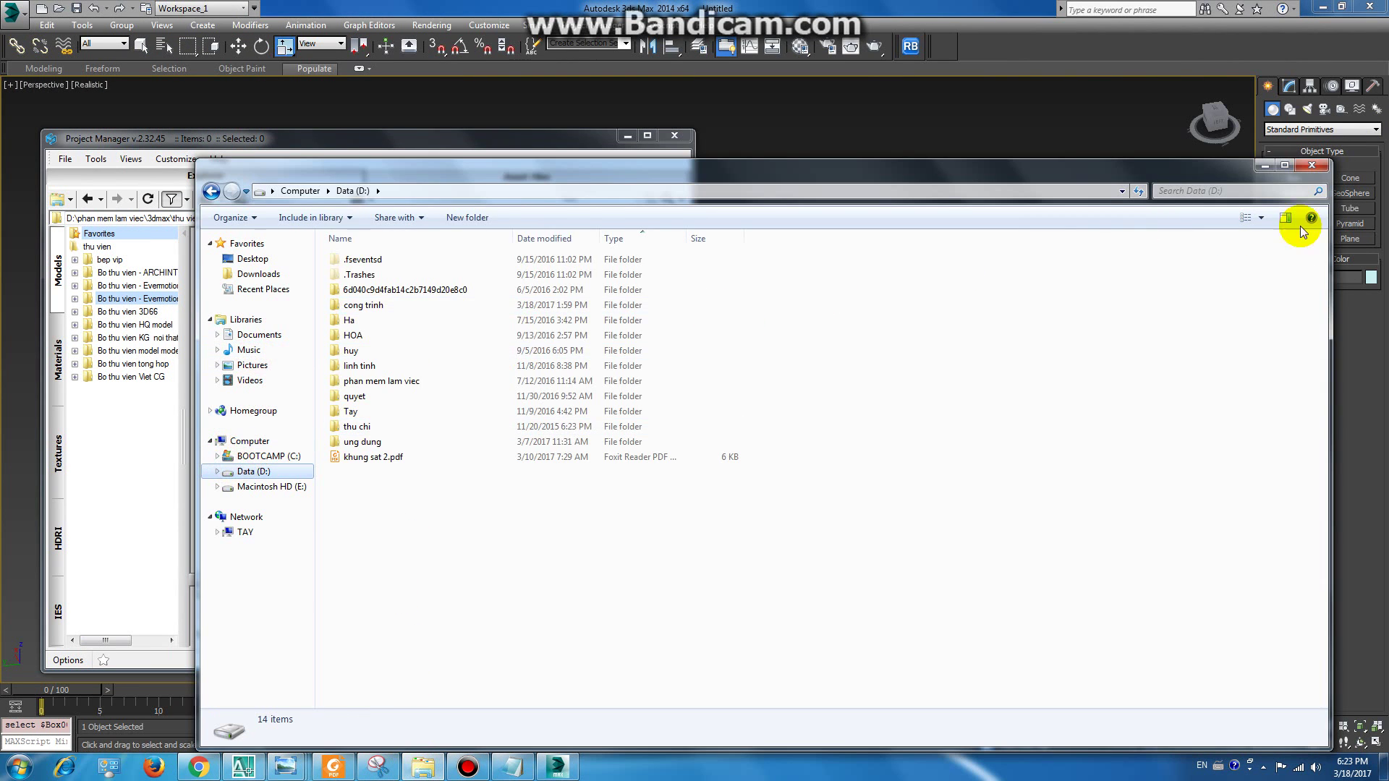
{"action": "left_click", "coordinate": [1285, 166]}
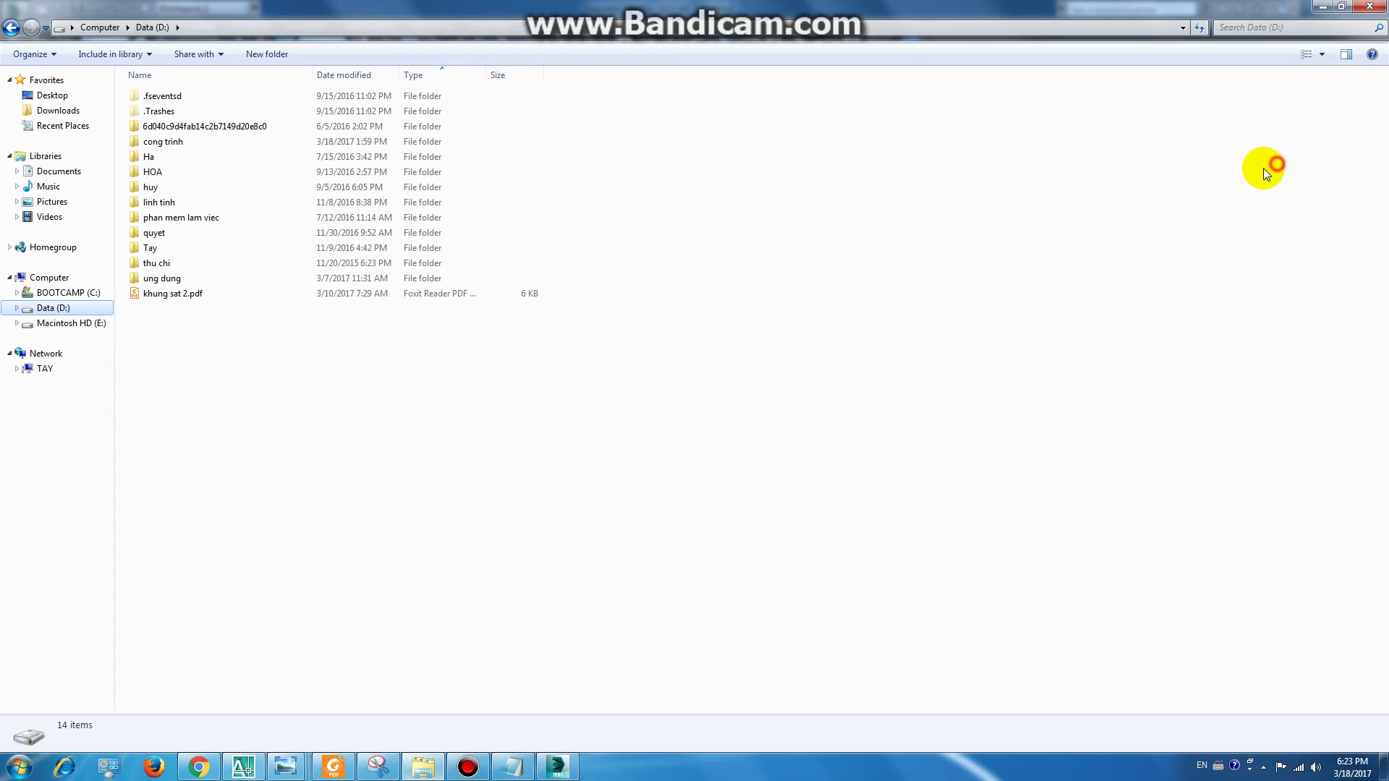
{"action": "left_click", "coordinate": [1343, 9]}
{"action": "left_click_drag", "start_coordinate": [605, 171], "coordinate": [1267, 230]}
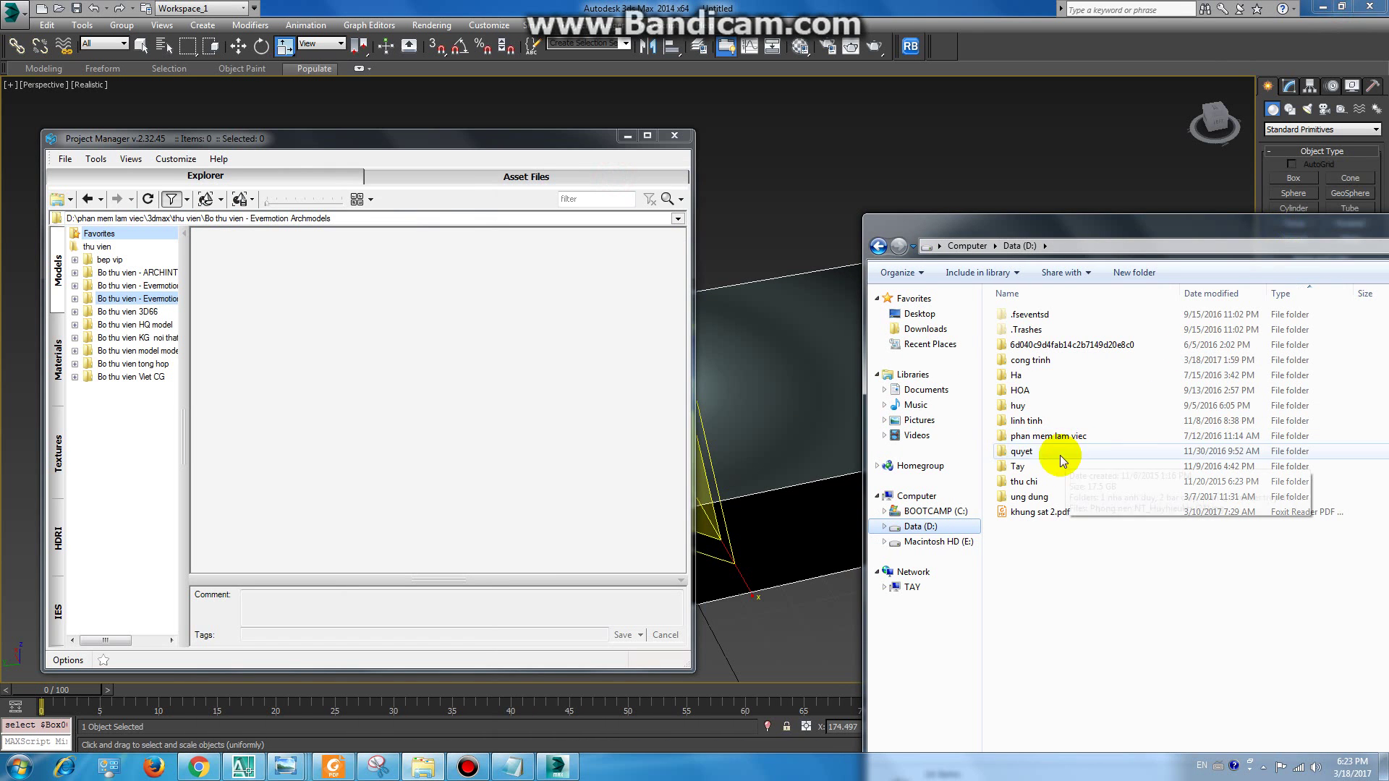
- Navigate into phan mem lam viec > 3dmax, peeking inside the thu vien folder
{"action": "double_click", "coordinate": [1033, 467]}
{"action": "left_click", "coordinate": [1035, 353]}
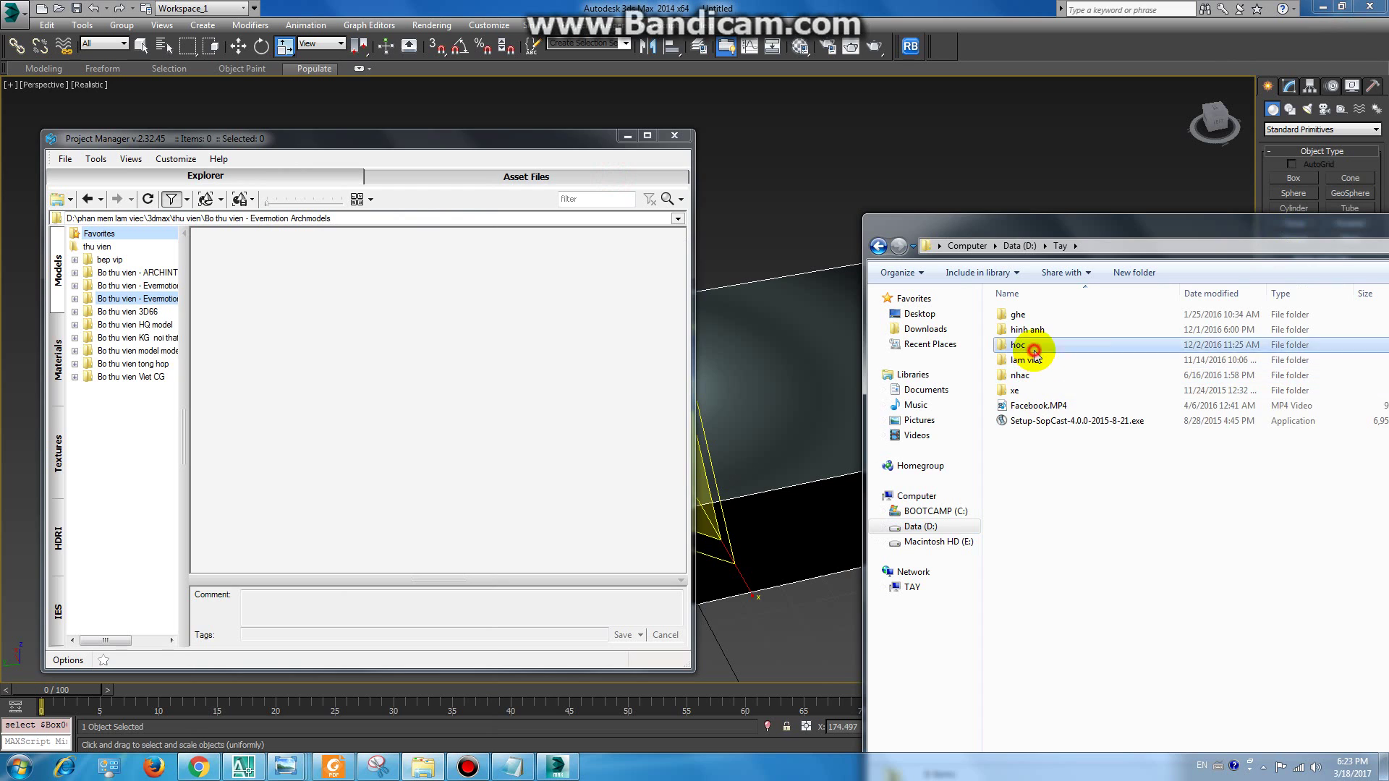
{"action": "double_click", "coordinate": [1035, 353]}
{"action": "double_click", "coordinate": [878, 247]}
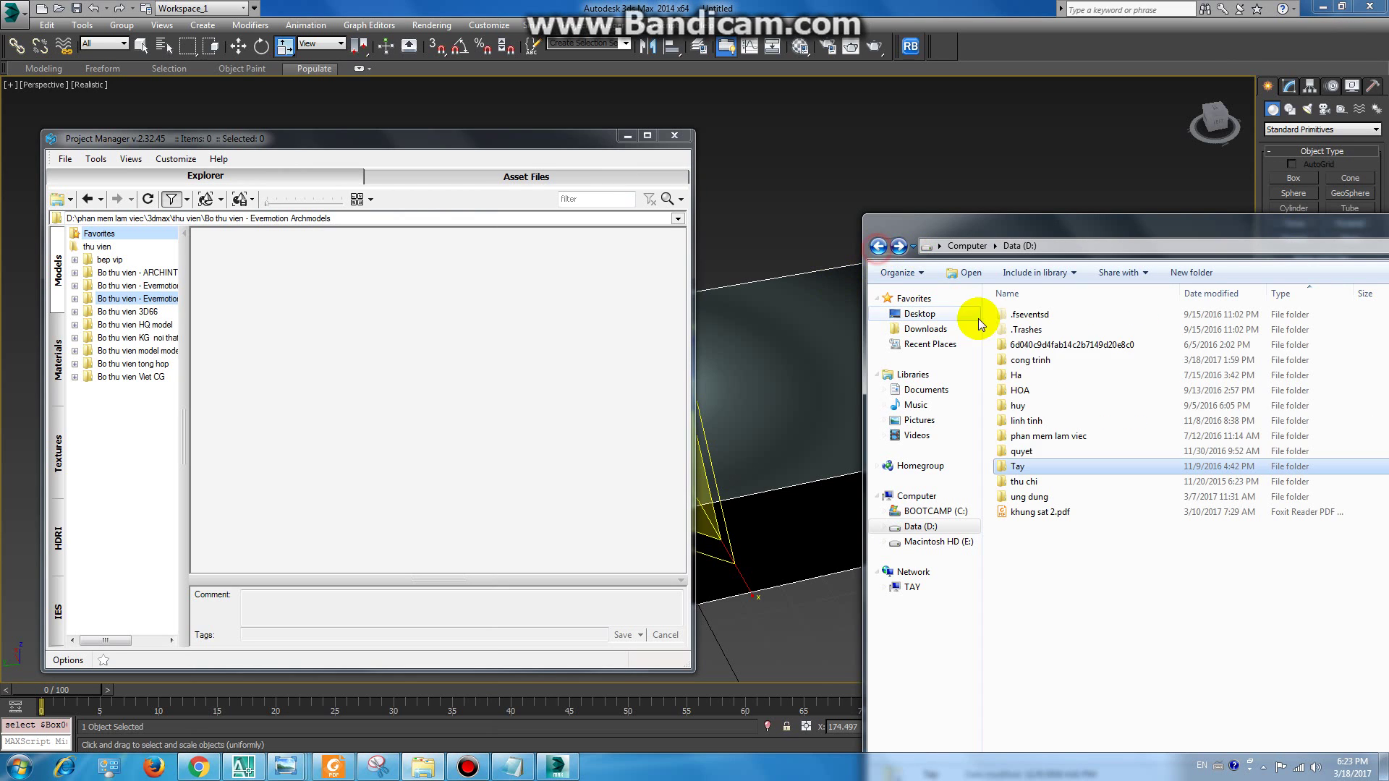
{"action": "double_click", "coordinate": [1045, 437]}
{"action": "double_click", "coordinate": [1013, 434]}
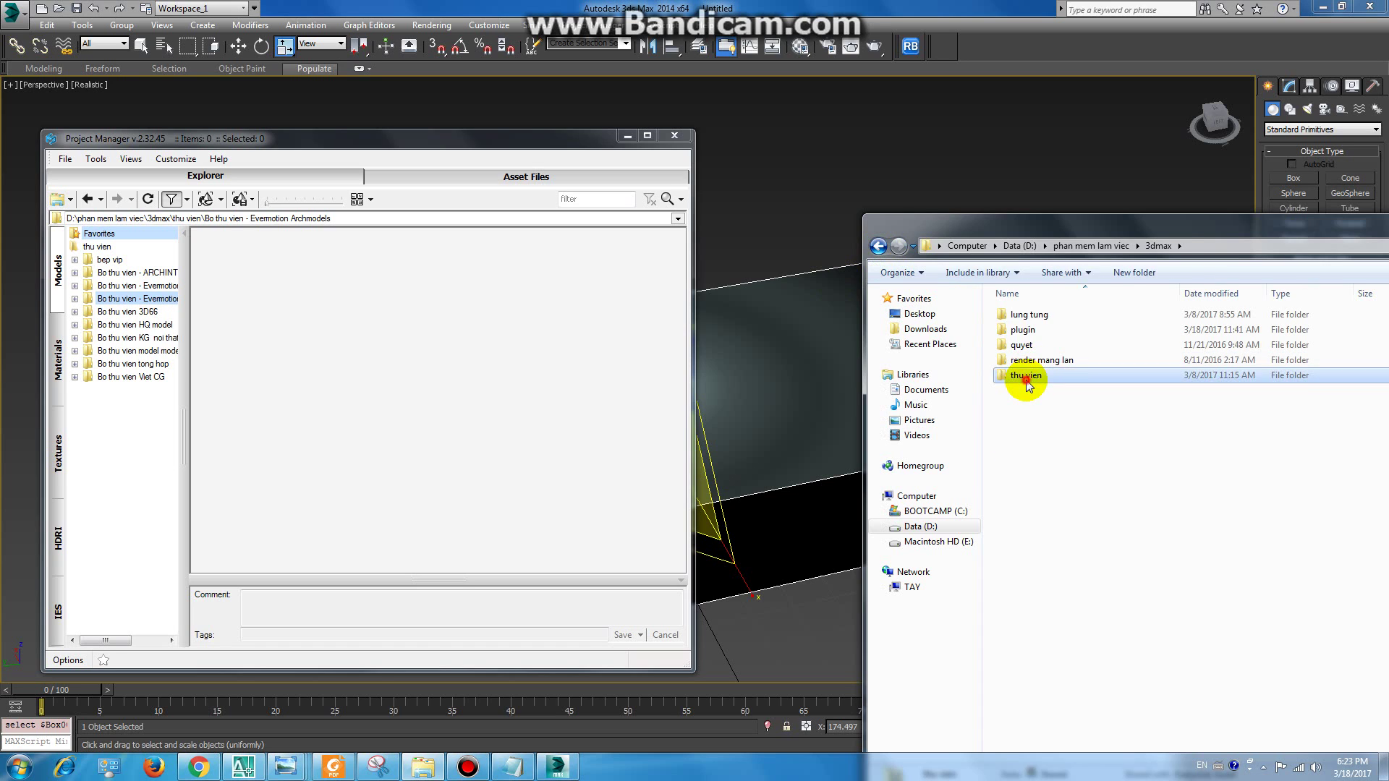
{"action": "double_click", "coordinate": [1033, 374]}
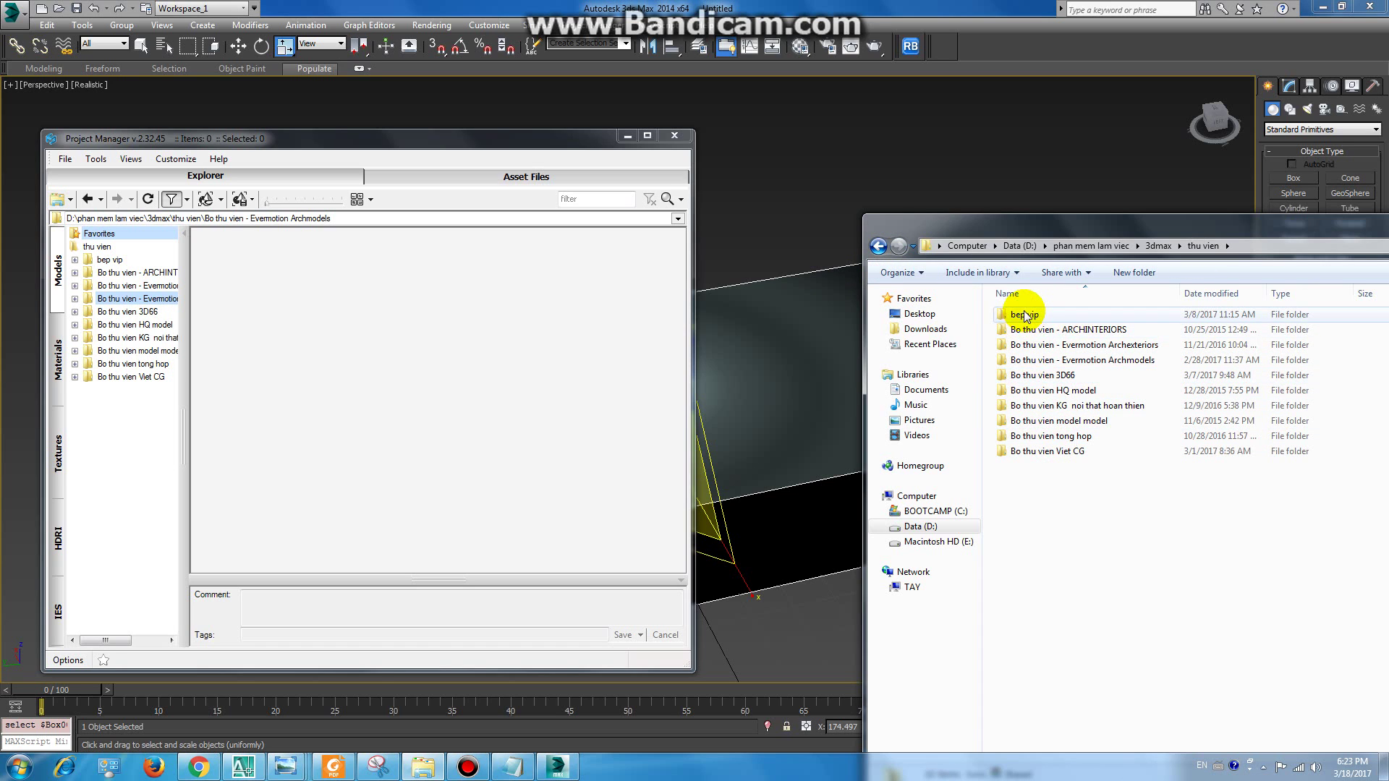
{"action": "left_click", "coordinate": [878, 246]}
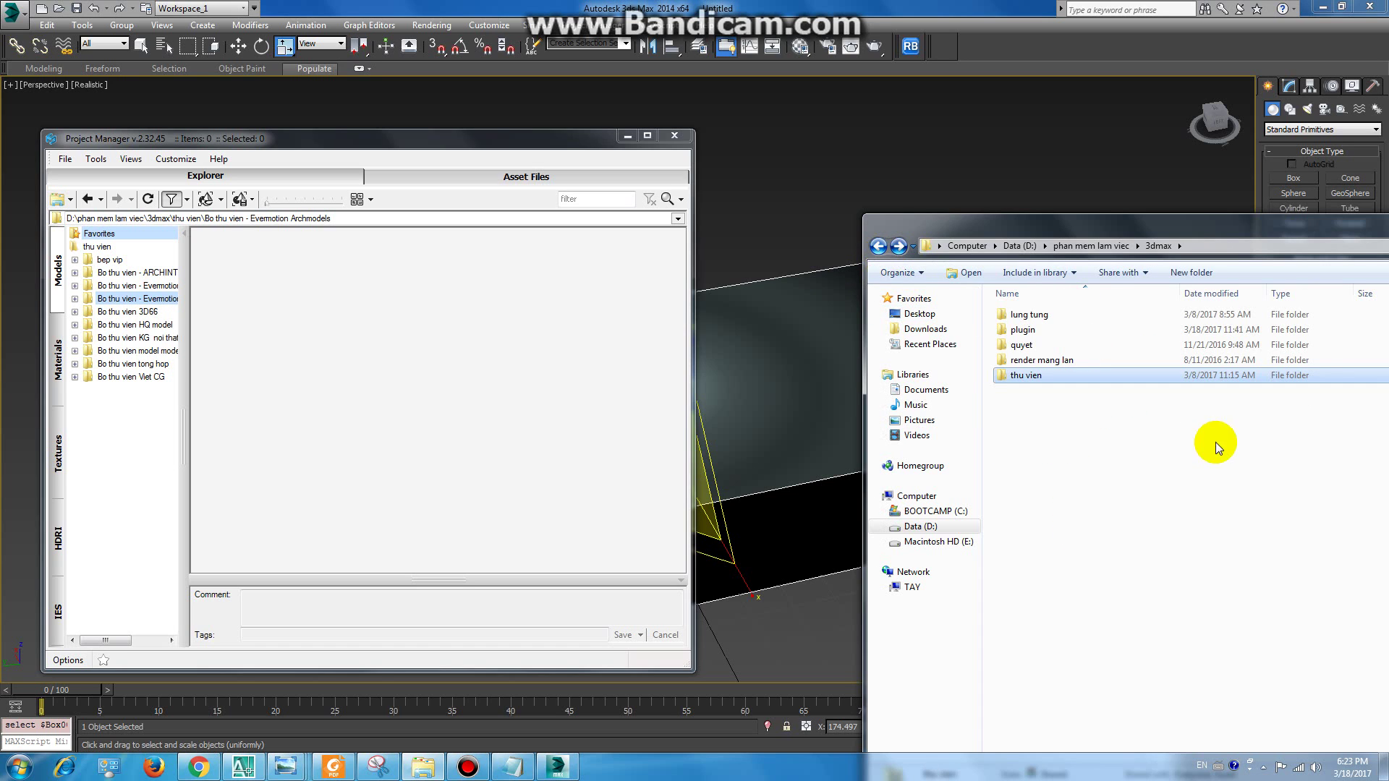
{"action": "double_click", "coordinate": [1045, 376]}
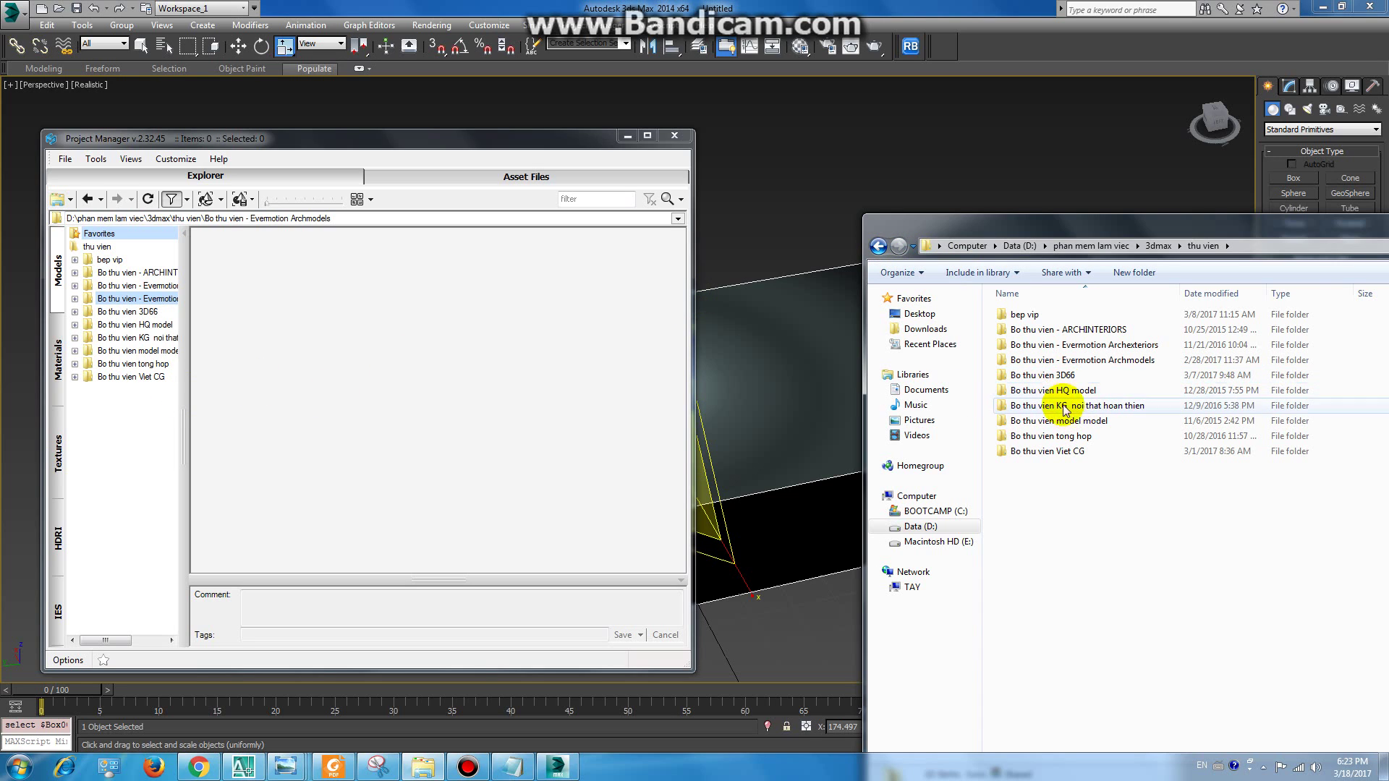
{"action": "left_click", "coordinate": [879, 247]}
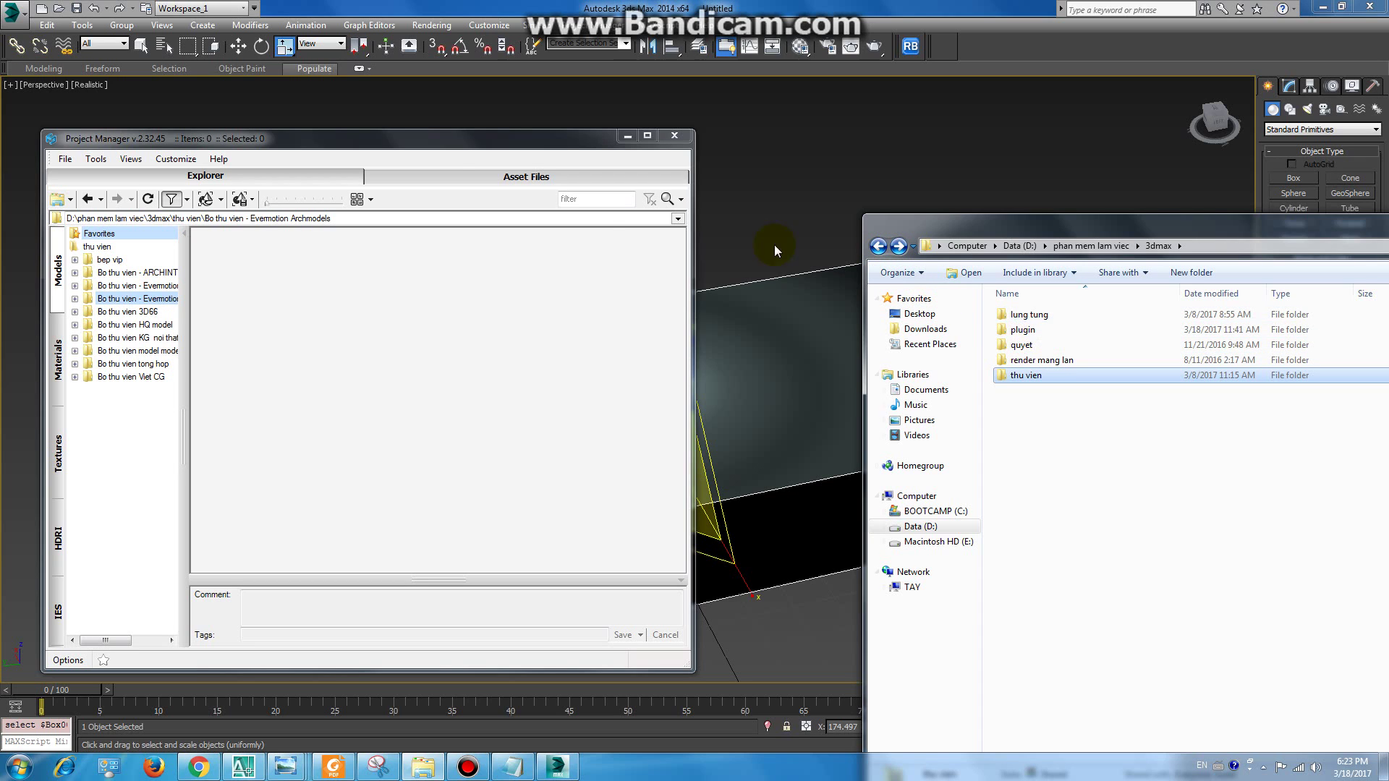
- Drag the 11.max checkered carpet from HQ Vol.3 Carpets > Max2010_Vray into the viewport
{"action": "left_click", "coordinate": [387, 142]}
{"action": "left_click", "coordinate": [75, 272]}
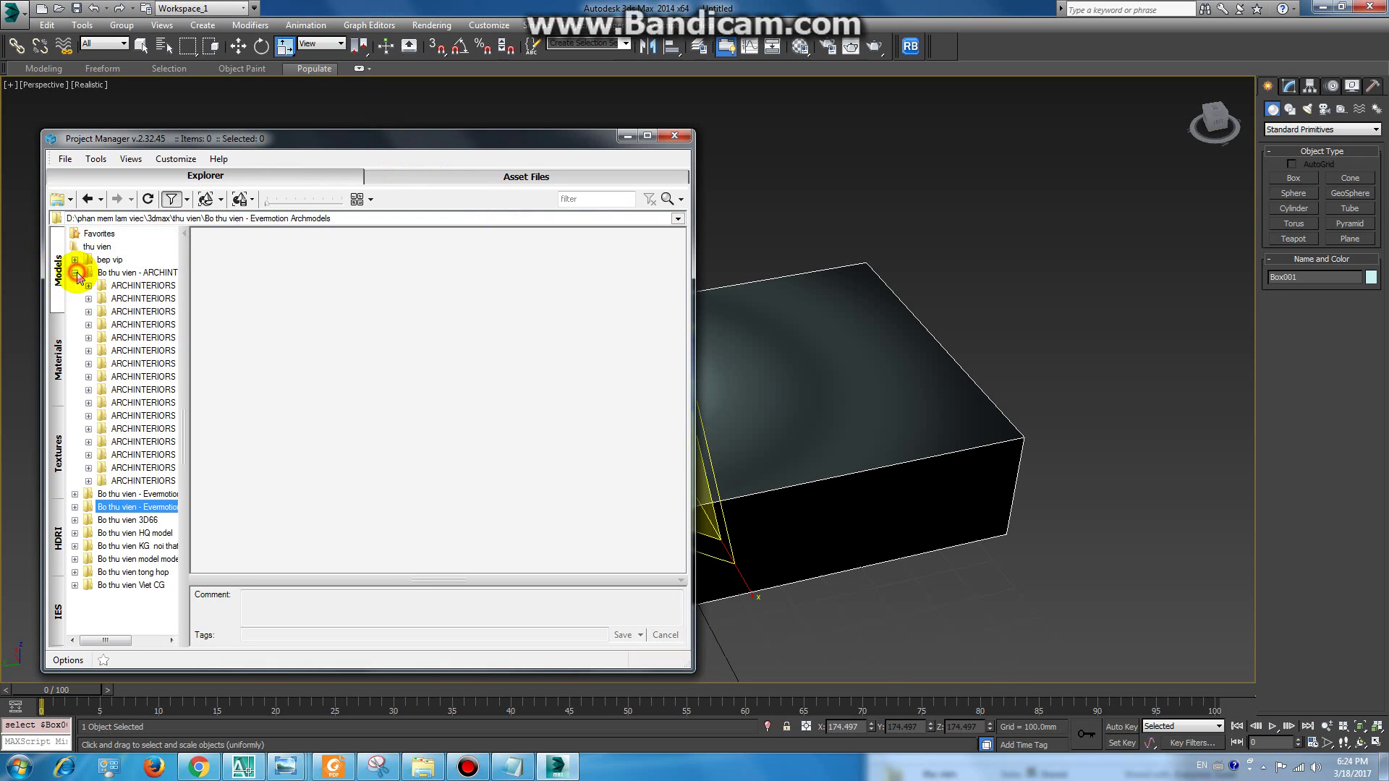
{"action": "double_click", "coordinate": [102, 286]}
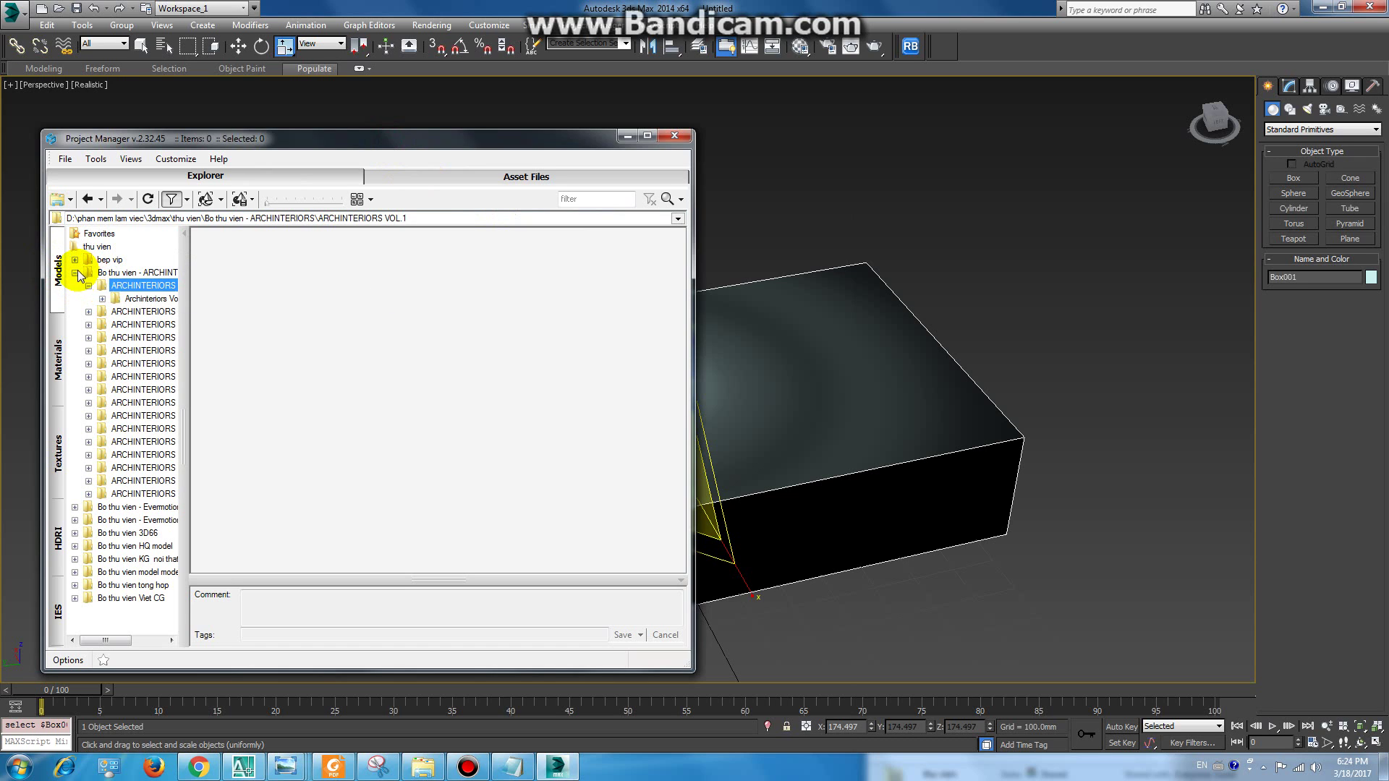
{"action": "left_click", "coordinate": [76, 273]}
{"action": "left_click", "coordinate": [75, 337]}
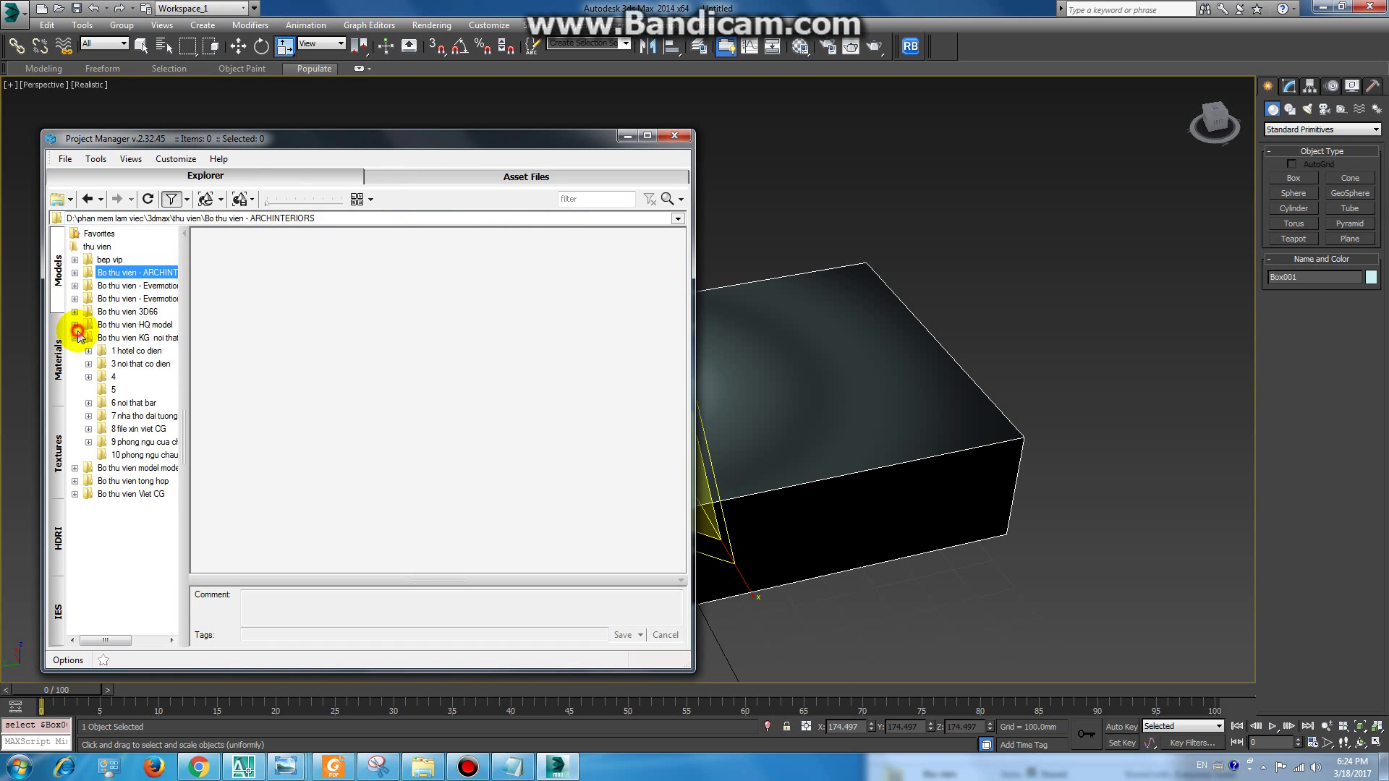
{"action": "left_click", "coordinate": [75, 351]}
{"action": "double_click", "coordinate": [141, 337]}
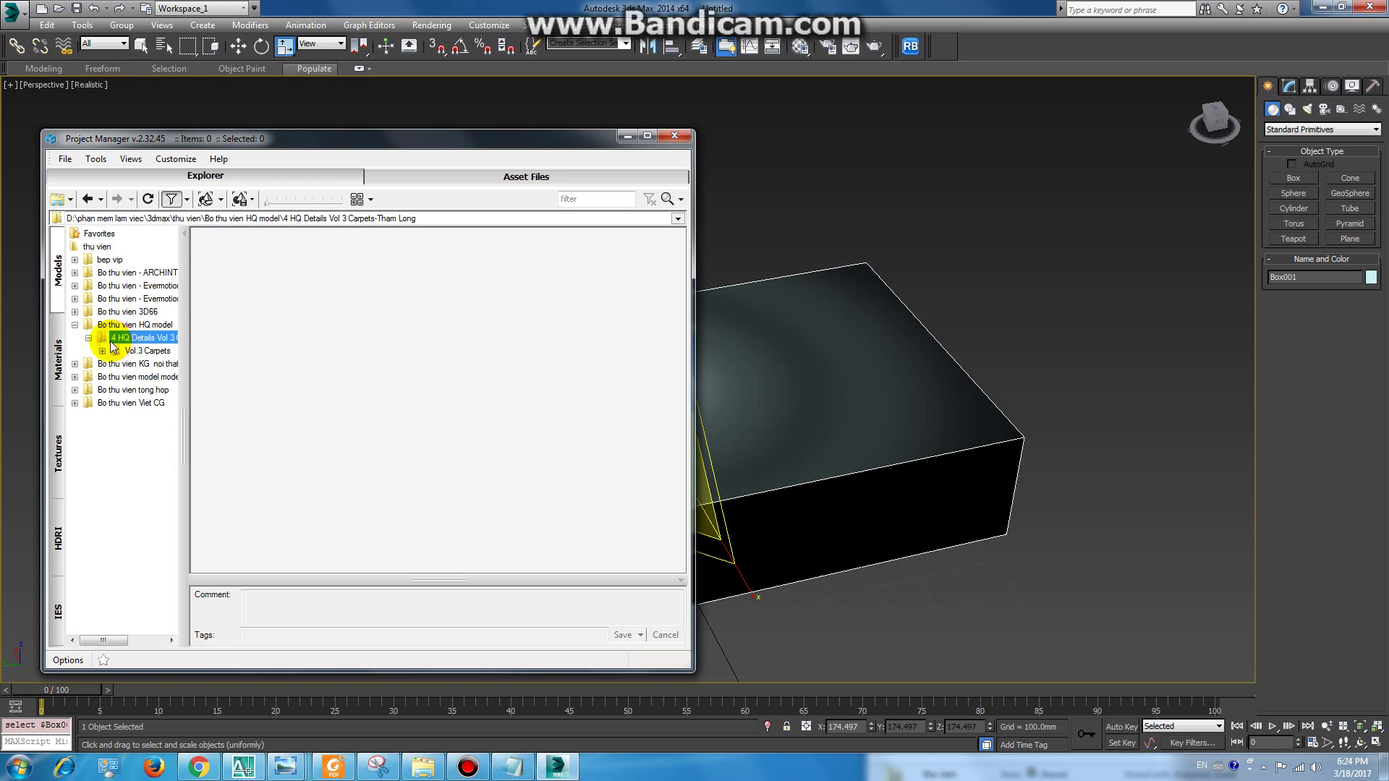
{"action": "left_click", "coordinate": [152, 376]}
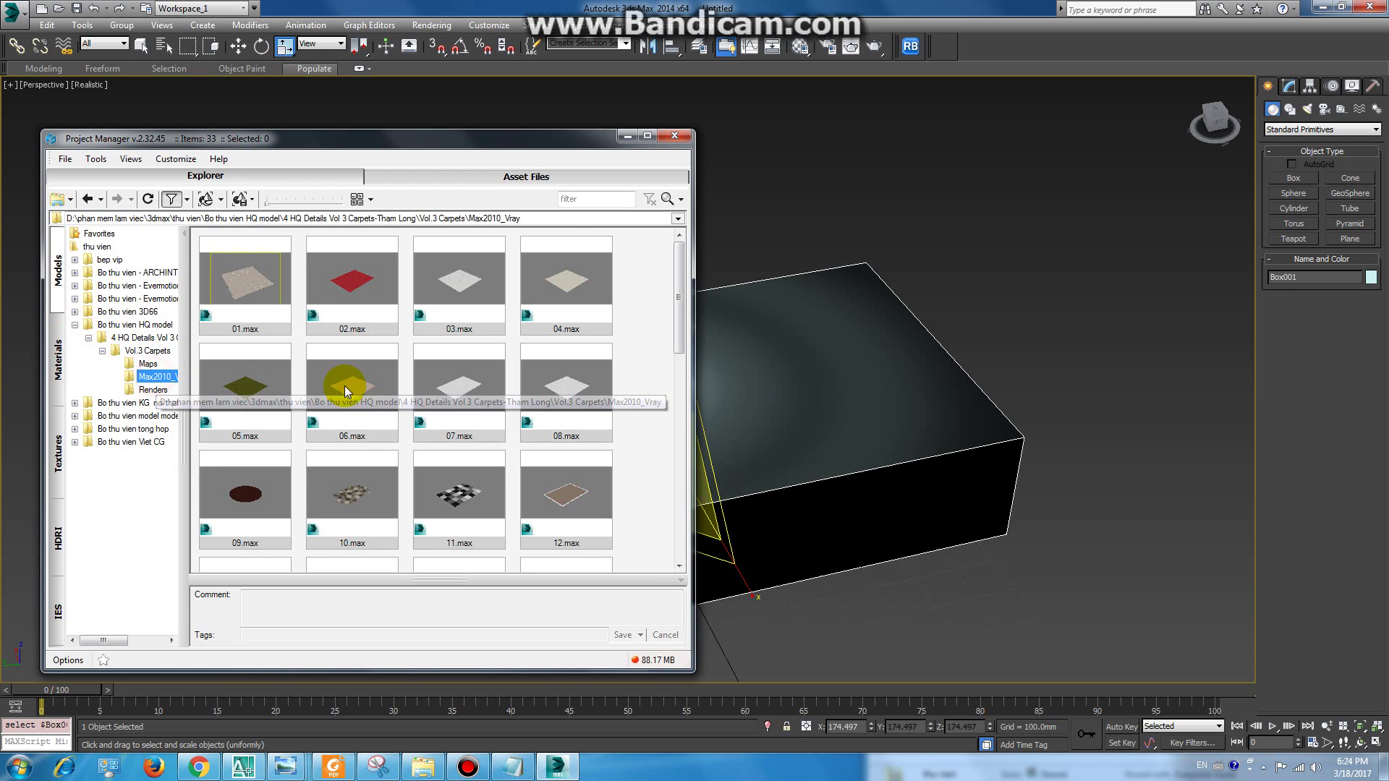
{"action": "left_click", "coordinate": [469, 486]}
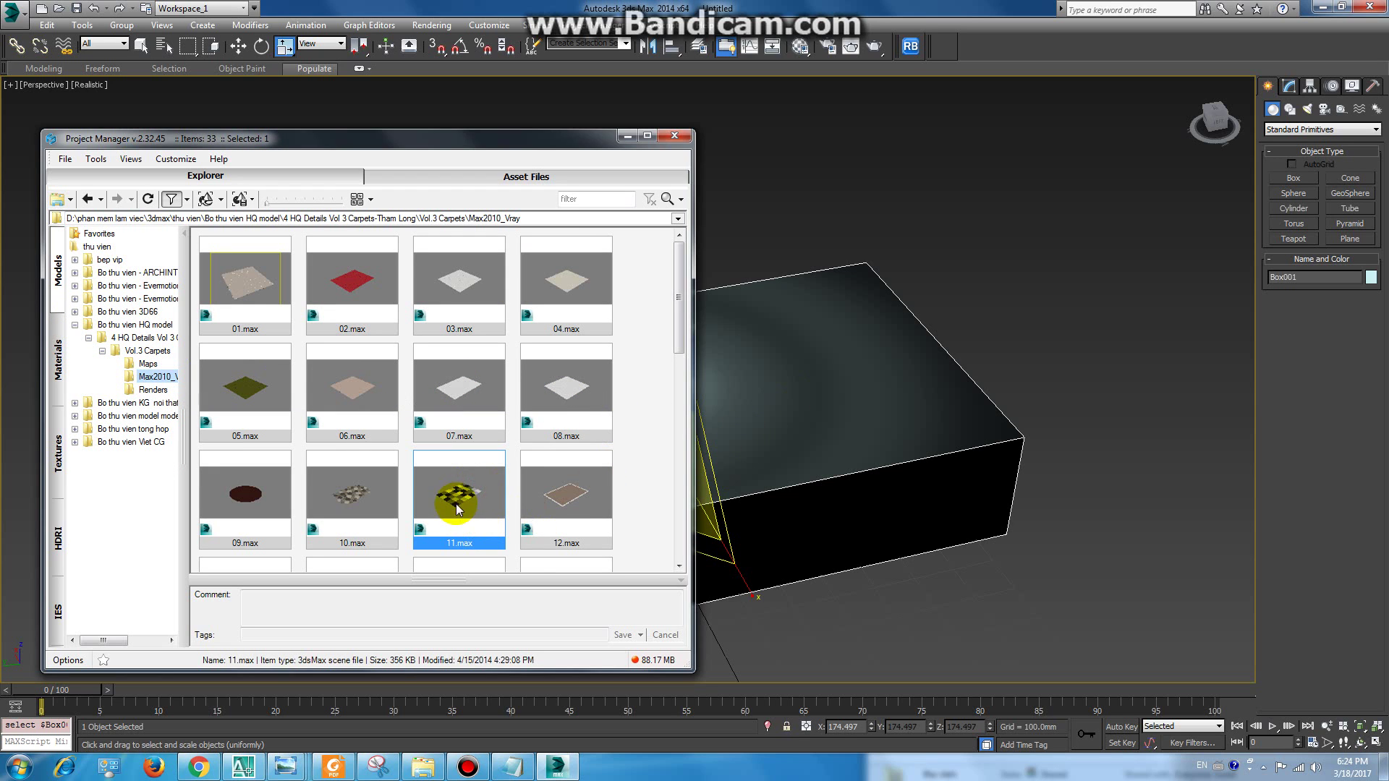
{"action": "left_click_drag", "start_coordinate": [457, 503], "coordinate": [800, 426]}
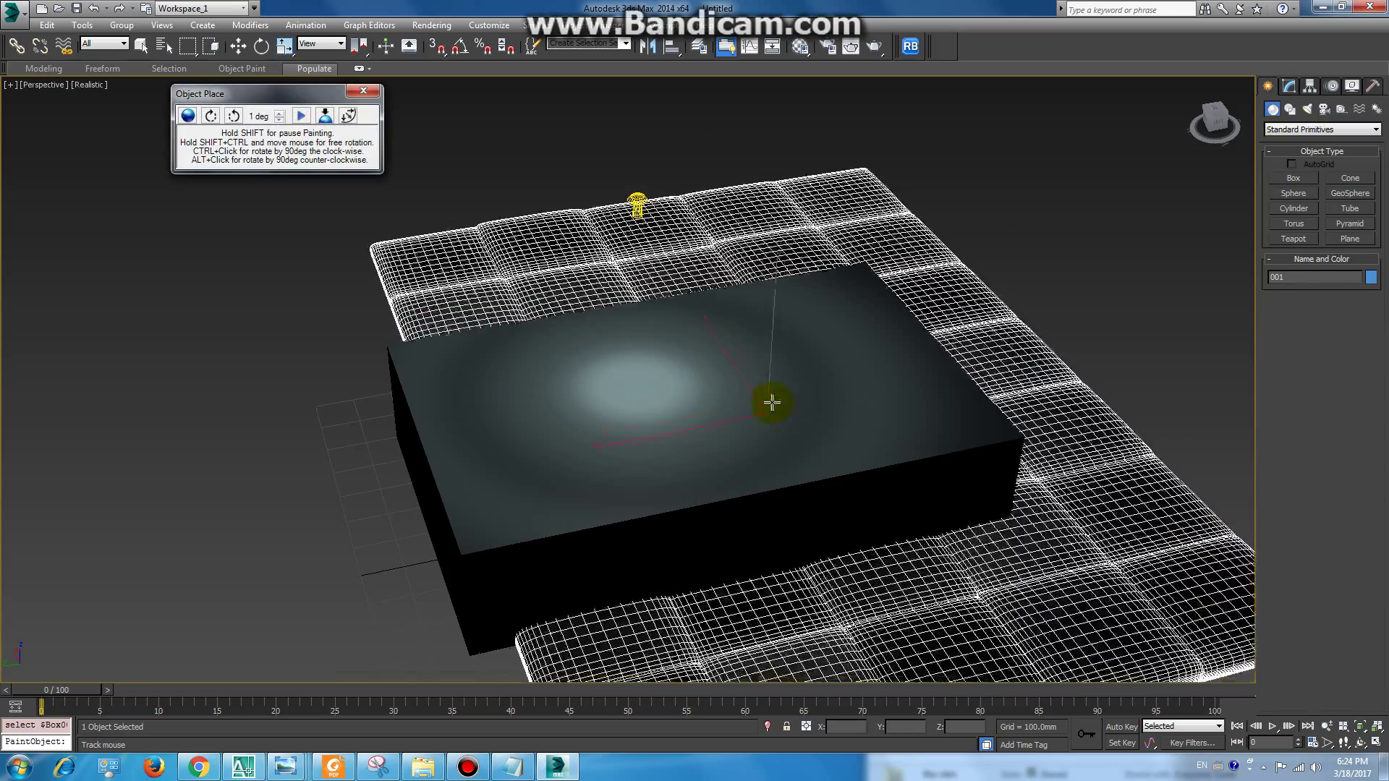
- Finish placing the carpet and delete the omni light imported with it
{"action": "right_click", "coordinate": [701, 377]}
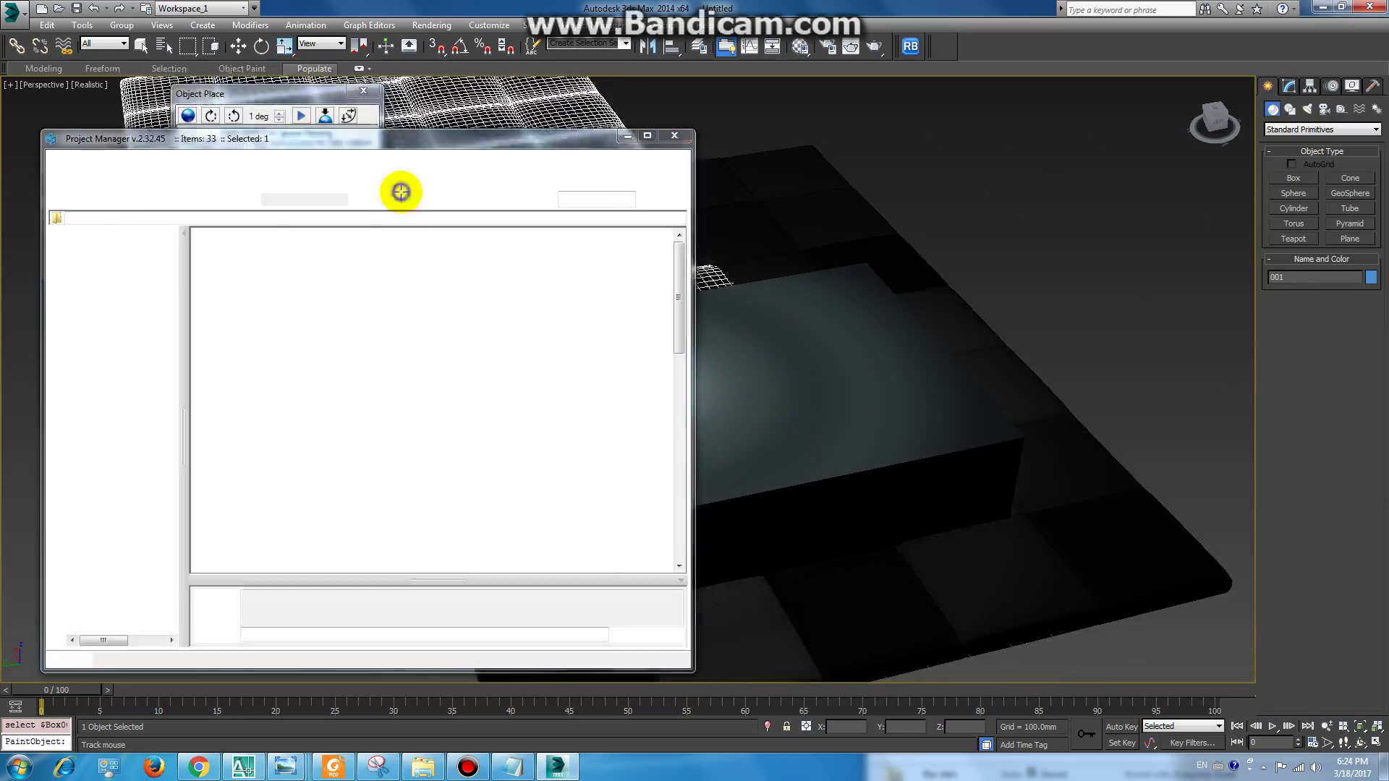
{"action": "left_click", "coordinate": [258, 47]}
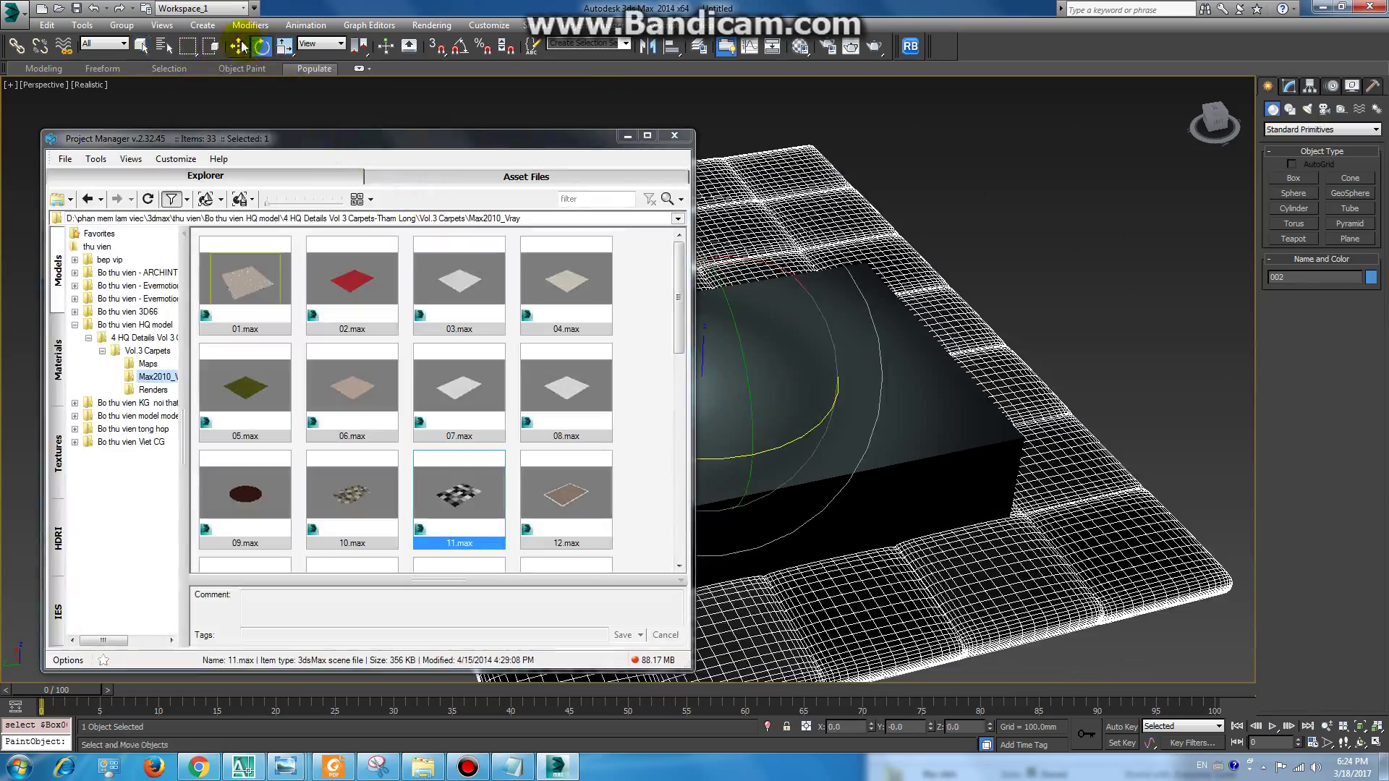
{"action": "left_click", "coordinate": [238, 47]}
{"action": "scroll", "coordinate": [860, 388], "scroll_direction": "down", "scroll_amount": 3}
{"action": "left_click", "coordinate": [836, 304]}
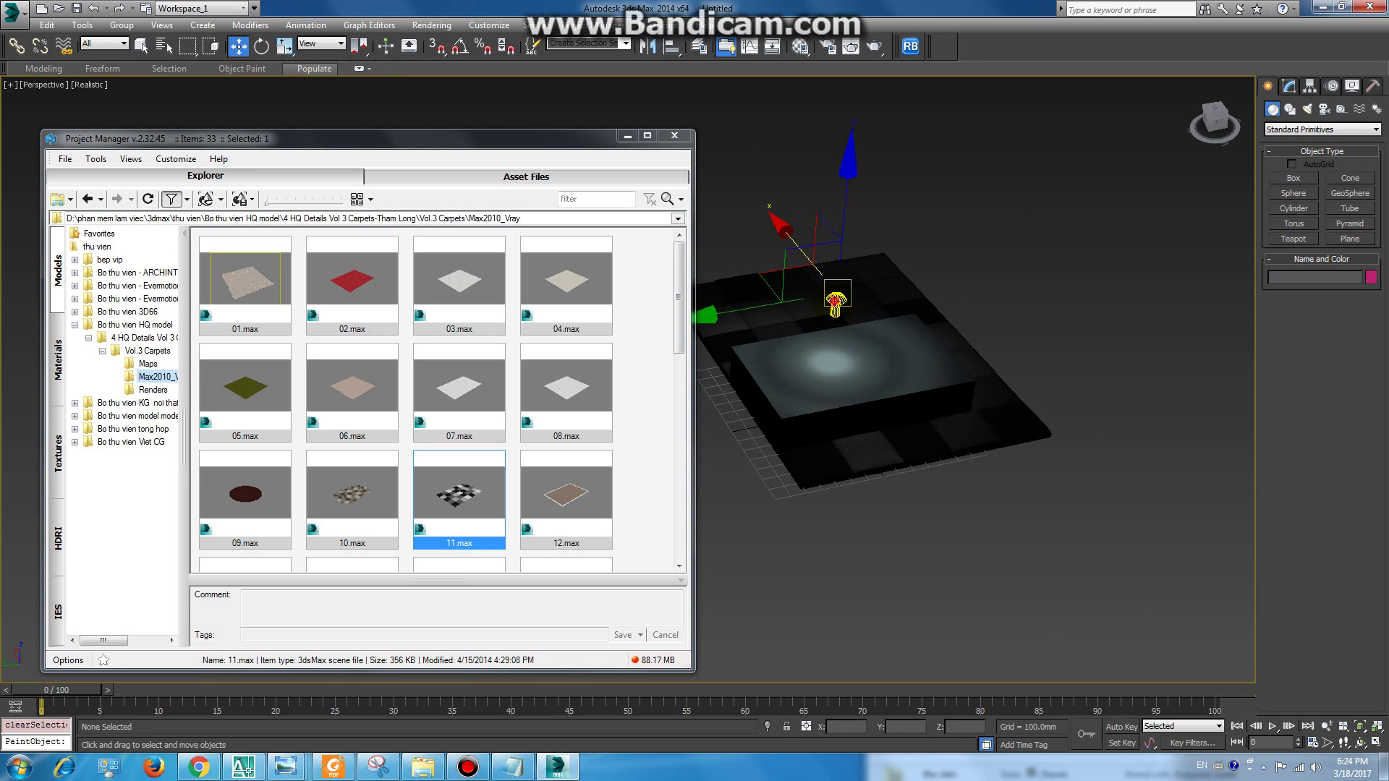
{"action": "key", "text": "Delete"}
- Reposition the carpet under the box and collapse the Bo thu vien HQ model library
{"action": "scroll", "coordinate": [873, 290], "scroll_direction": "down", "scroll_amount": 3}
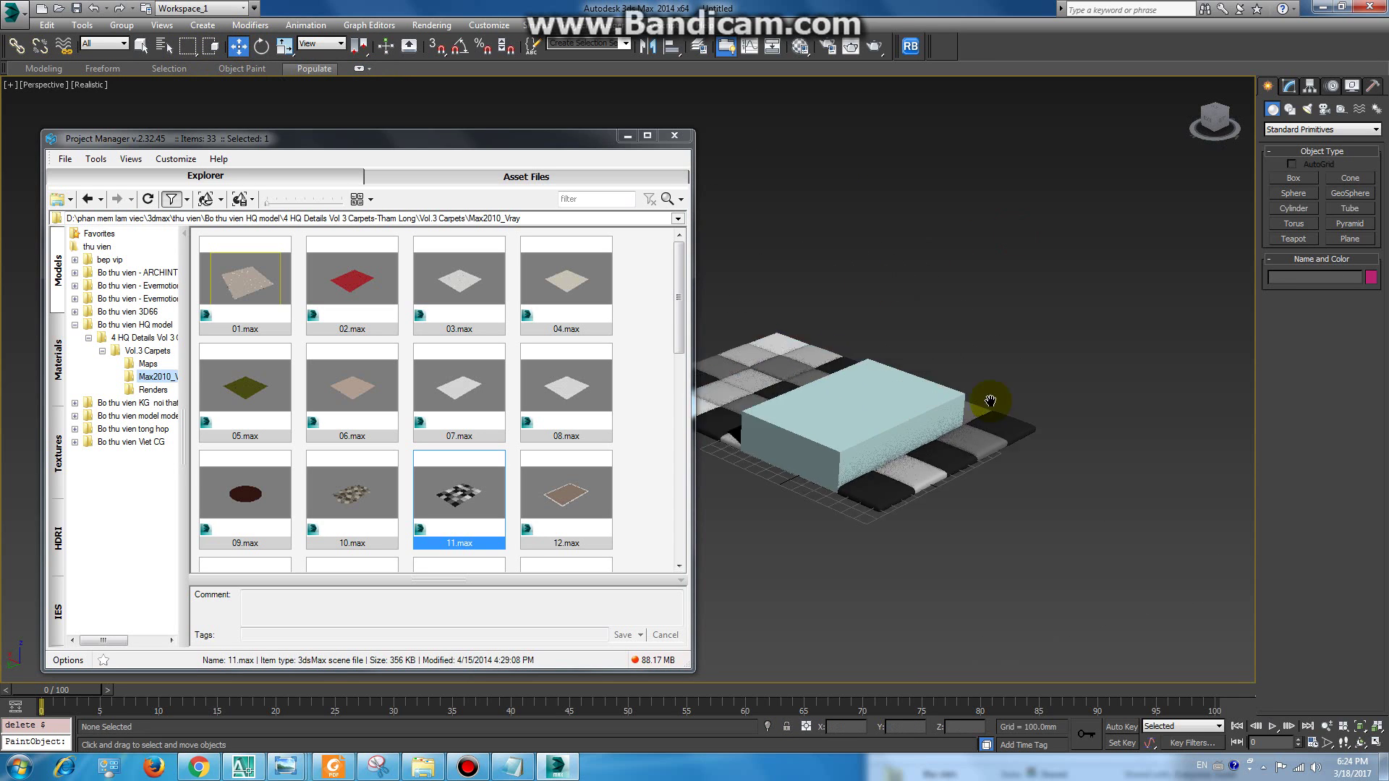
{"action": "left_click", "coordinate": [971, 388]}
{"action": "mouse_move", "coordinate": [971, 388]}
{"action": "left_mouse_down"}
{"action": "mouse_move", "coordinate": [992, 281]}
{"action": "mouse_move", "coordinate": [979, 308]}
{"action": "left_mouse_up"}
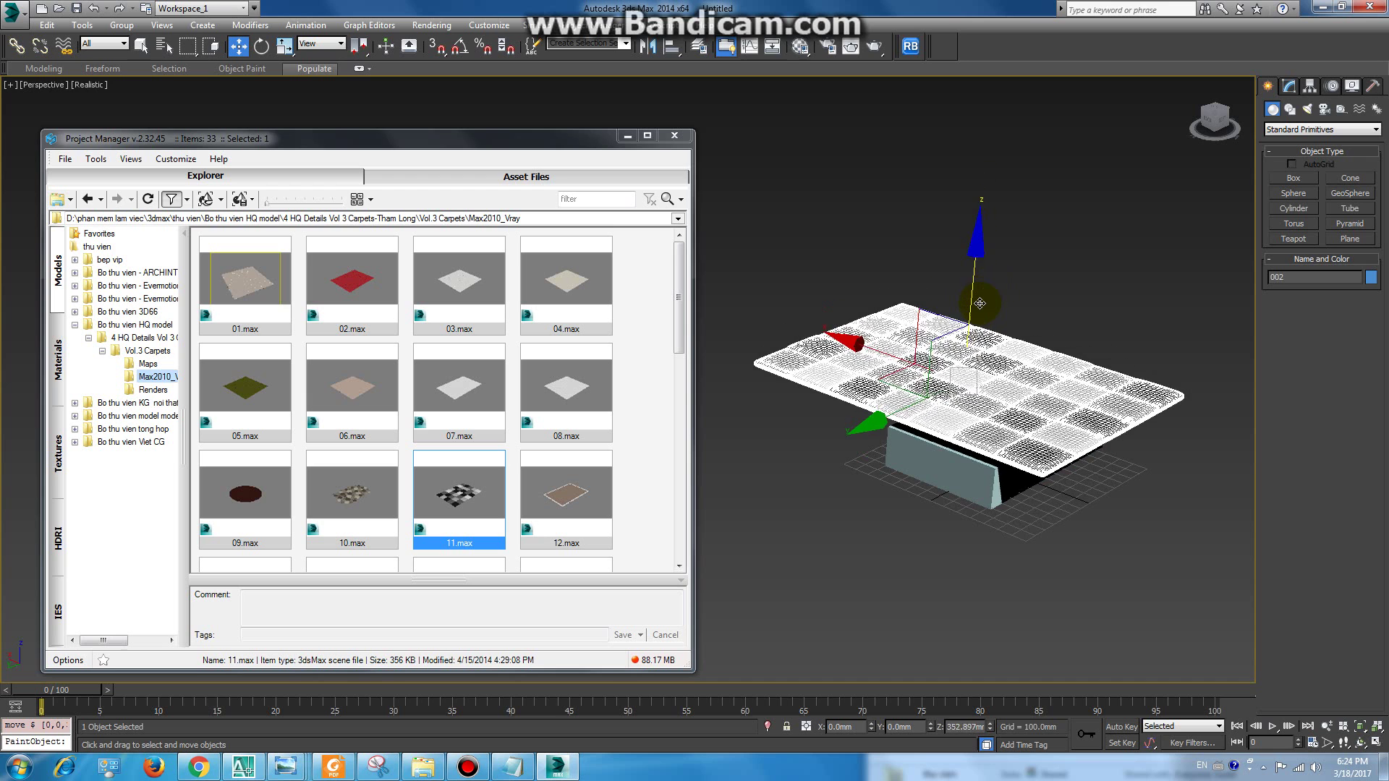
{"action": "left_click", "coordinate": [1039, 353]}
{"action": "mouse_move", "coordinate": [1039, 354]}
{"action": "middle_mouse_down"}
{"action": "mouse_move", "coordinate": [1054, 440]}
{"action": "mouse_move", "coordinate": [980, 419]}
{"action": "middle_mouse_up"}
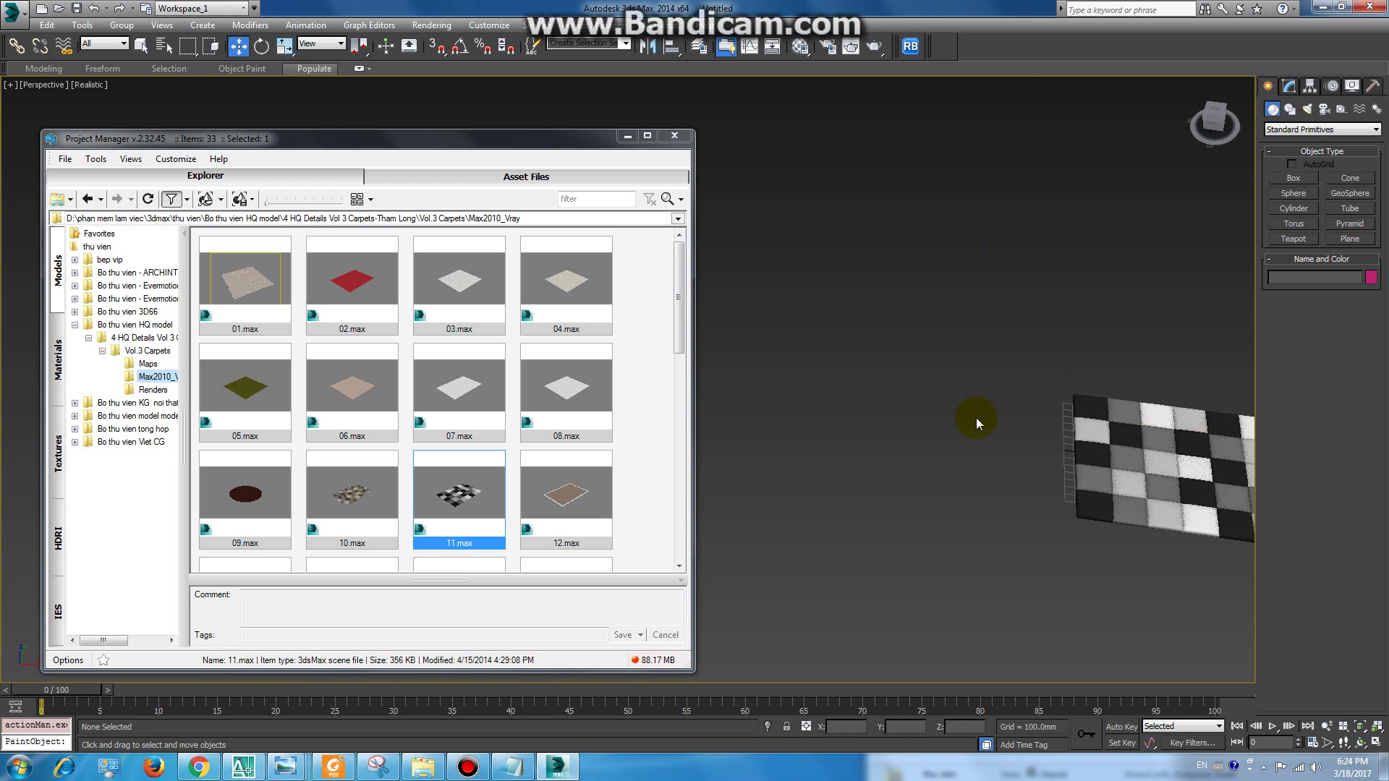
{"action": "double_click", "coordinate": [93, 325]}
- Browse thu vien to model_model_Vol.07_Sofas_Armchairs and drag it into Project Manager's tree
{"action": "left_click", "coordinate": [421, 769]}
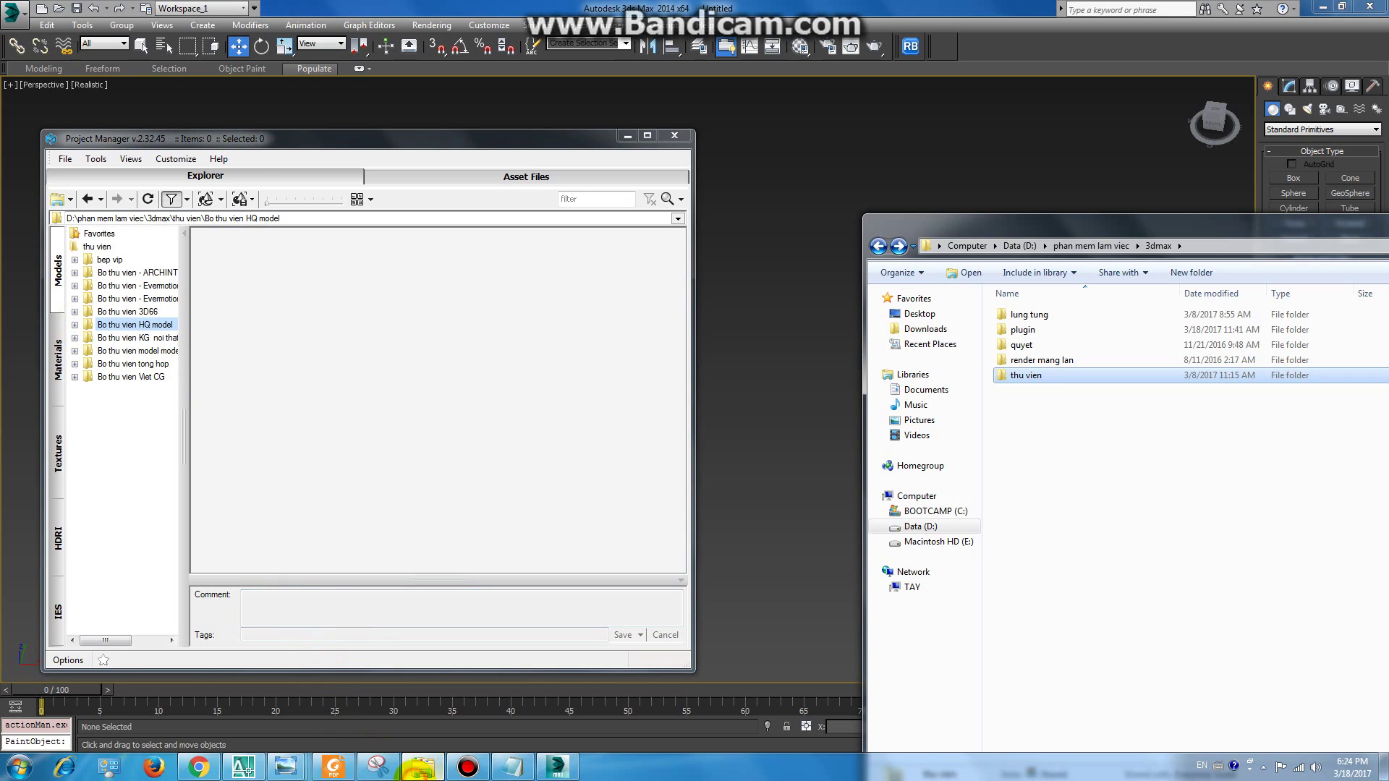
{"action": "double_click", "coordinate": [1026, 375]}
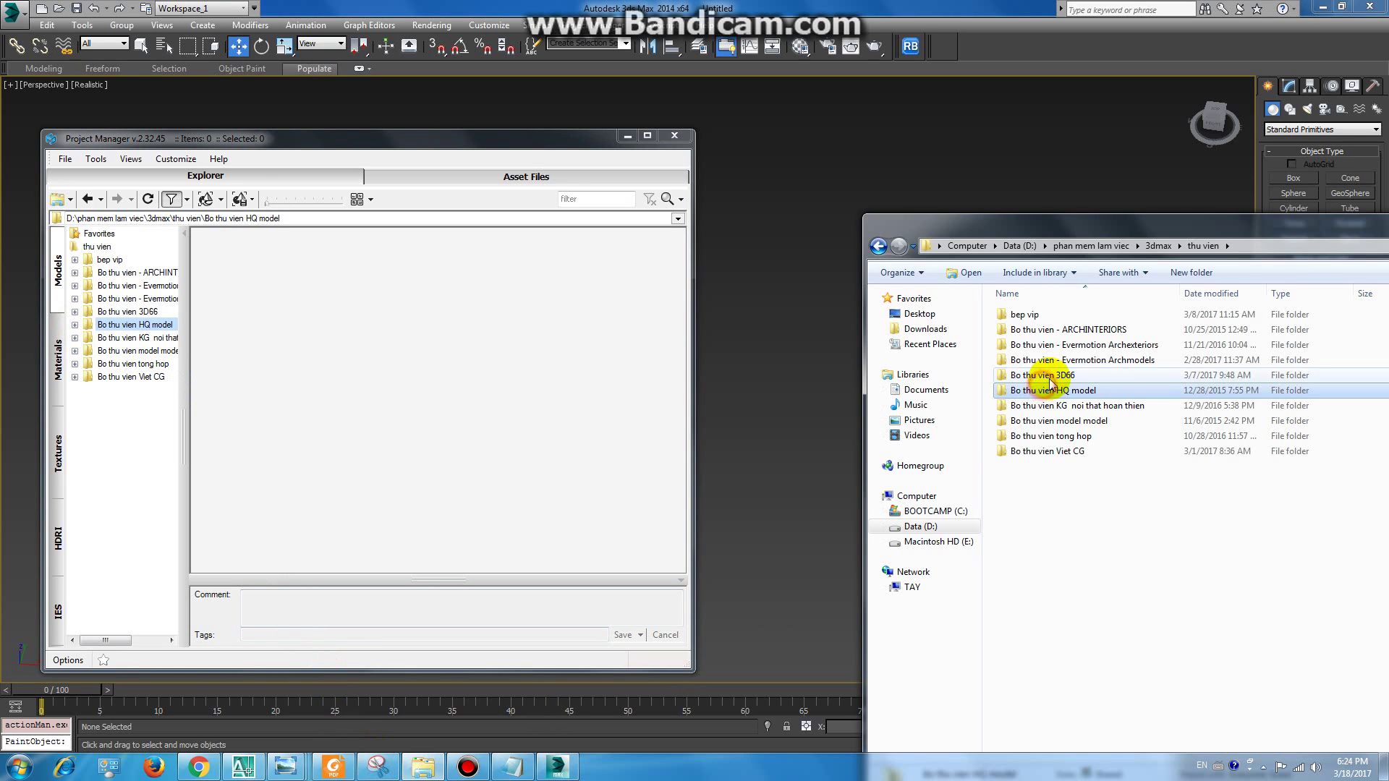
{"action": "double_click", "coordinate": [1042, 421]}
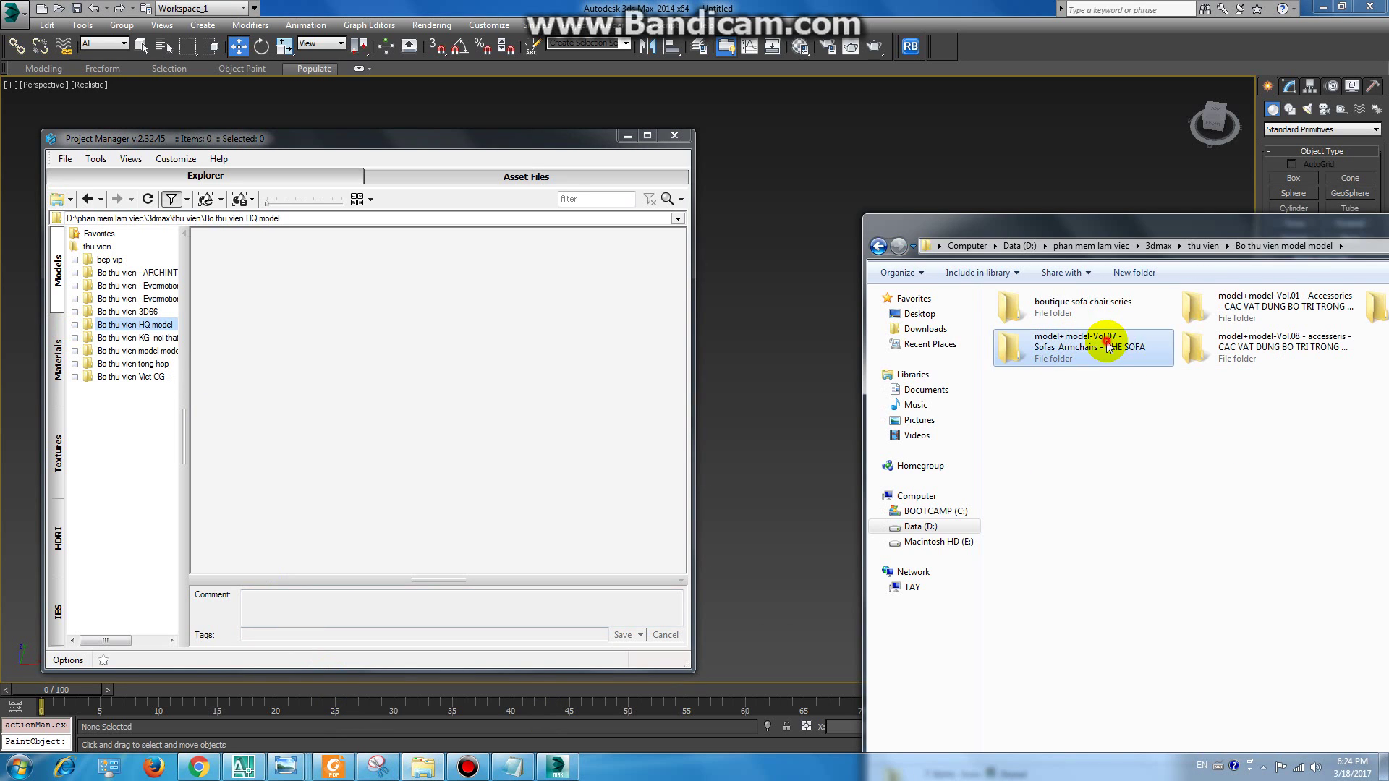
{"action": "double_click", "coordinate": [1072, 349]}
{"action": "double_click", "coordinate": [1053, 315]}
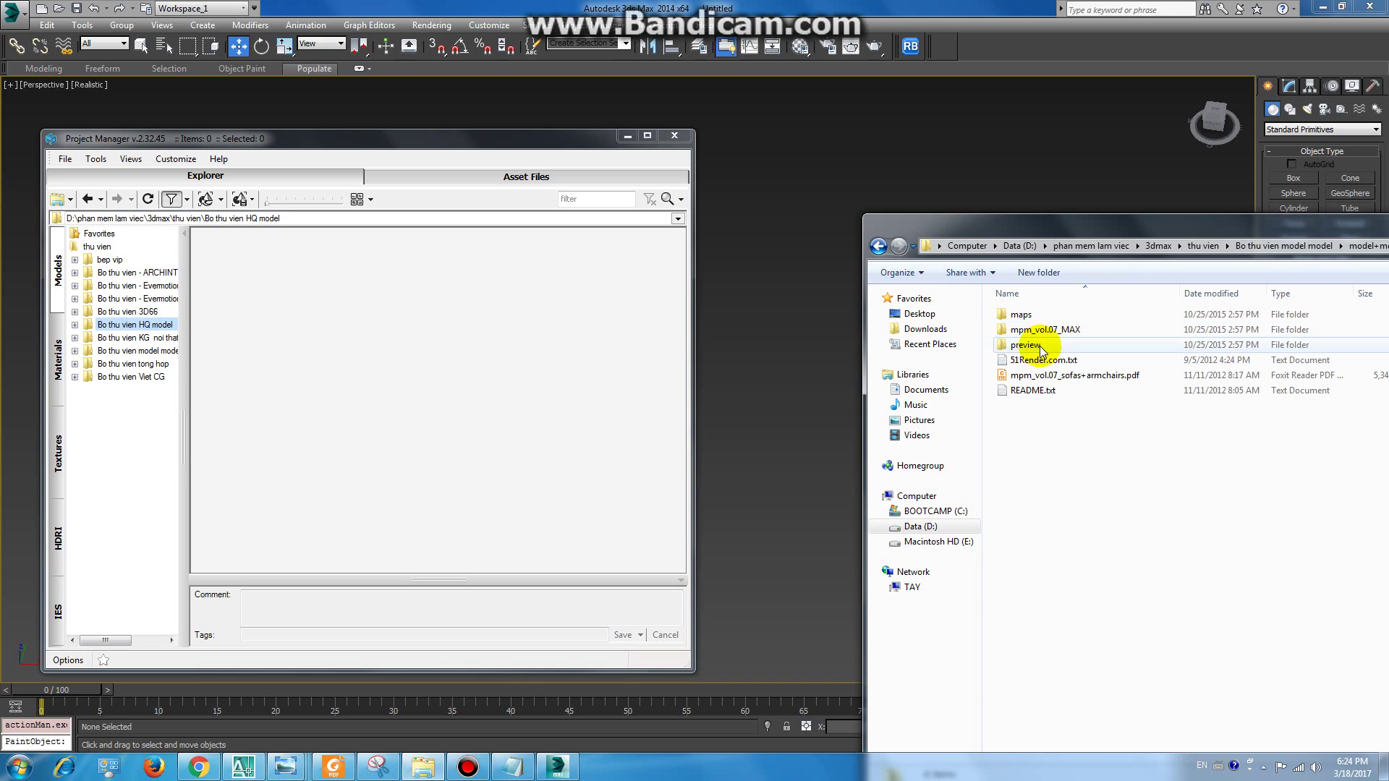
{"action": "left_click", "coordinate": [1040, 377]}
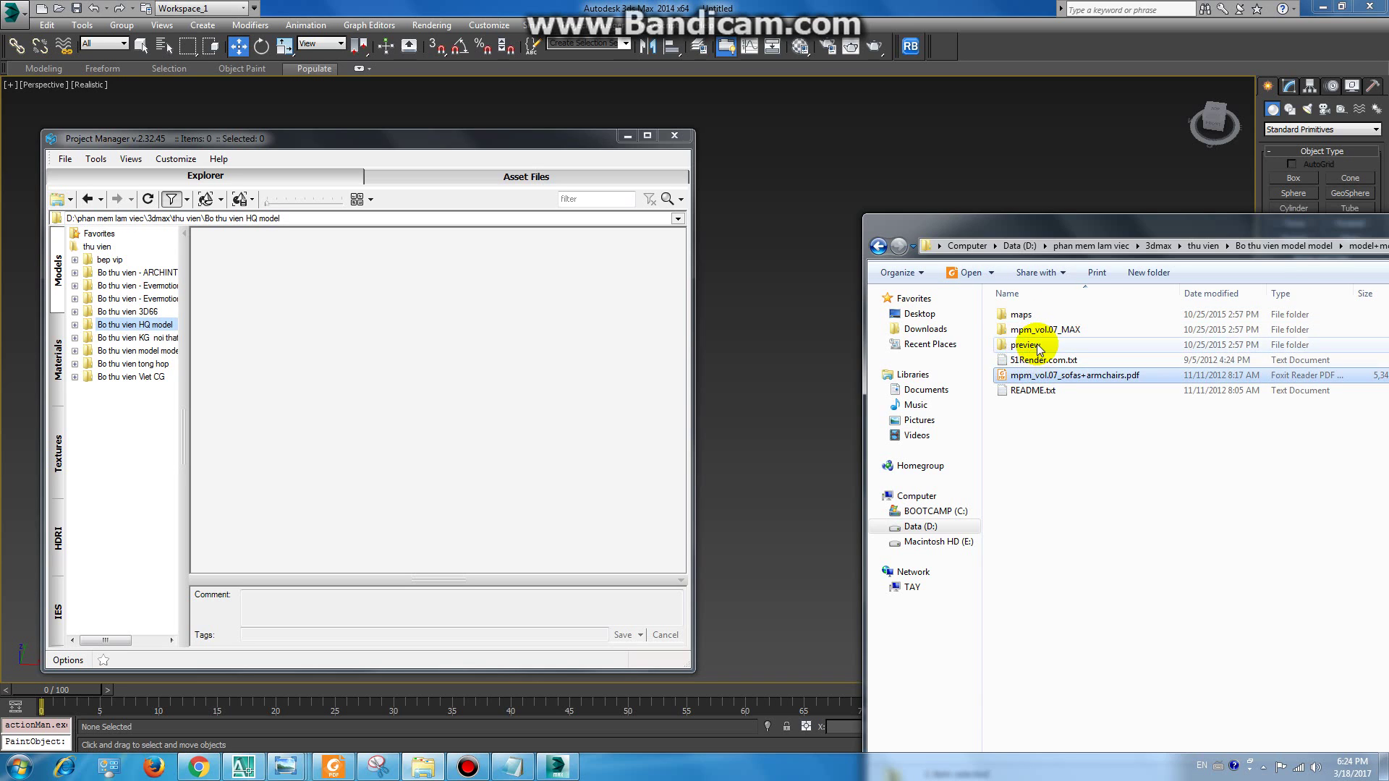
{"action": "double_click", "coordinate": [1038, 345]}
{"action": "left_click", "coordinate": [877, 246]}
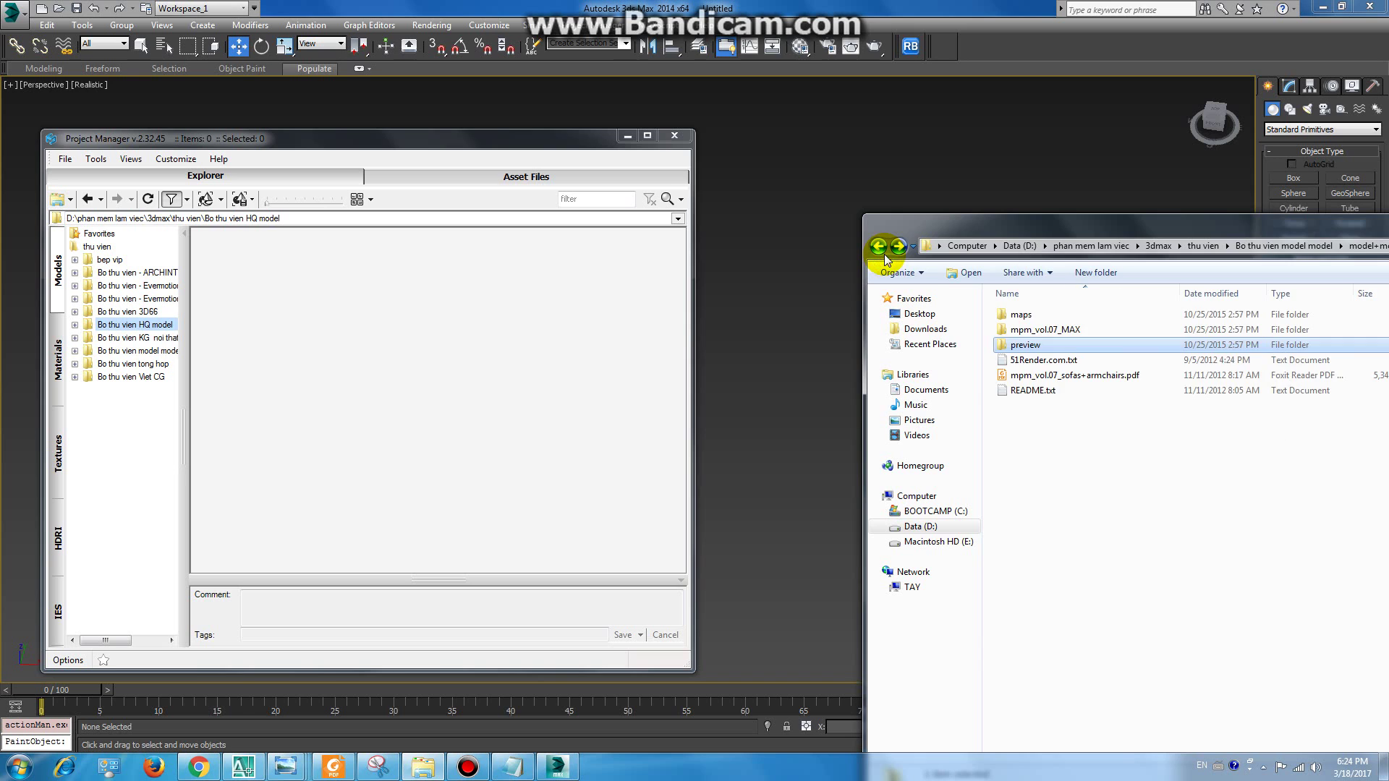
{"action": "mouse_move", "coordinate": [1045, 316]}
{"action": "left_mouse_down"}
{"action": "mouse_move", "coordinate": [606, 364]}
{"action": "mouse_move", "coordinate": [145, 448]}
{"action": "left_mouse_up"}
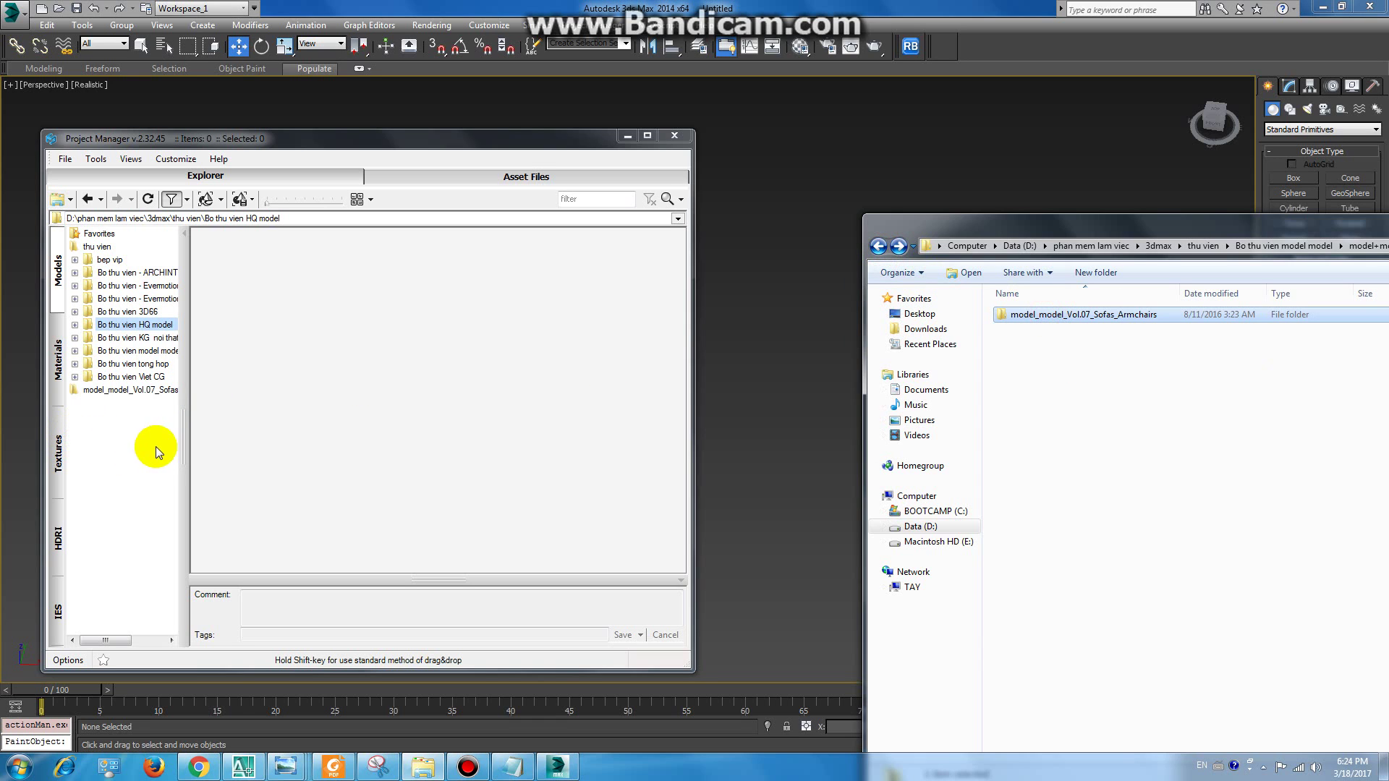
- Open the mpm_vol.07_MAX VRAY sofa folder in the library and delete the existing box
{"action": "left_click", "coordinate": [98, 392]}
{"action": "left_click", "coordinate": [116, 416]}
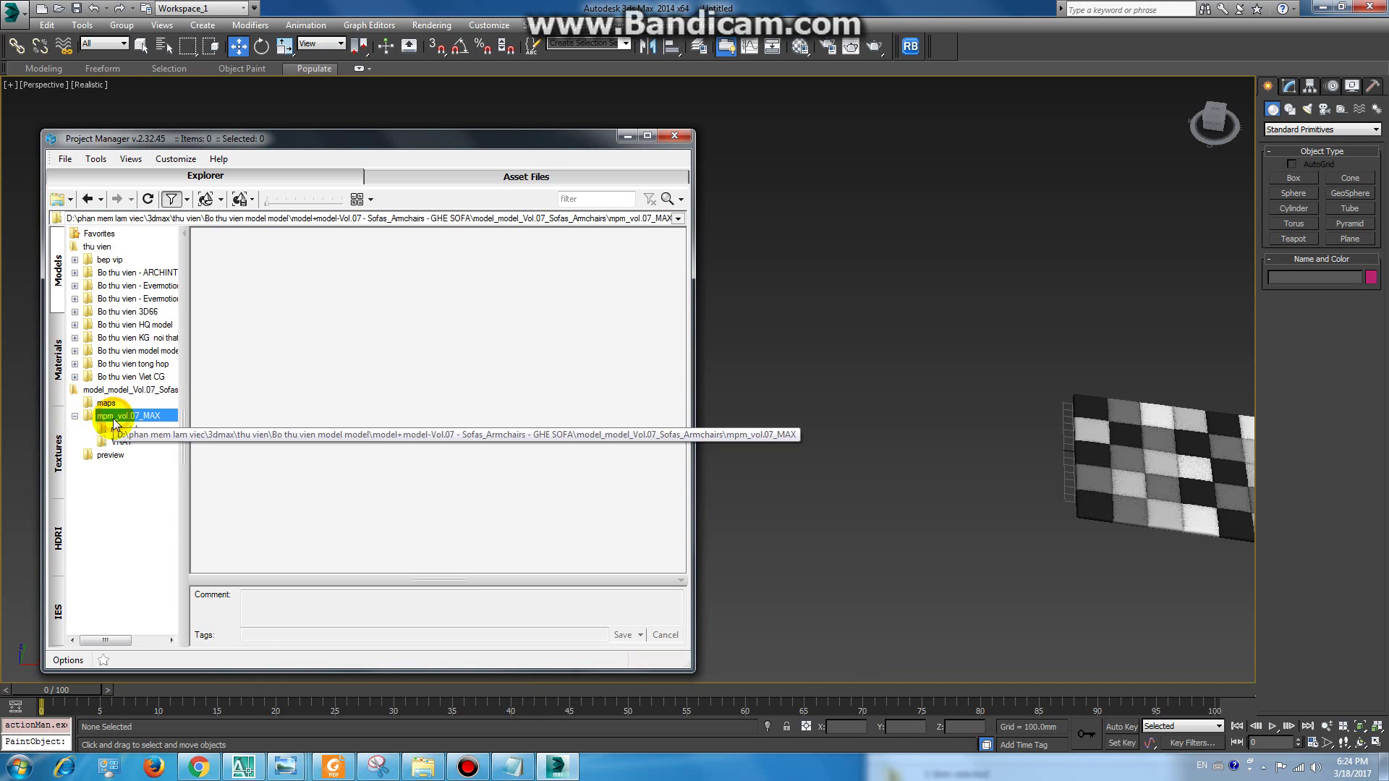
{"action": "left_click", "coordinate": [134, 447]}
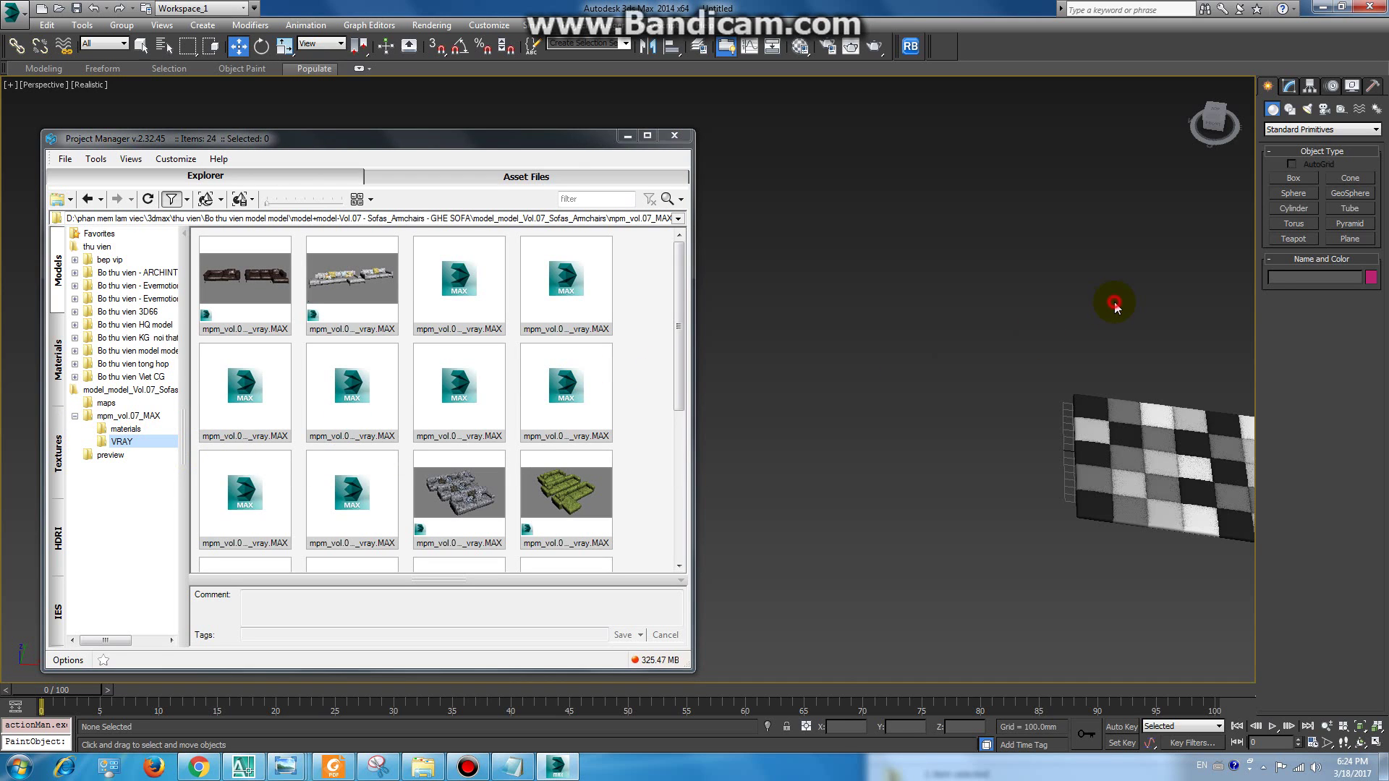
{"action": "left_click", "coordinate": [1122, 407]}
{"action": "key", "text": "ctrl+z"}
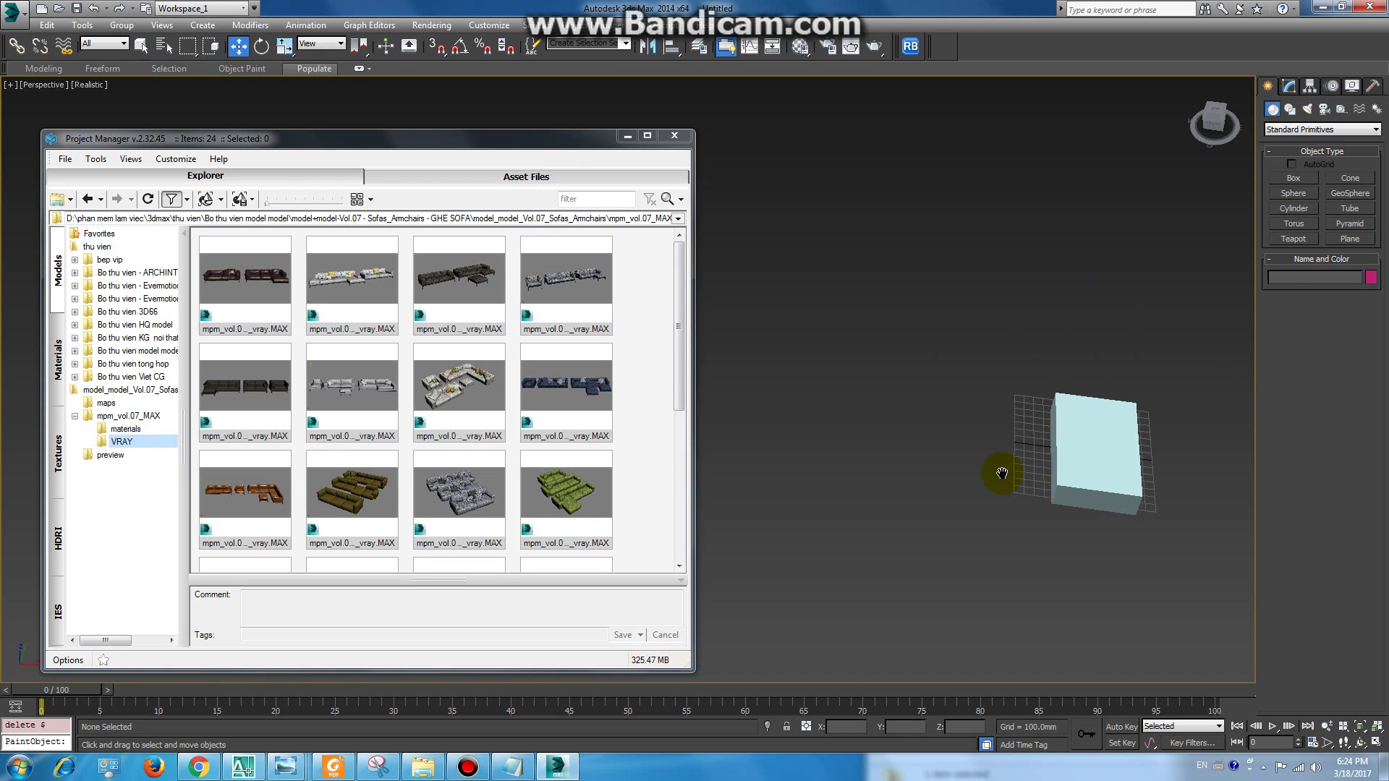
{"action": "left_click_drag", "start_coordinate": [1117, 413], "coordinate": [1054, 450]}
{"action": "key", "text": "Delete"}
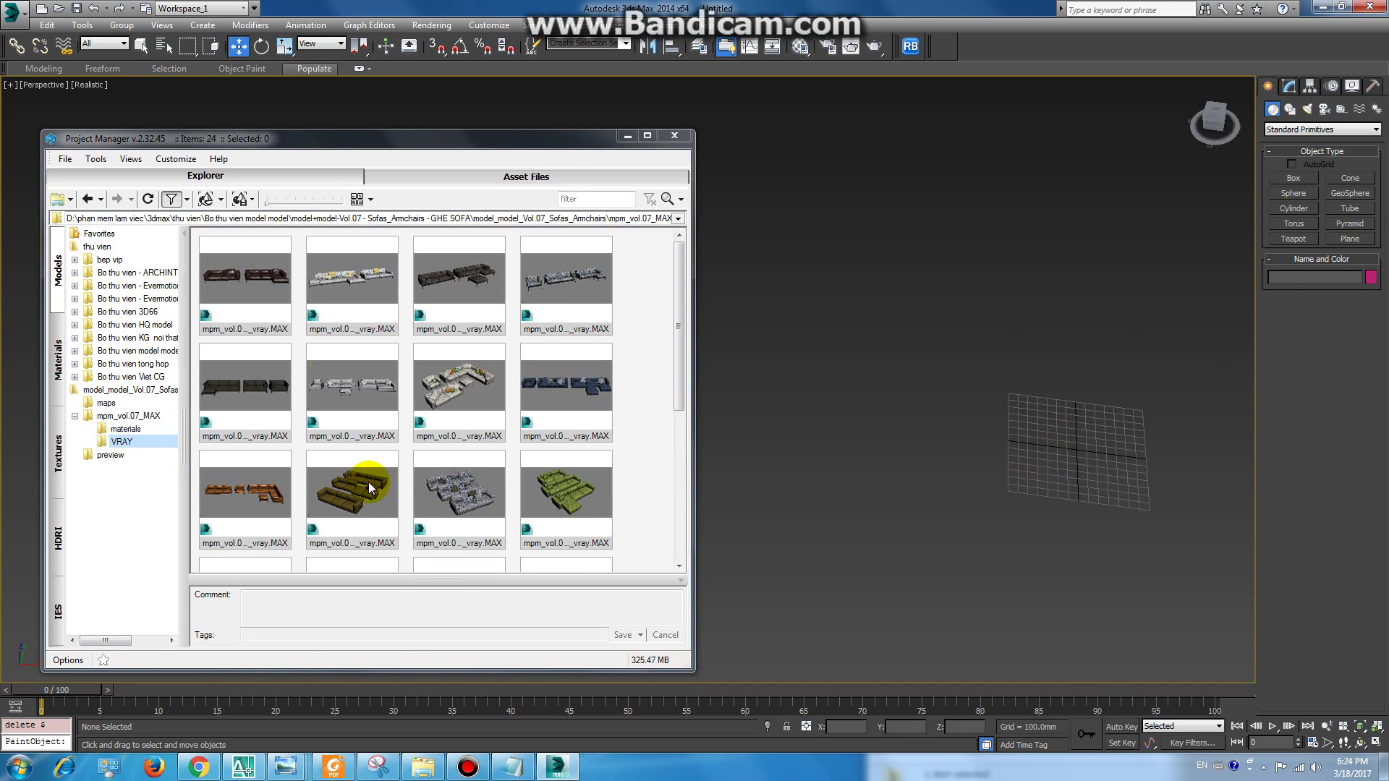
- Merge the olive sofa set into the viewport, orbit to inspect it, then delete it
{"action": "left_click", "coordinate": [369, 481]}
{"action": "left_click_drag", "start_coordinate": [369, 482], "coordinate": [865, 456]}
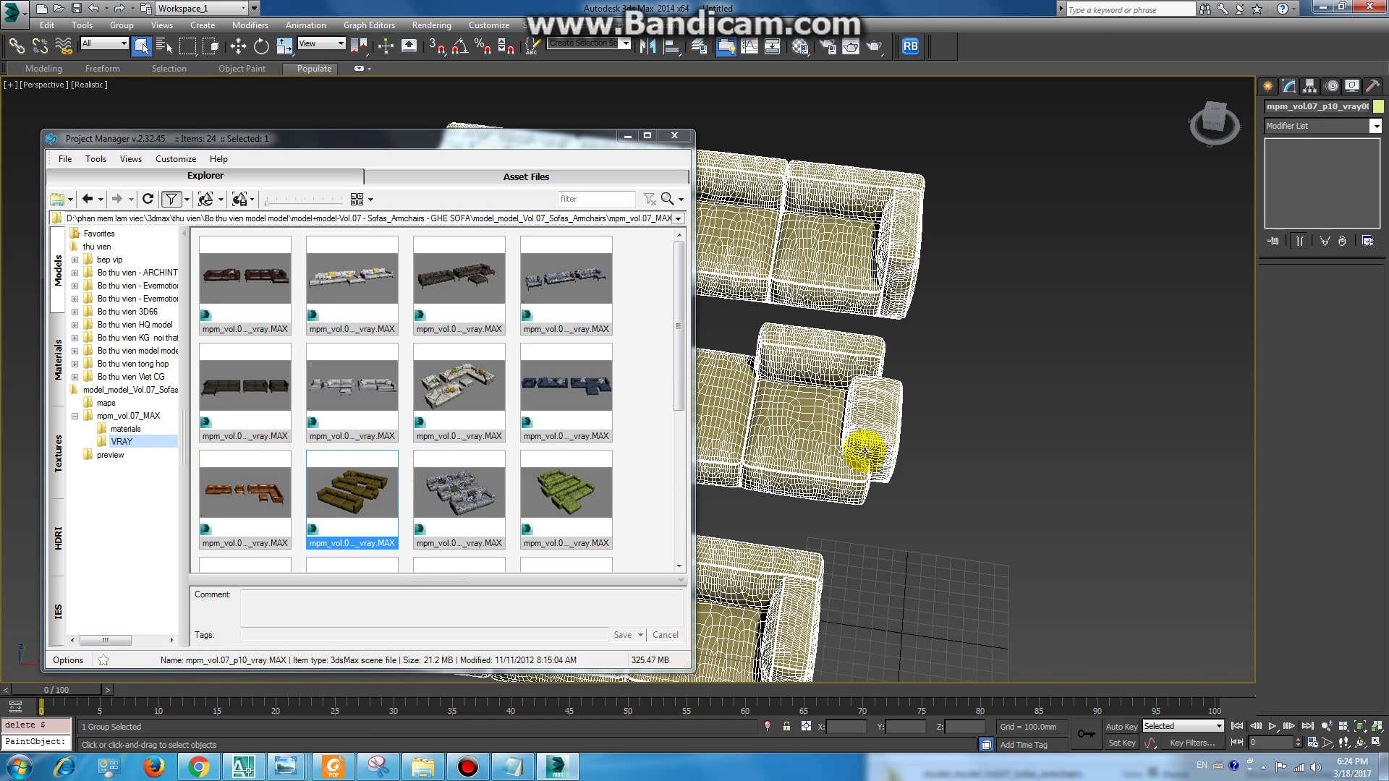
{"action": "scroll", "coordinate": [961, 512], "scroll_direction": "down", "scroll_amount": 3}
{"action": "left_click", "coordinate": [962, 512]}
{"action": "middle_click_drag", "start_coordinate": [1125, 462], "coordinate": [1047, 459], "text": "alt"}
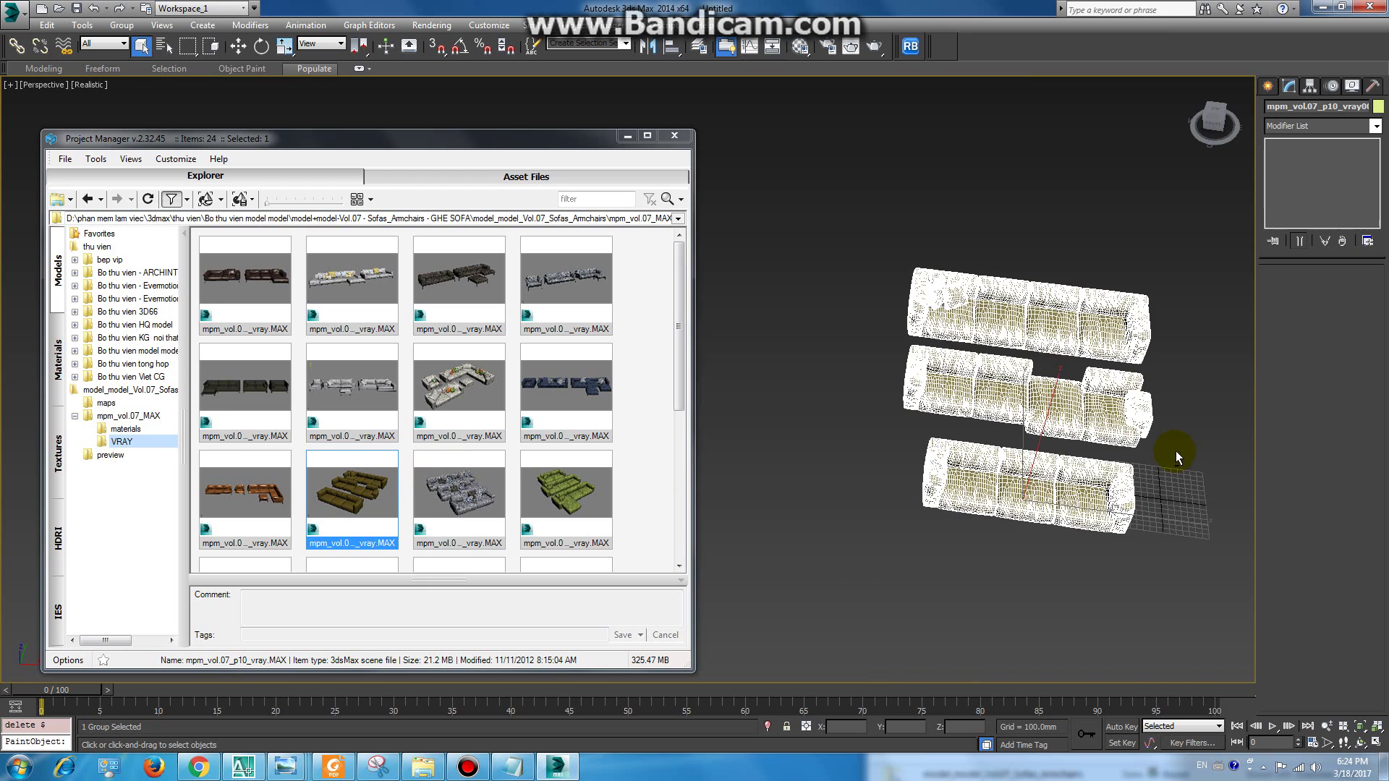
{"action": "scroll", "coordinate": [1048, 459], "scroll_direction": "up", "scroll_amount": 2}
{"action": "left_click", "coordinate": [1048, 456]}
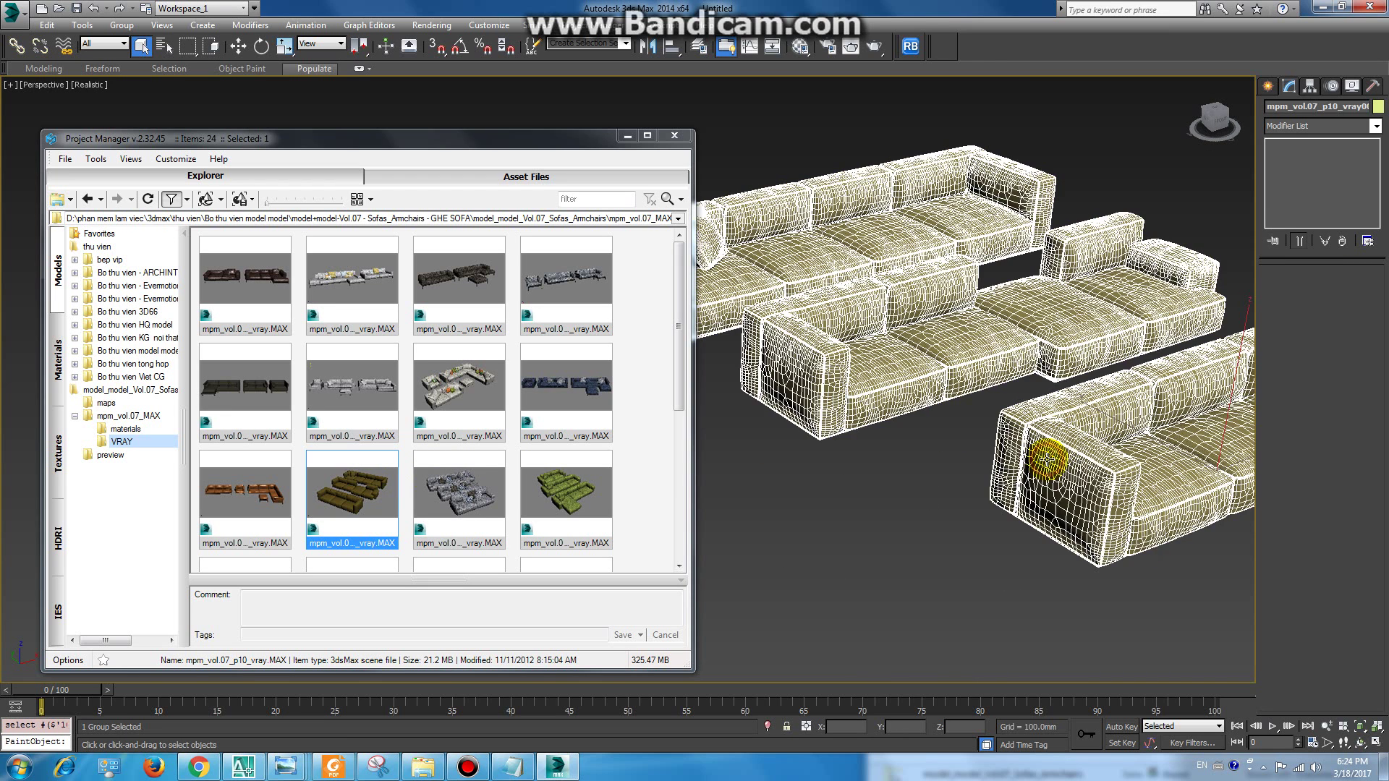
{"action": "key", "text": "Delete"}
- Merge the white cushioned sofa set, inspect it from a lower front view, delete it, and return to Notepad
{"action": "left_click", "coordinate": [463, 373]}
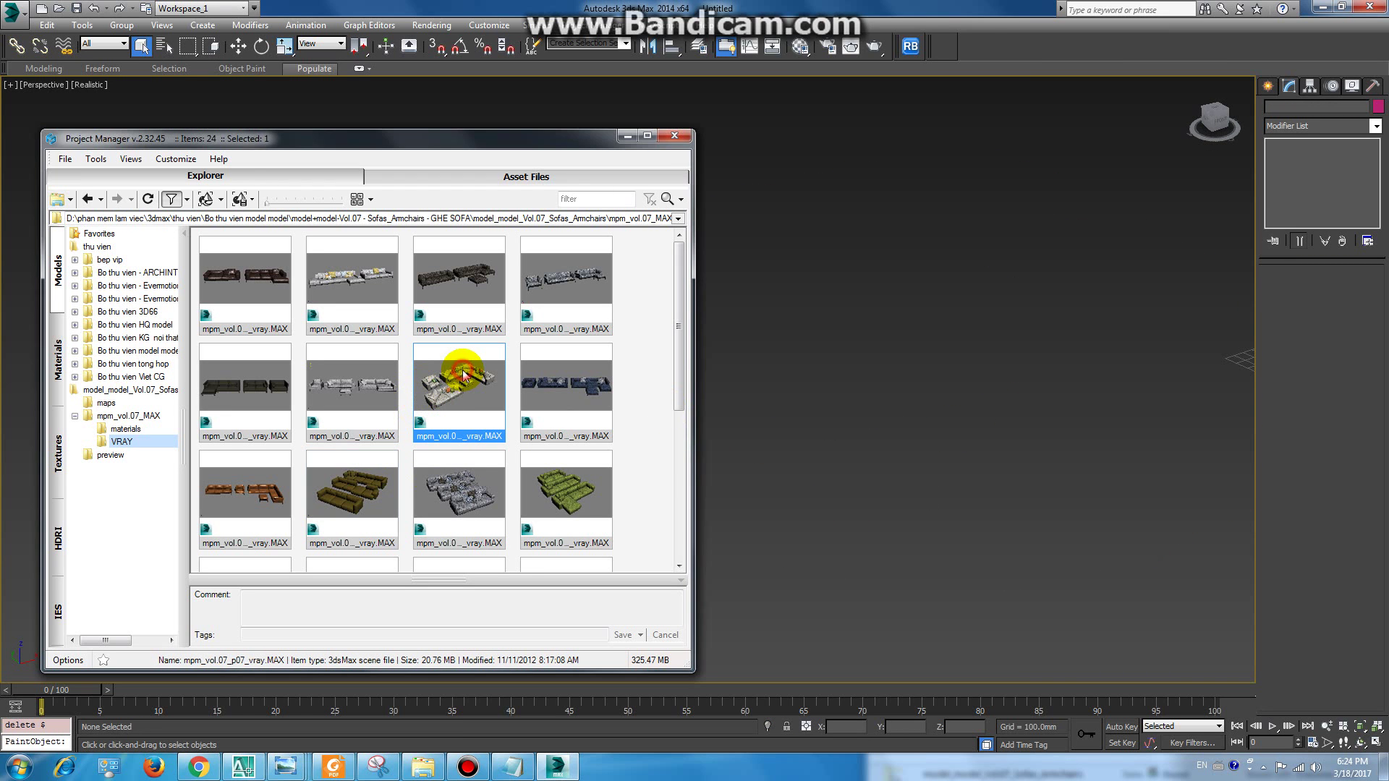
{"action": "left_click_drag", "start_coordinate": [463, 372], "coordinate": [1057, 396]}
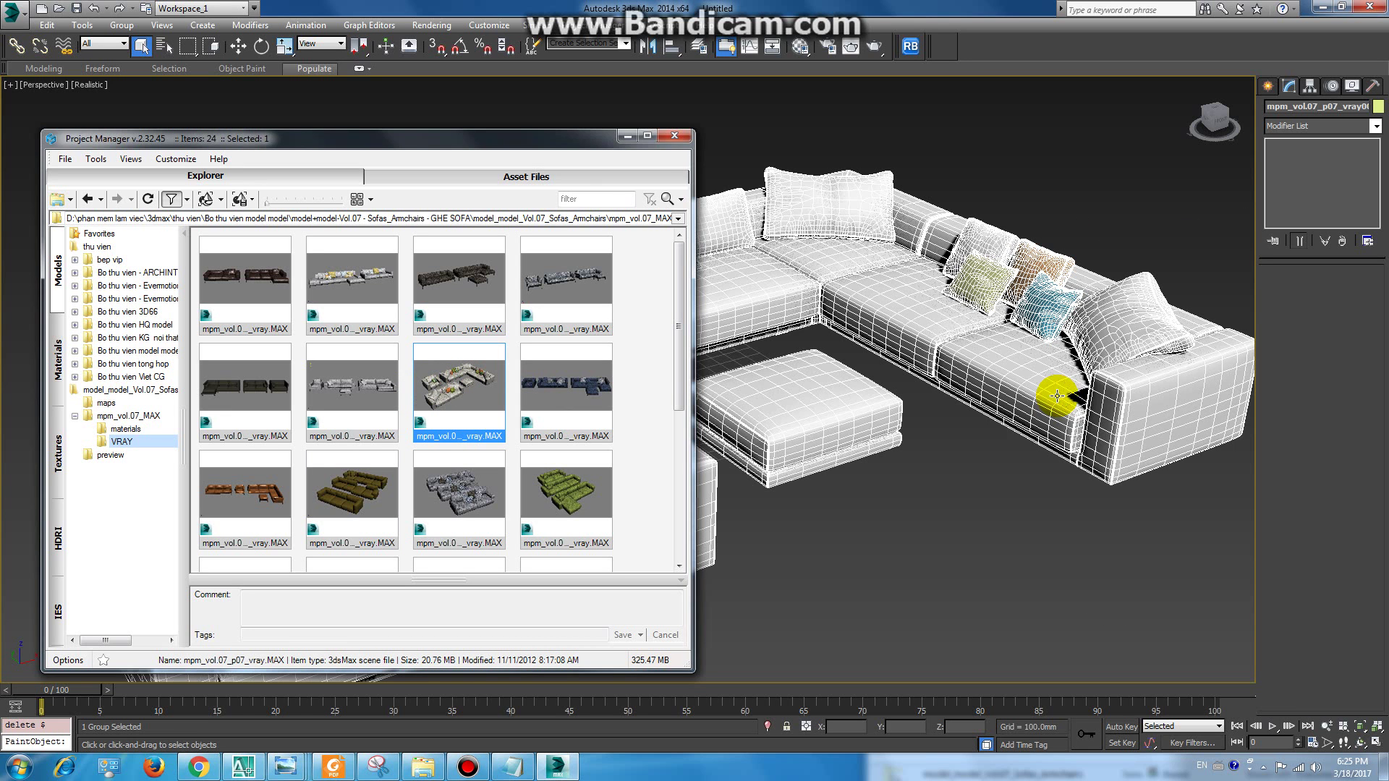
{"action": "left_click", "coordinate": [1000, 462]}
{"action": "scroll", "coordinate": [968, 470], "scroll_direction": "up", "scroll_amount": 2}
{"action": "scroll", "coordinate": [970, 477], "scroll_direction": "down", "scroll_amount": 4}
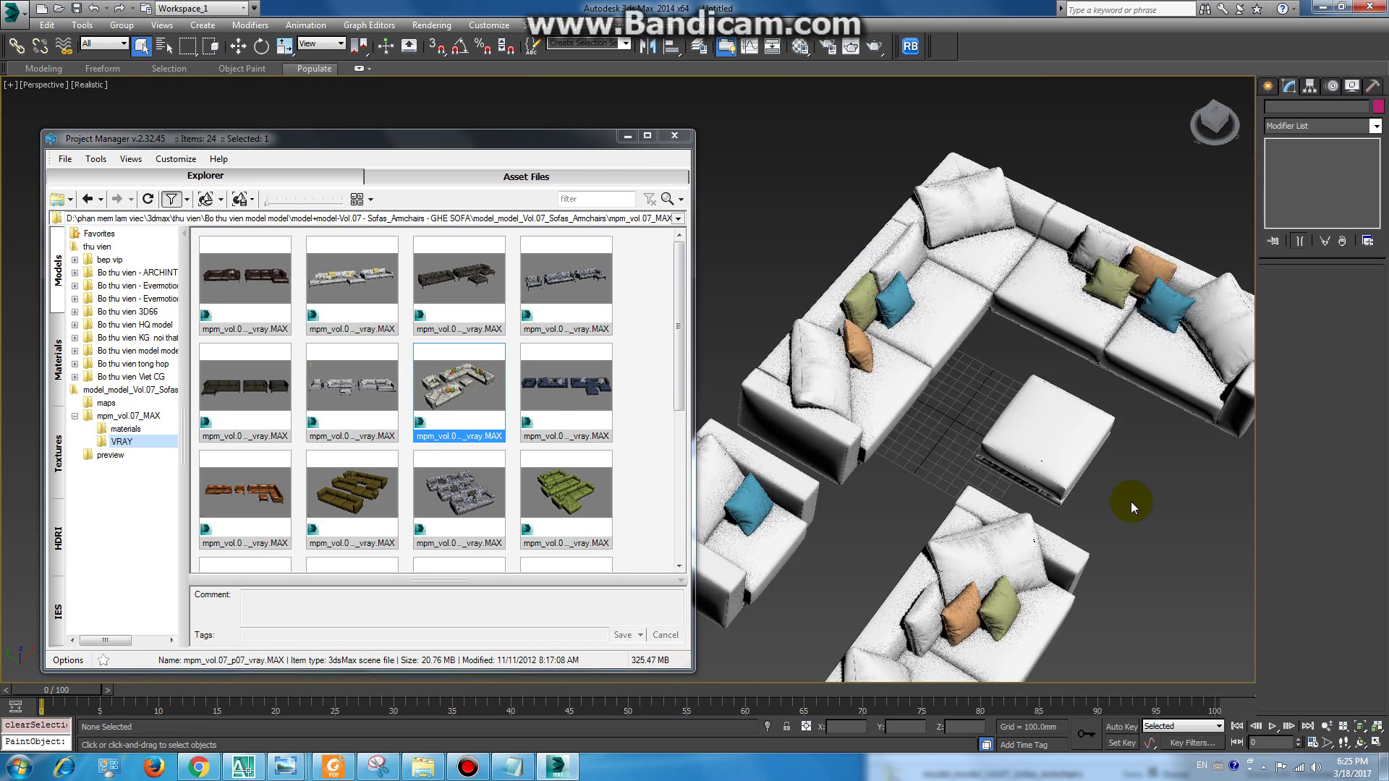
{"action": "mouse_move", "coordinate": [1131, 501]}
{"action": "middle_mouse_down", "text": "alt"}
{"action": "mouse_move", "coordinate": [1036, 457]}
{"action": "mouse_move", "coordinate": [1026, 481]}
{"action": "middle_mouse_up", "text": "alt"}
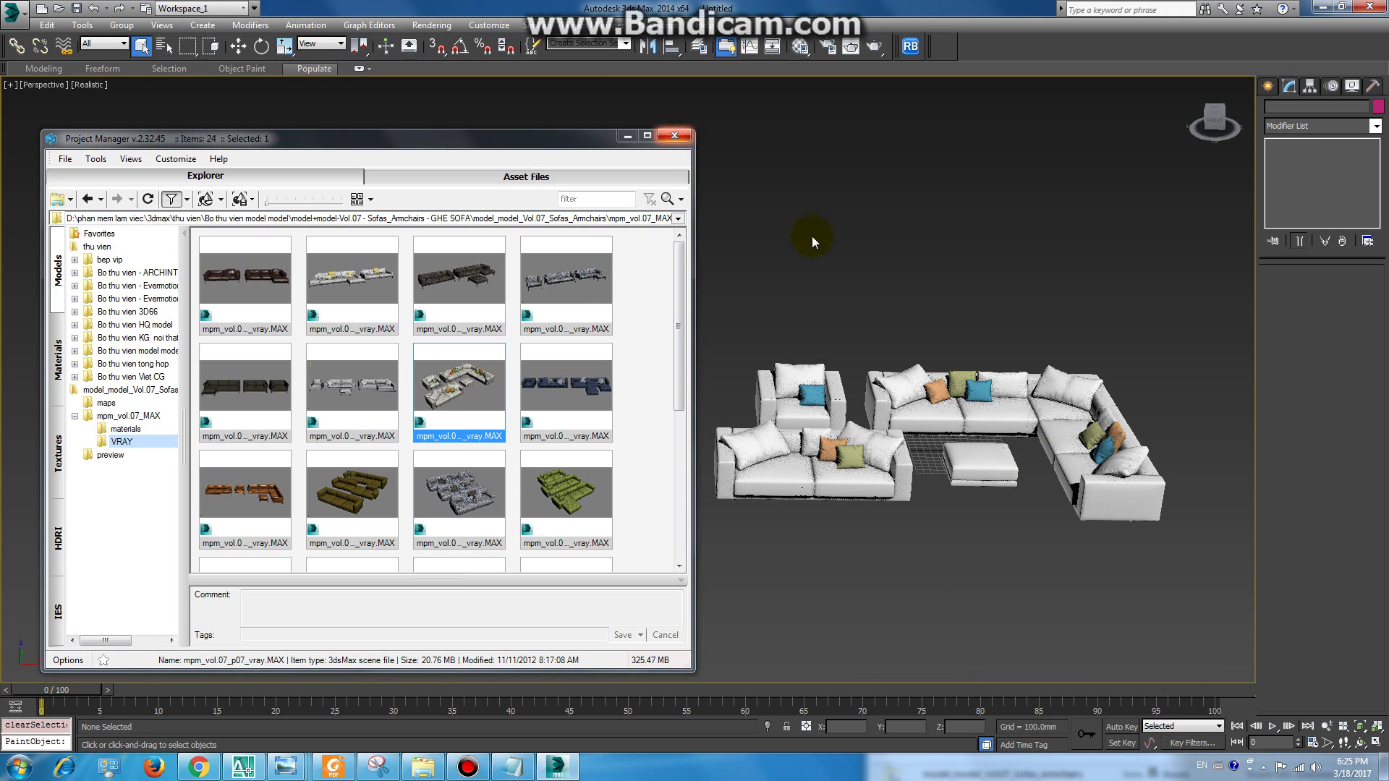
{"action": "left_click", "coordinate": [1035, 401]}
{"action": "key", "text": "Delete"}
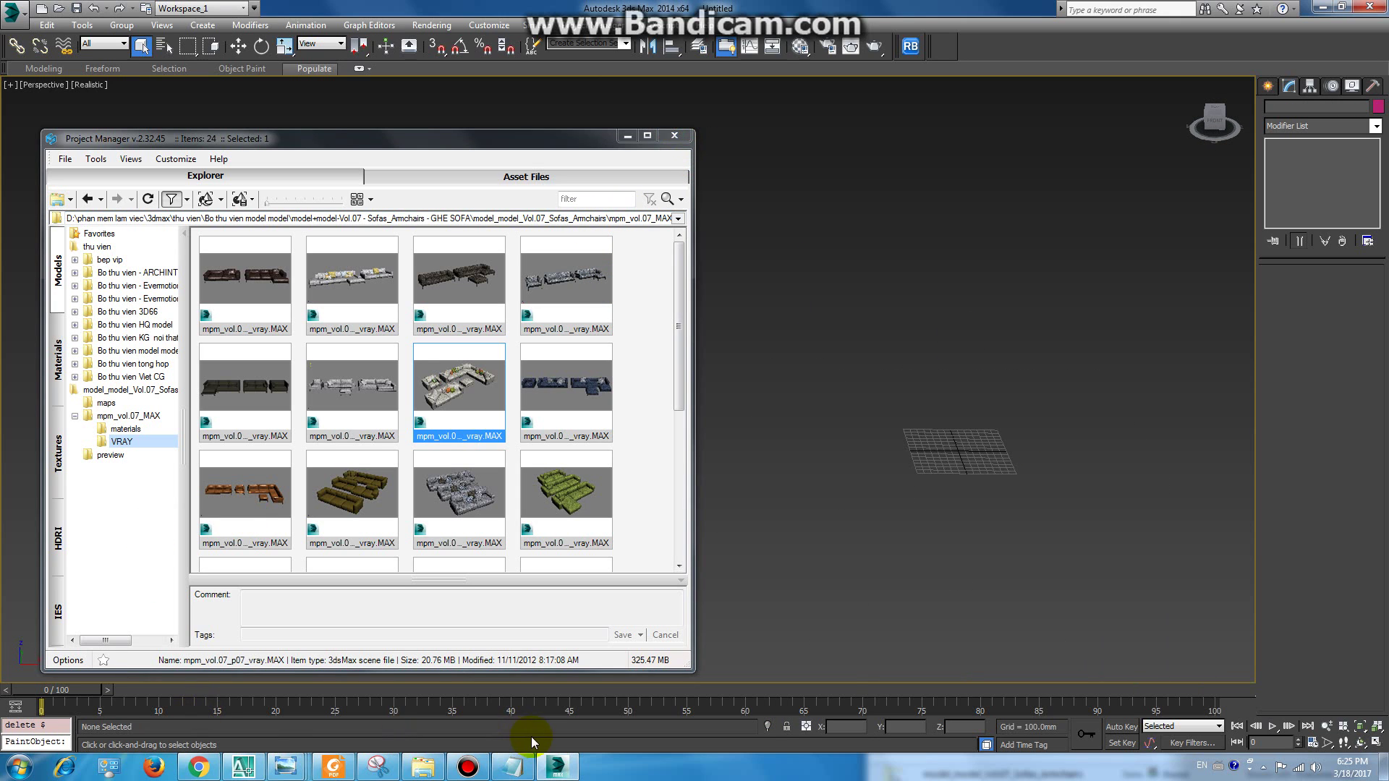
{"action": "left_click", "coordinate": [512, 766]}
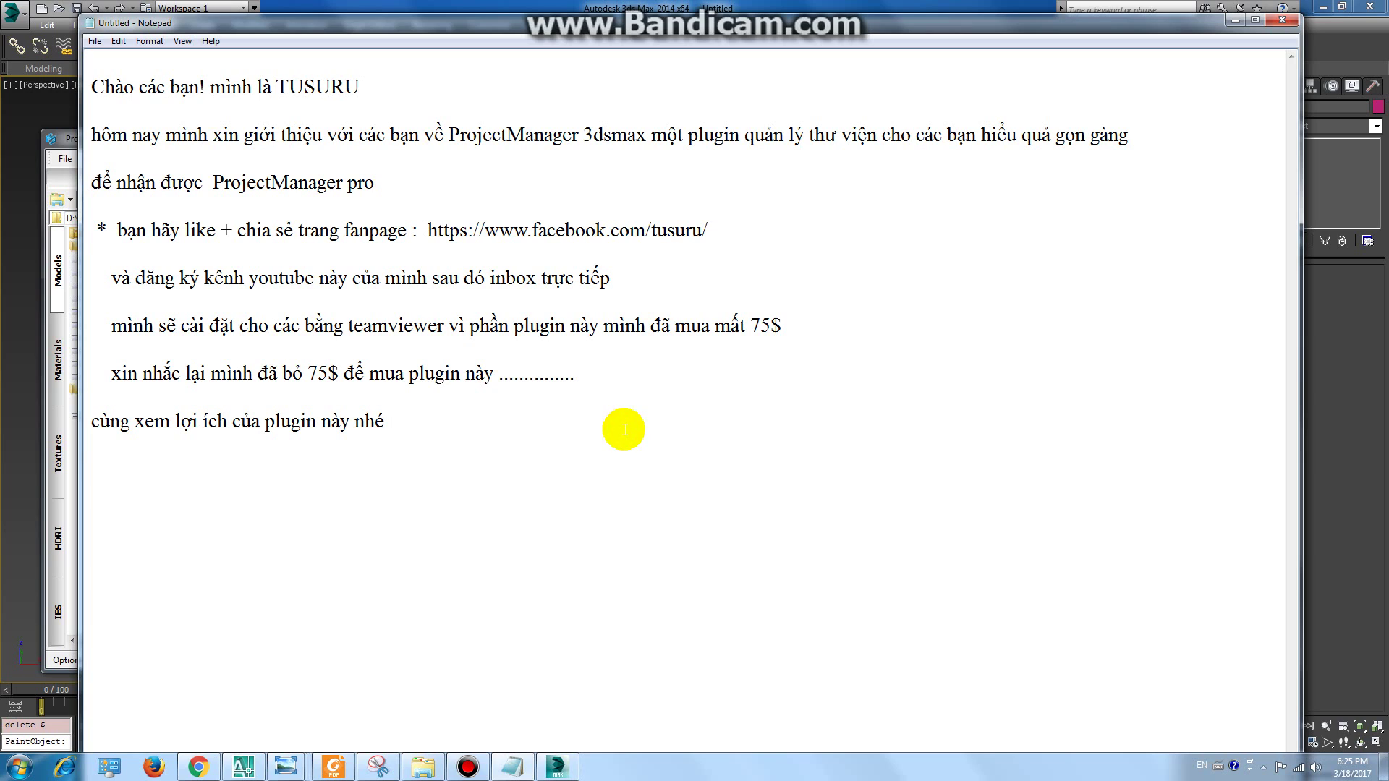
- Add a new line saying the plugin is a library manager that saves search time and supports back render
{"action": "key", "text": "Return"}
{"action": "key", "text": "Return"}
{"action": "type", "text": "các bạn có thể ti"}
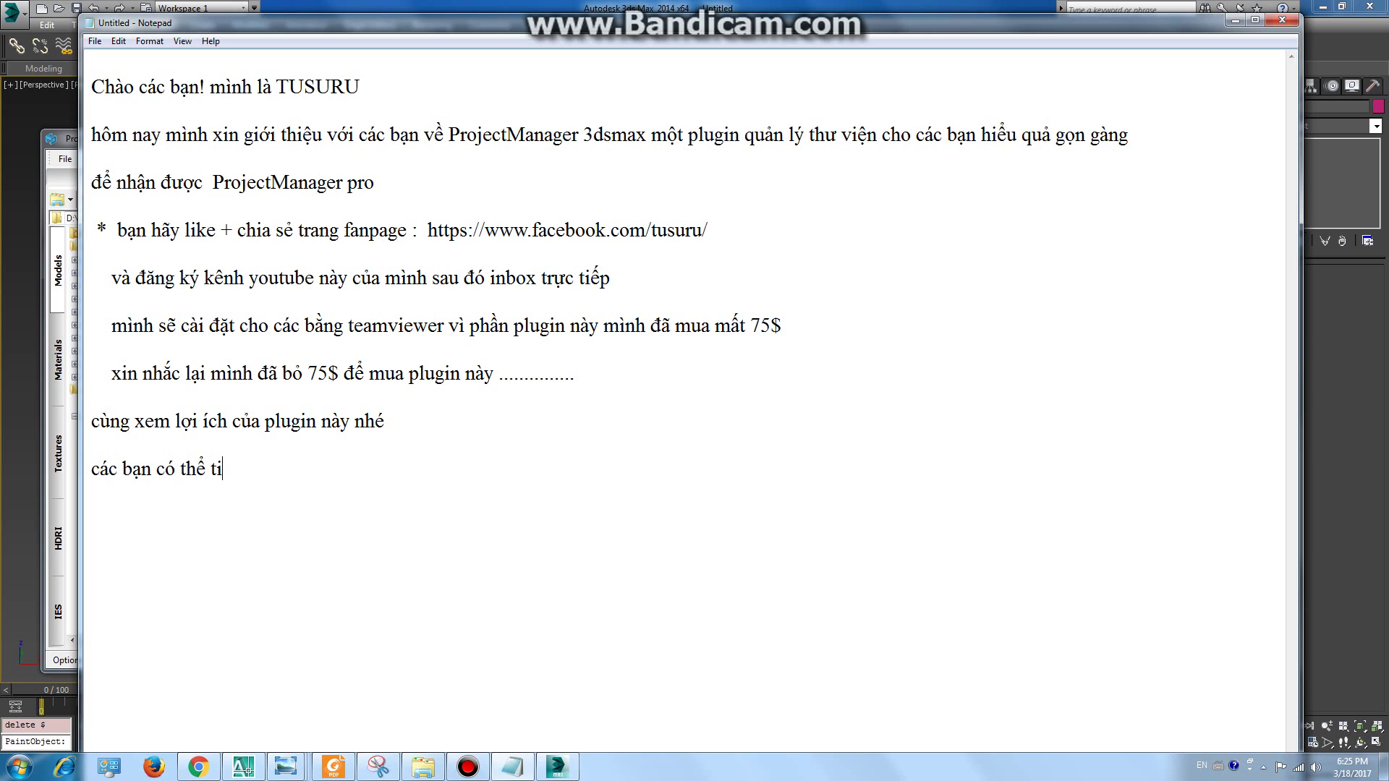
{"action": "type", "text": "m hie"}
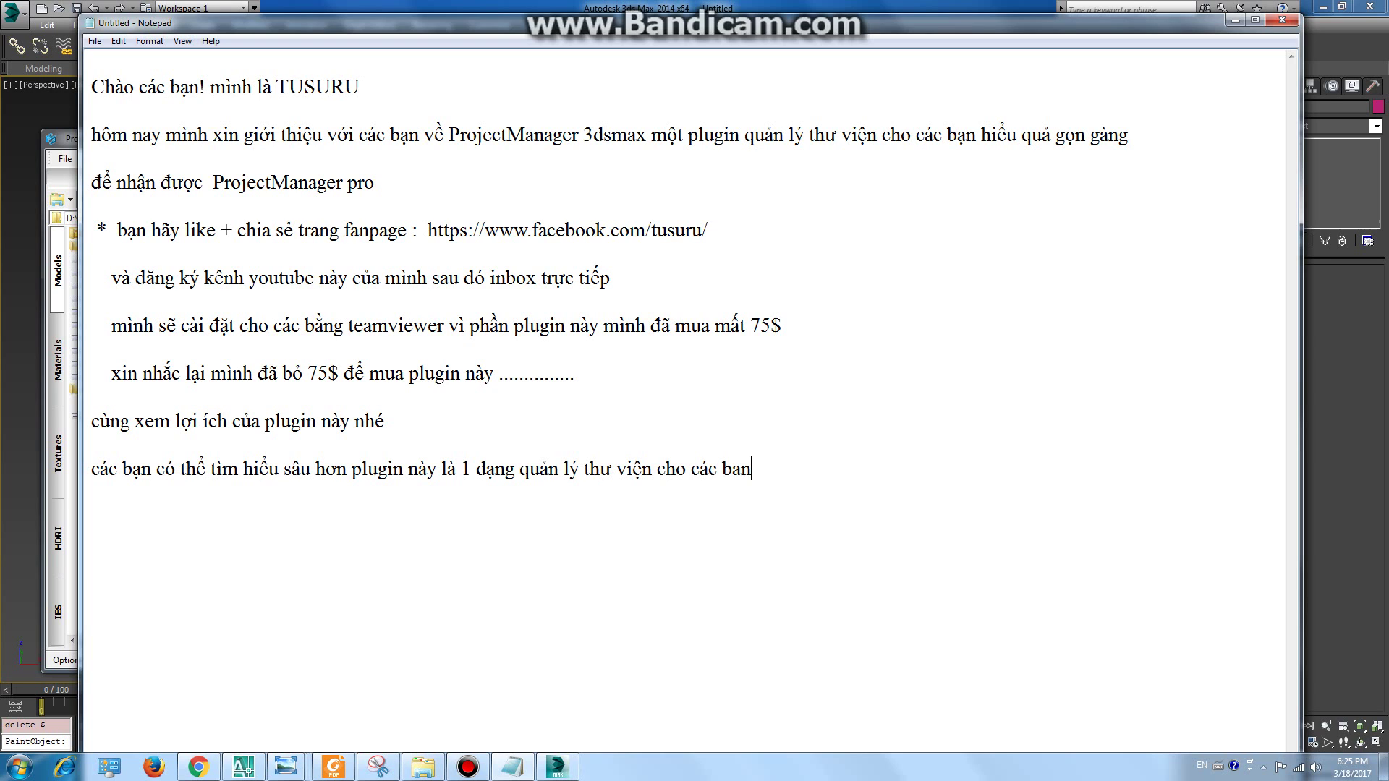
{"action": "type", "text": "mất"}
{"action": "type", "text": "kiêm"}
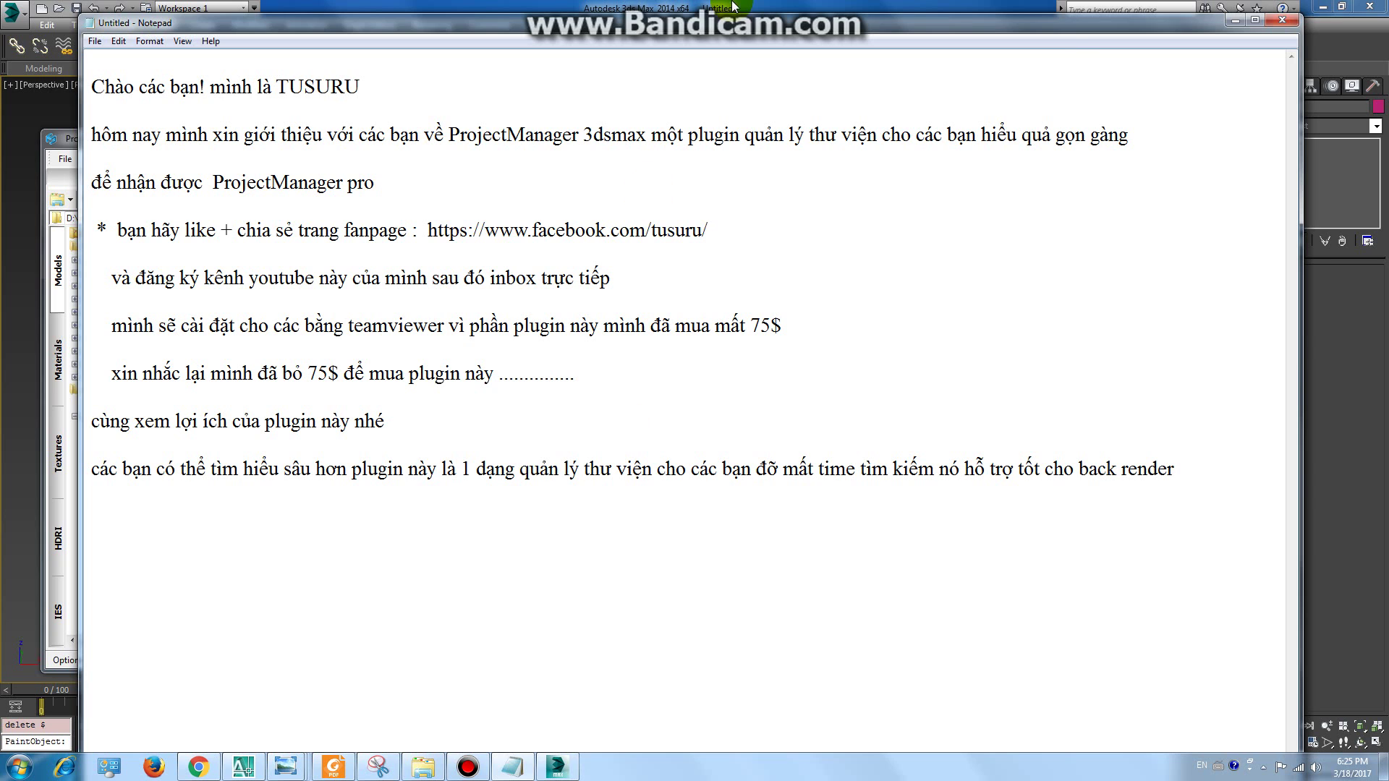
- End the sentence with a period, open Batch Render&Relink beside Project Manager, then return to Notepad
{"action": "type", "text": "...."}
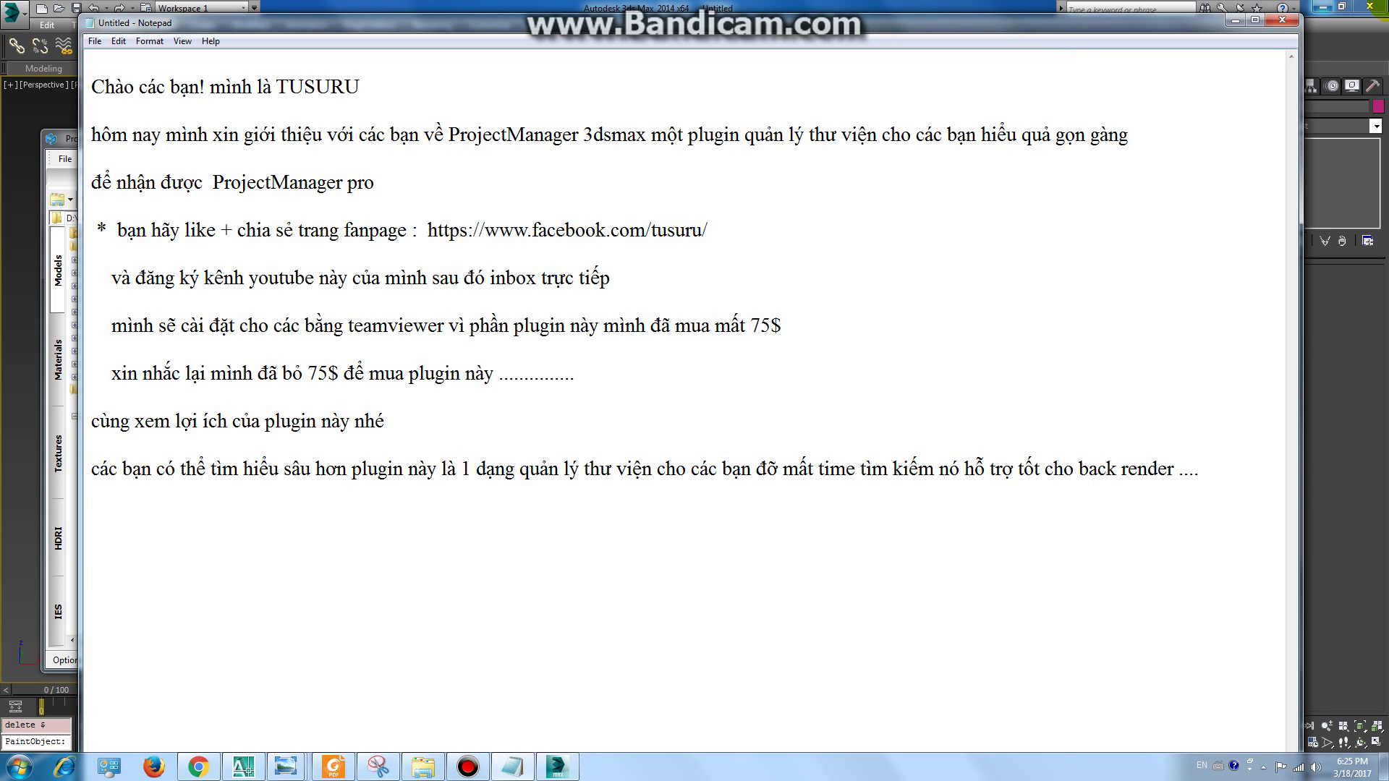
{"action": "left_click", "coordinate": [1235, 20]}
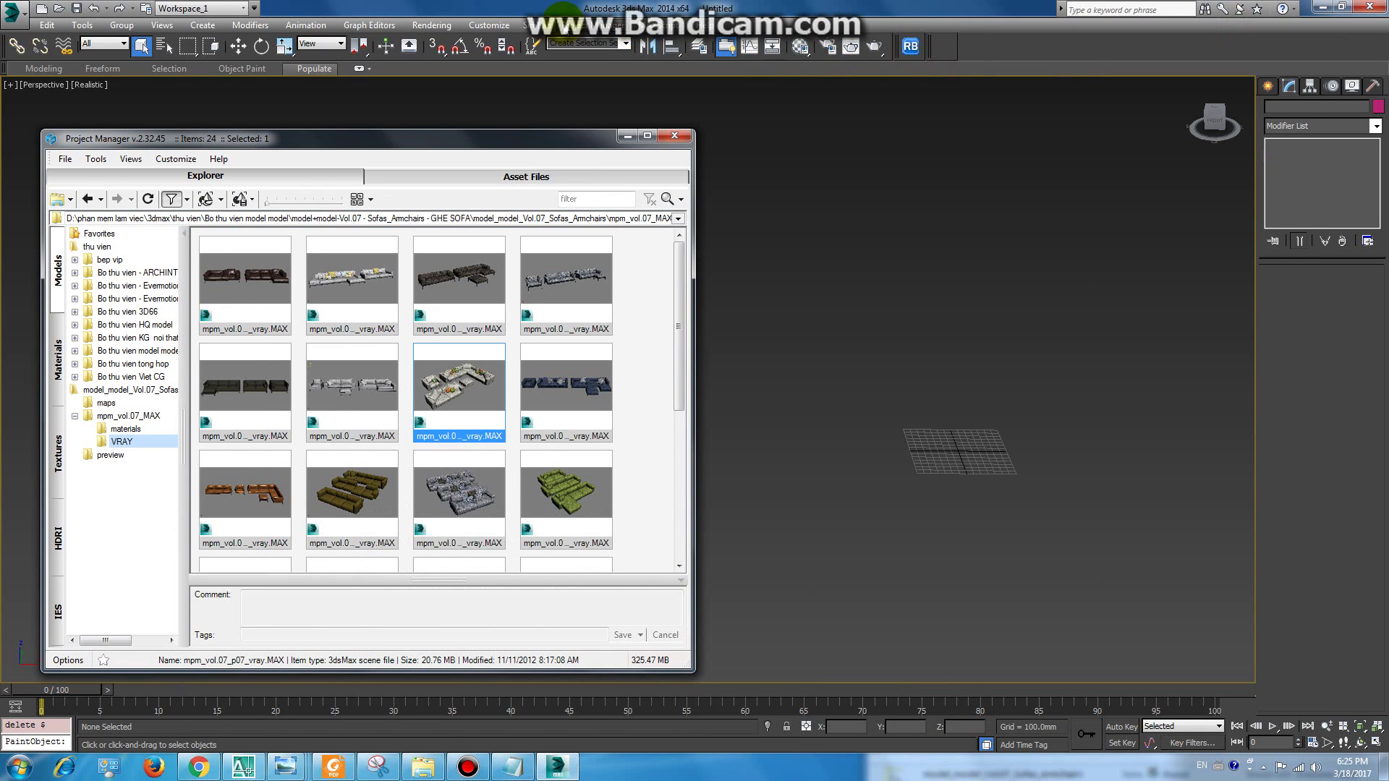
{"action": "left_click", "coordinate": [583, 25]}
{"action": "left_click", "coordinate": [597, 55]}
{"action": "left_click_drag", "start_coordinate": [629, 64], "coordinate": [913, 83]}
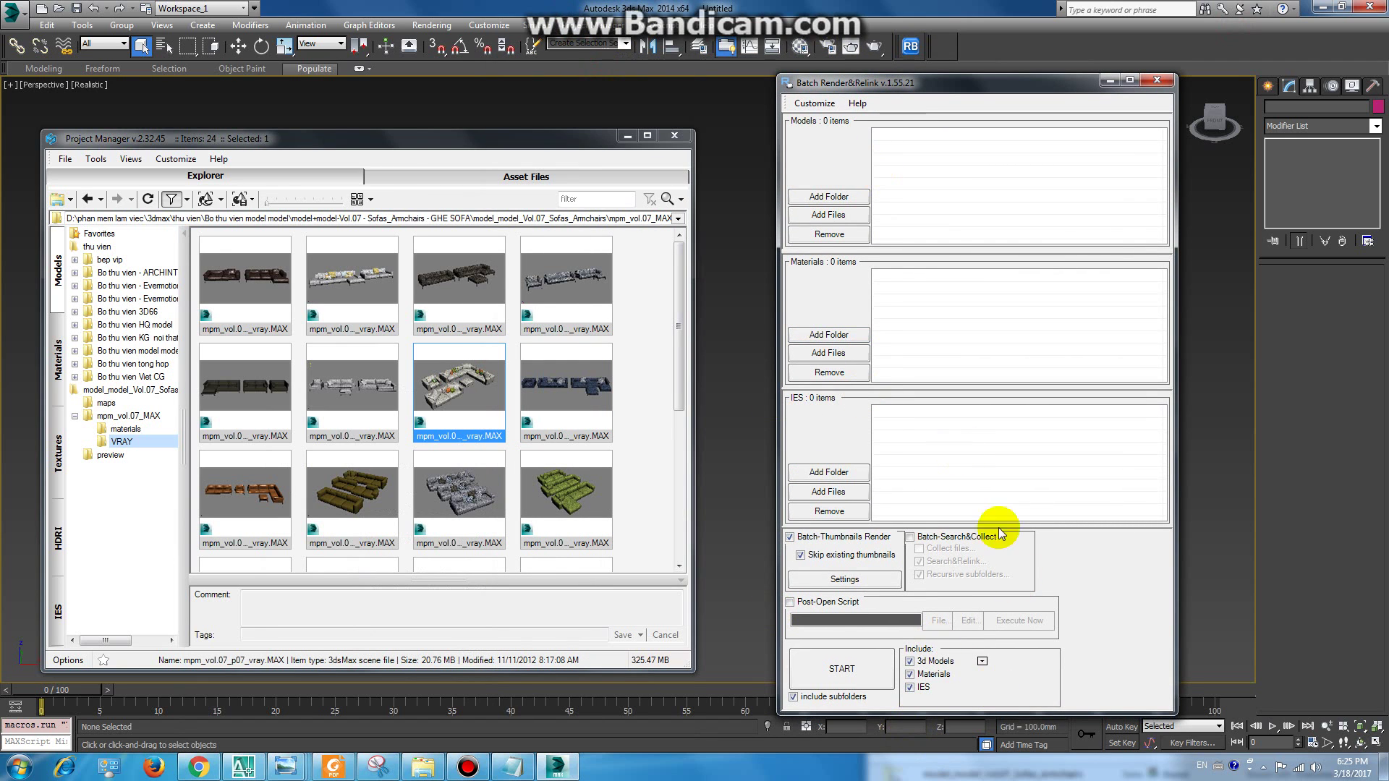
{"action": "left_click", "coordinate": [514, 768]}
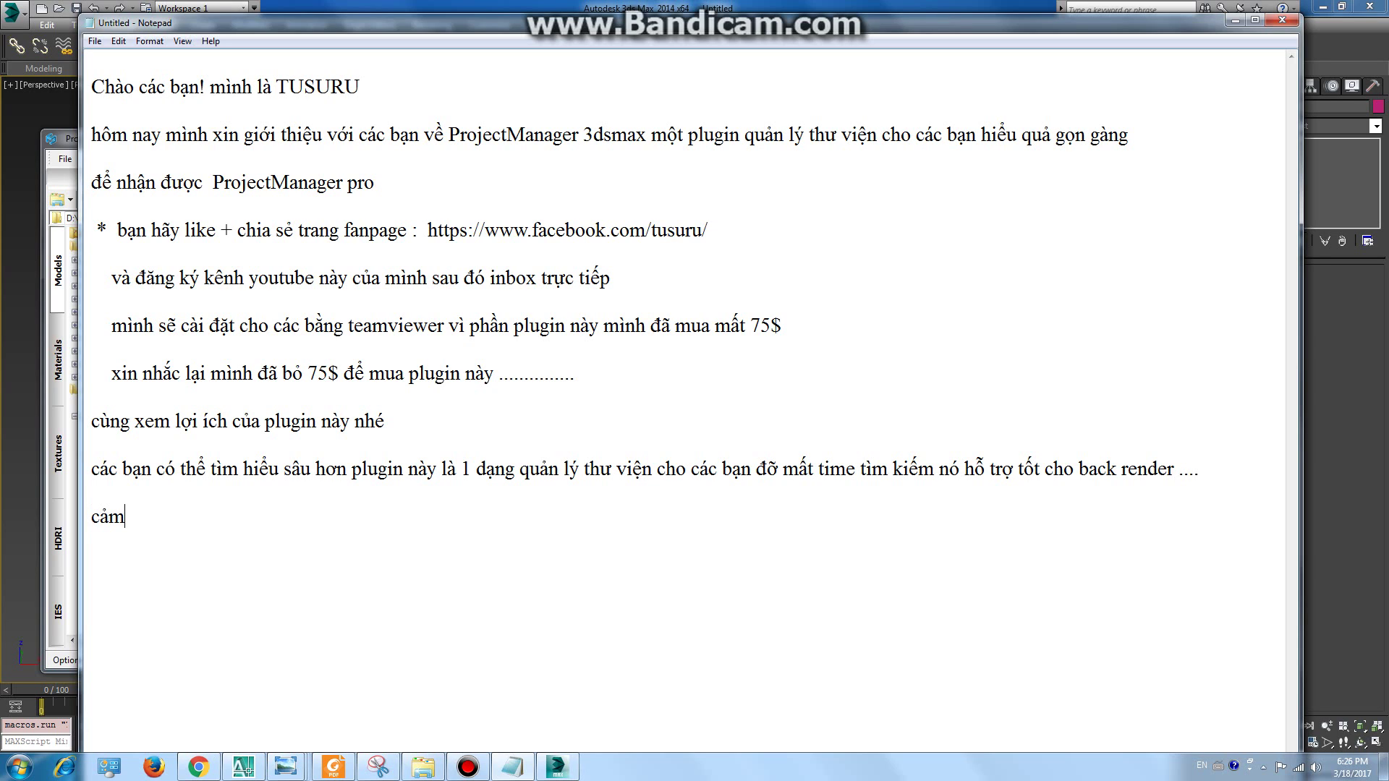
- Remove the stray word and type the closing line thanking viewers for watching
{"action": "key", "text": "BackSpace"}
{"action": "key", "text": "BackSpace"}
{"action": "key", "text": "BackSpace"}
{"action": "type", "text": "theo do"}
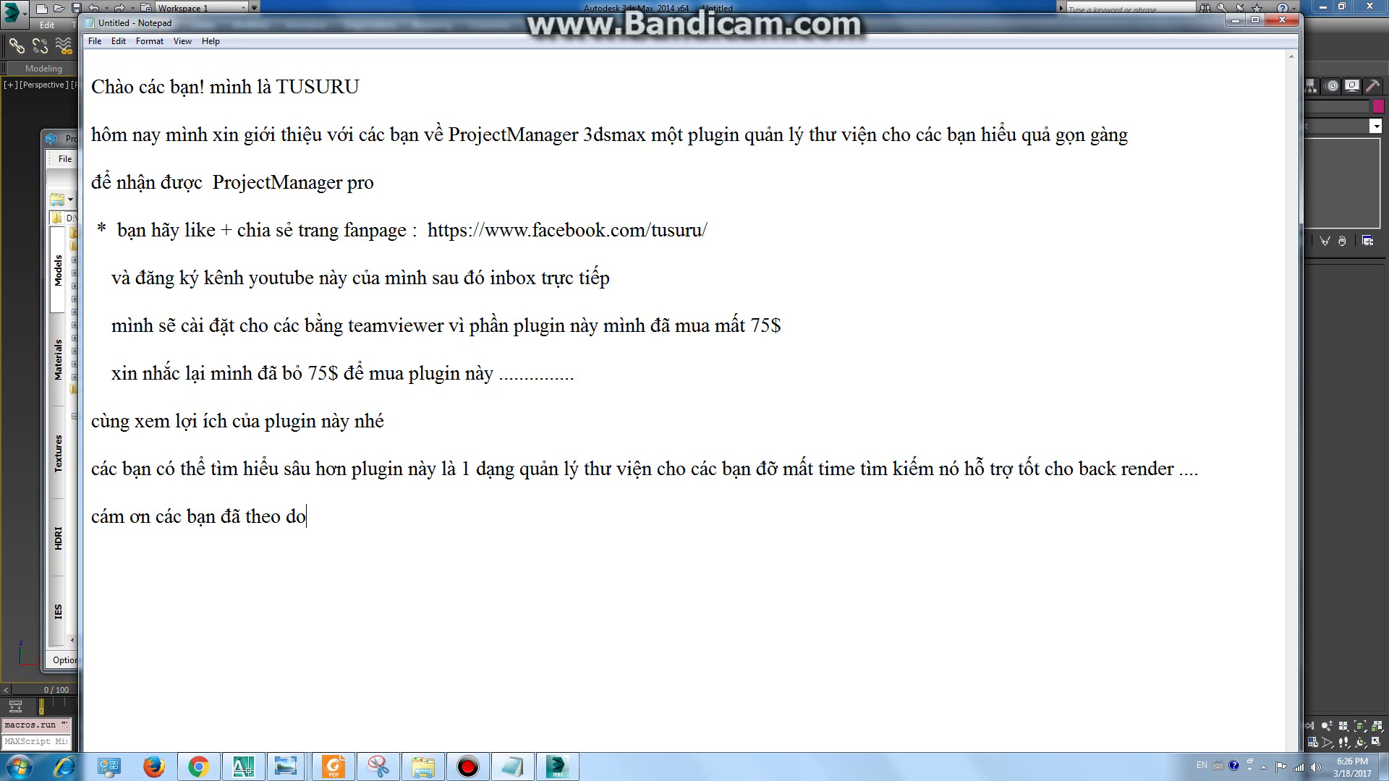
{"action": "type", "text": " cua"}
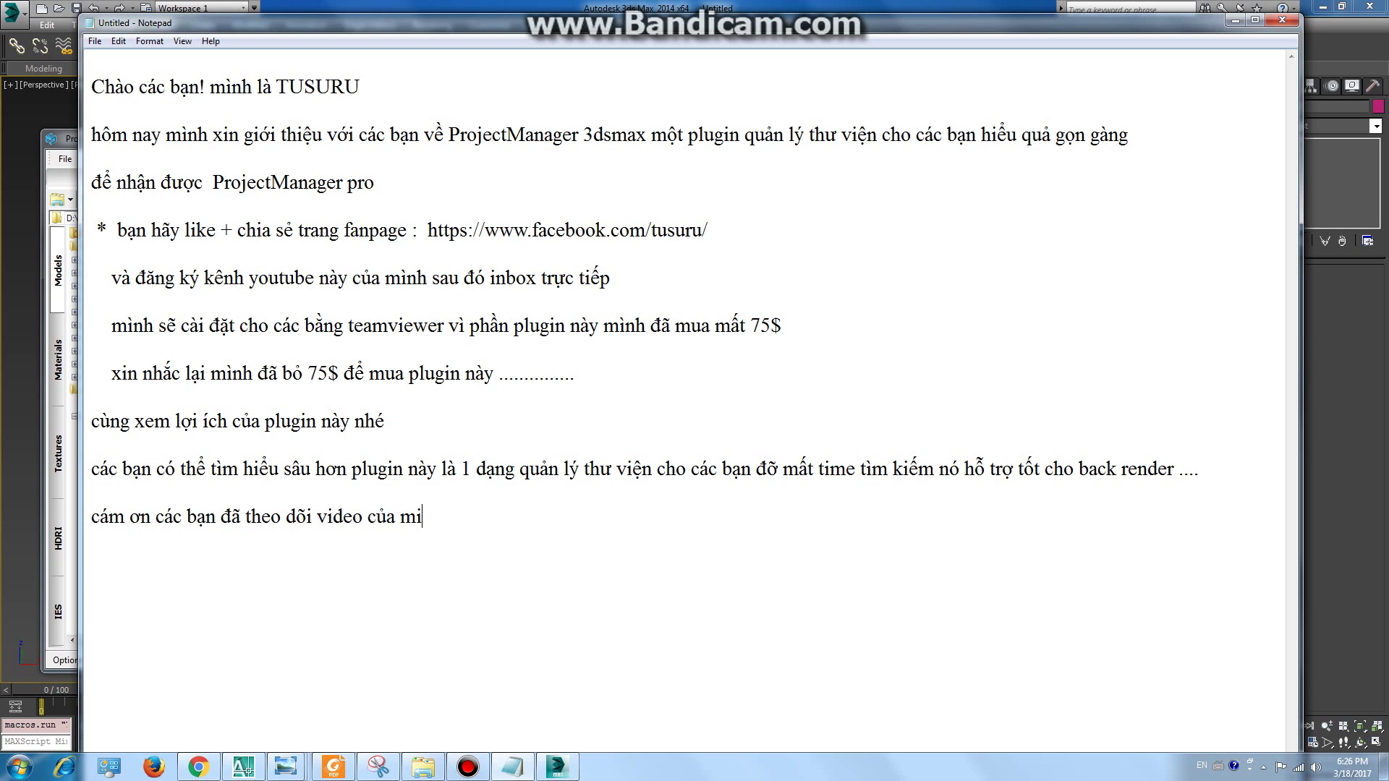